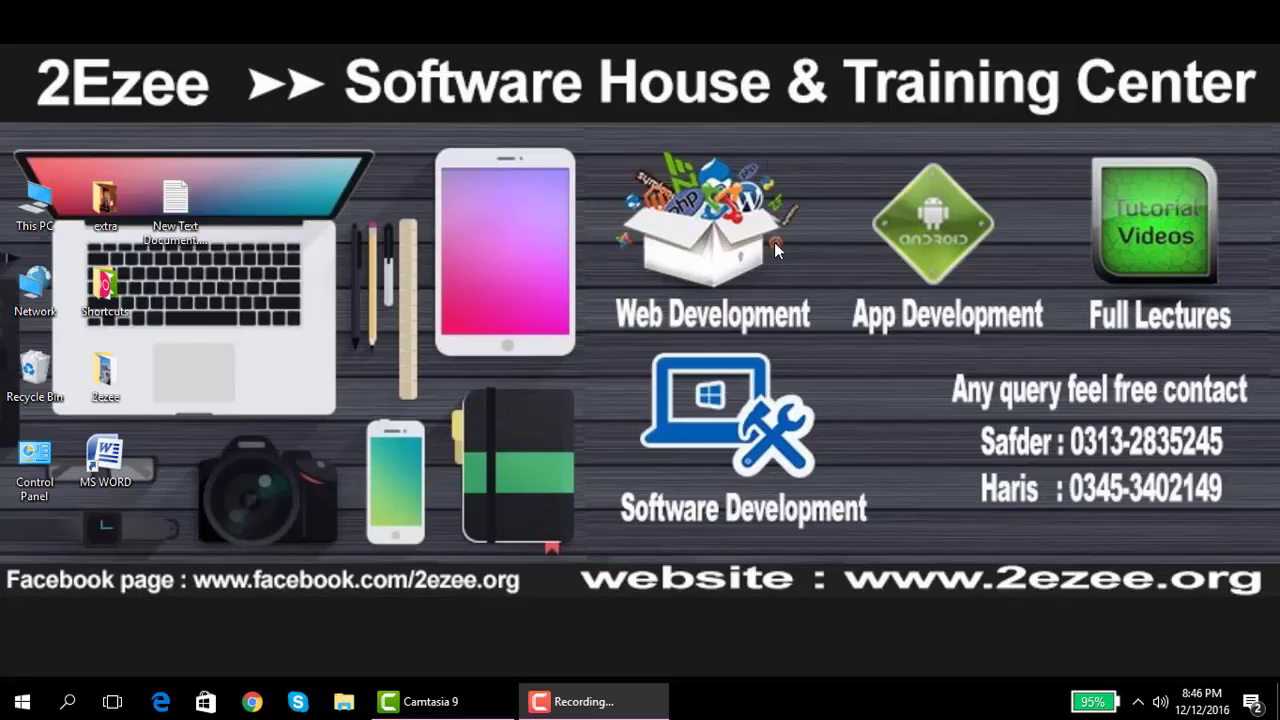
Refresh the desktop and open New Text Document.txt in Notepad.
right_click(530, 231)
click(572, 281)
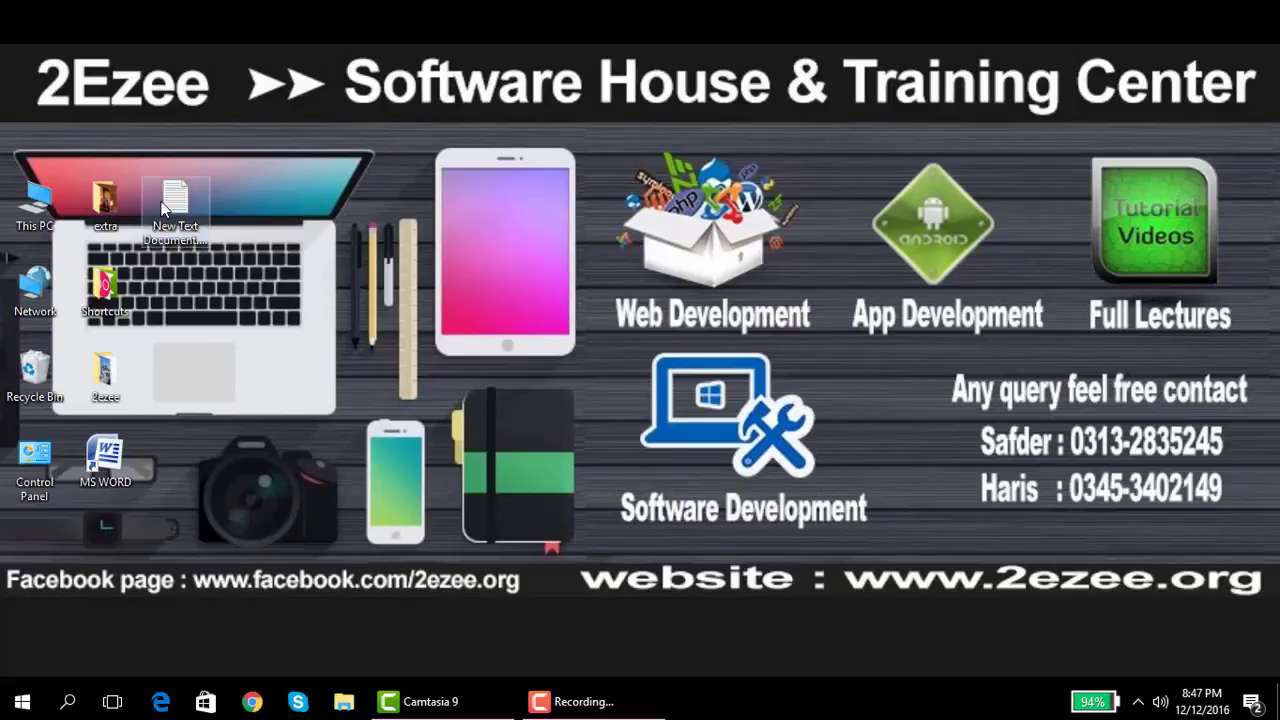
double_click(175, 200)
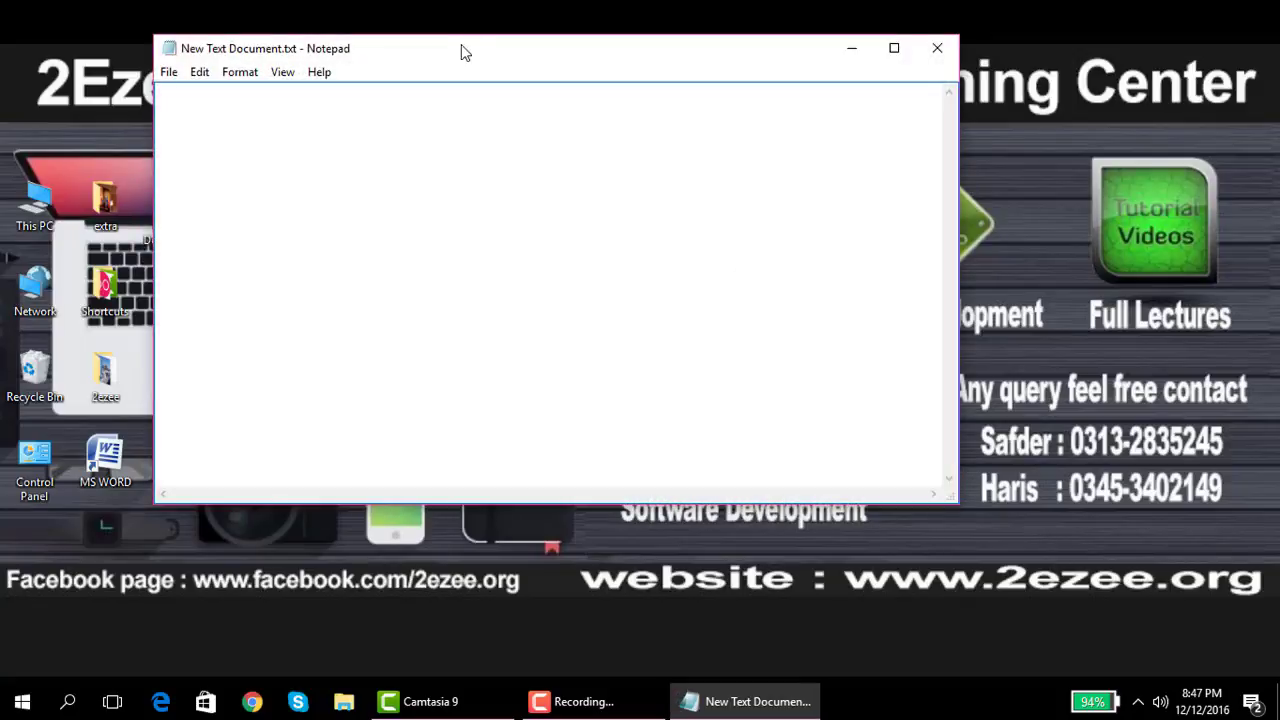
Drag the Notepad window into the middle of the desktop.
drag(463, 49, 590, 53)
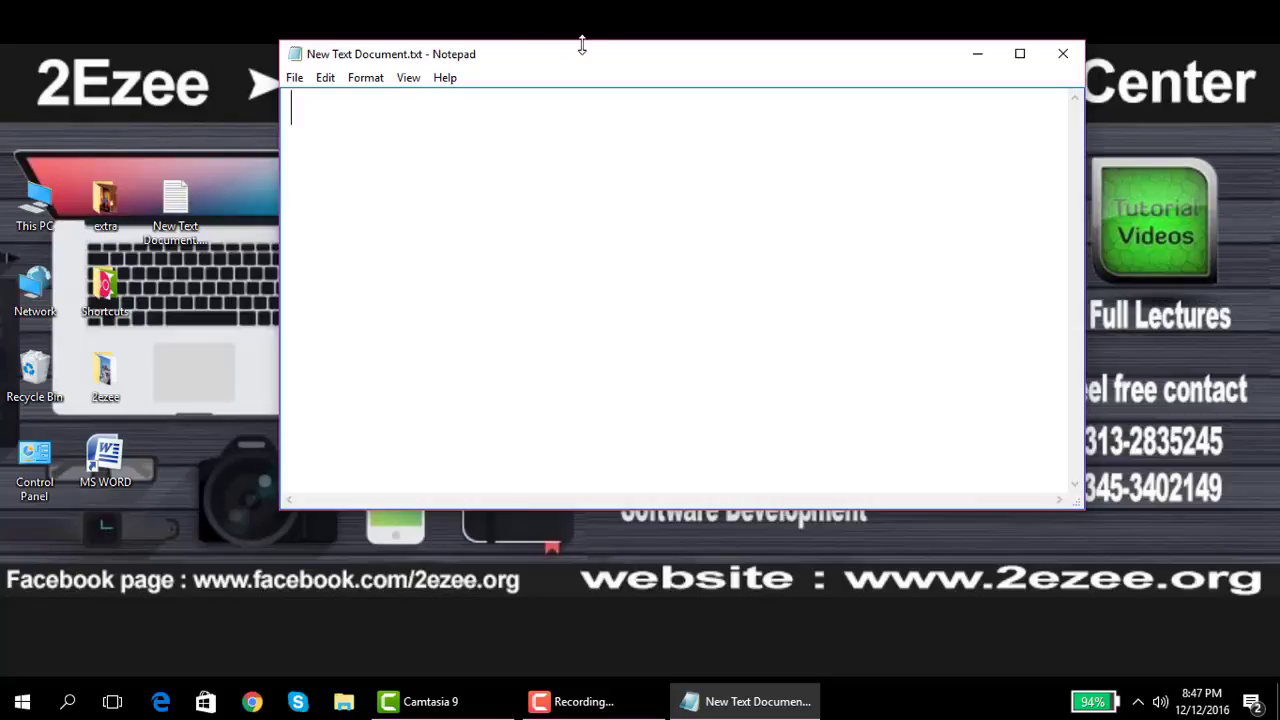
drag(581, 62, 481, 72)
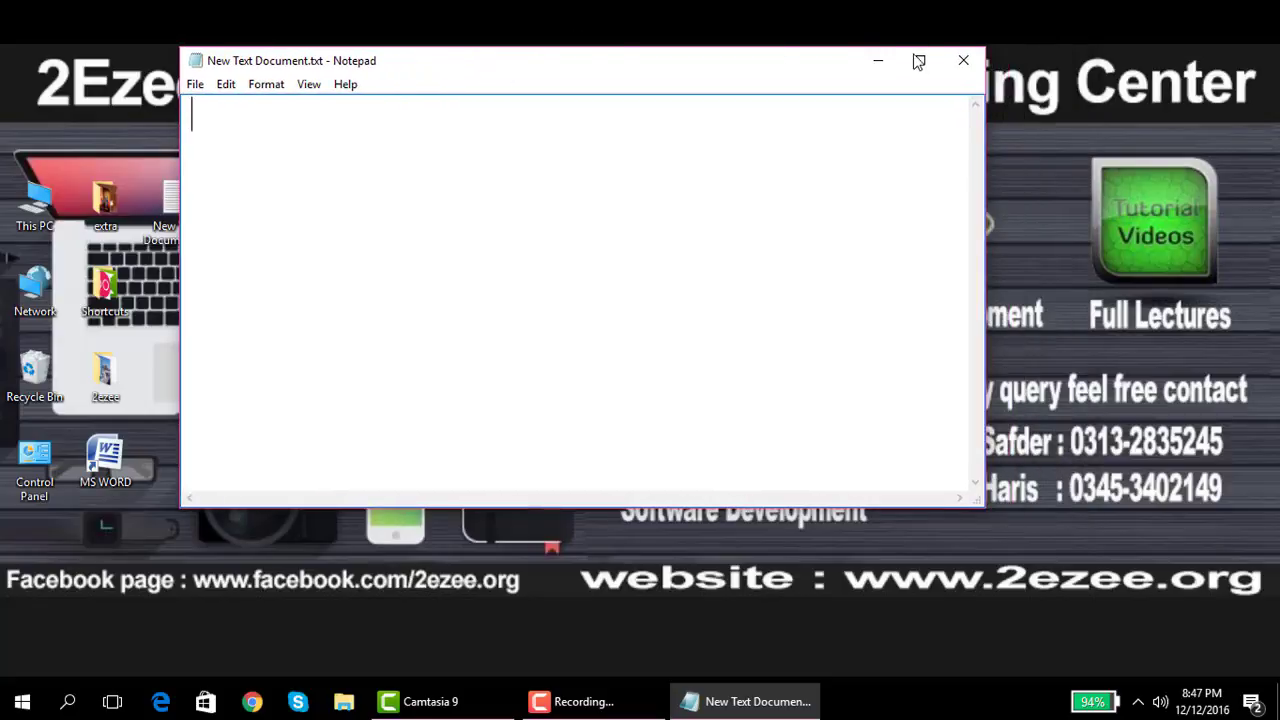
drag(685, 67, 735, 66)
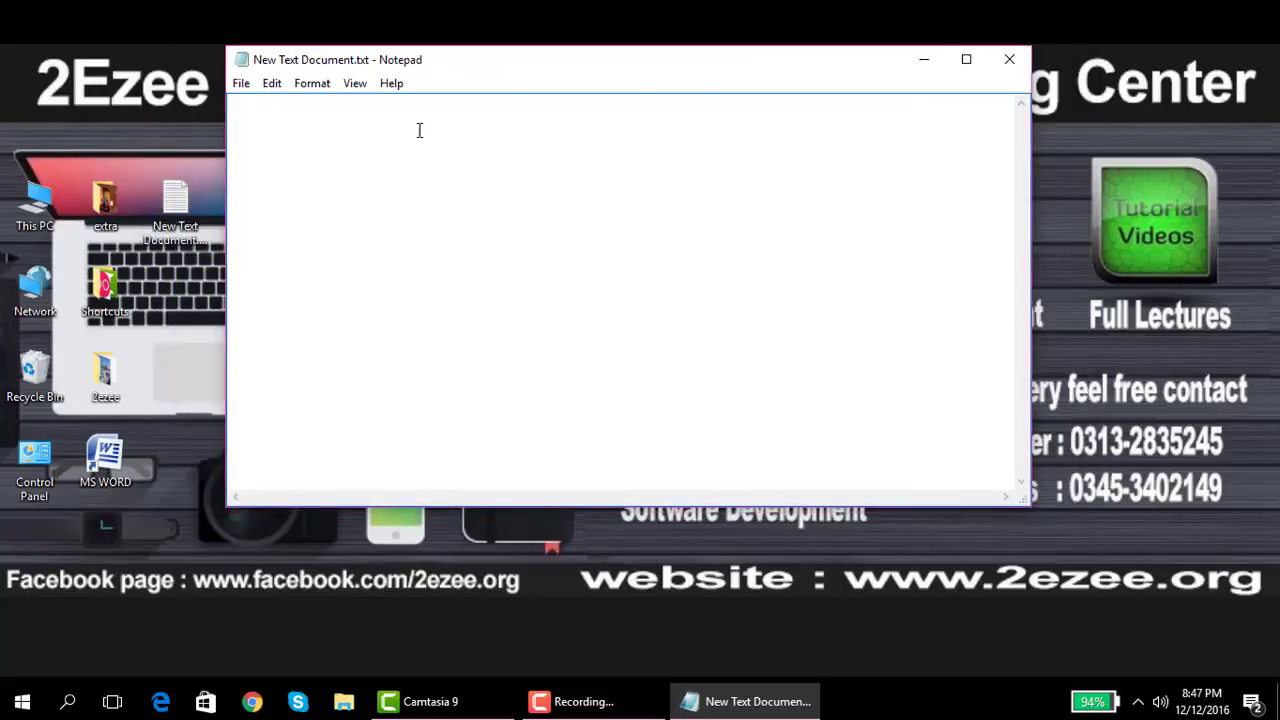
drag(530, 58, 587, 60)
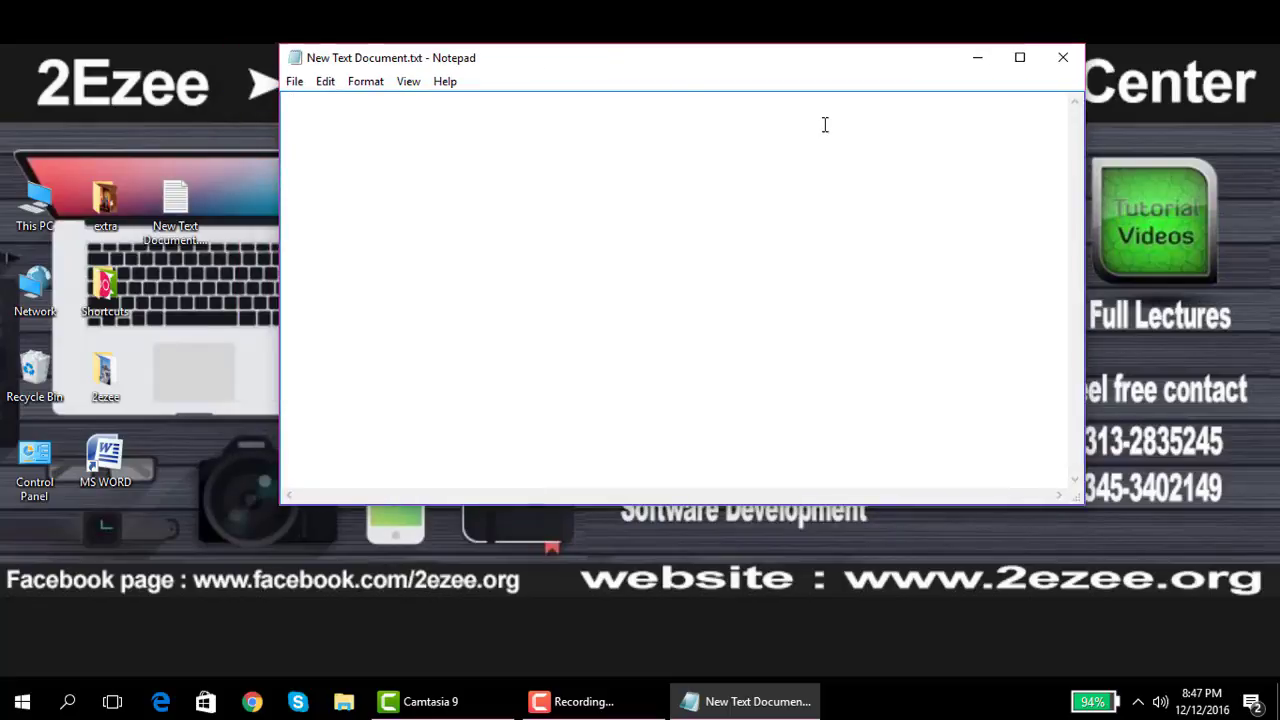
Type the four lines 'what is word?', 'Ms Word is an application software', 'which is use to create latter,cv,tamplete', 'and othertype of ducoment'.
text(wha)
text(t is word)
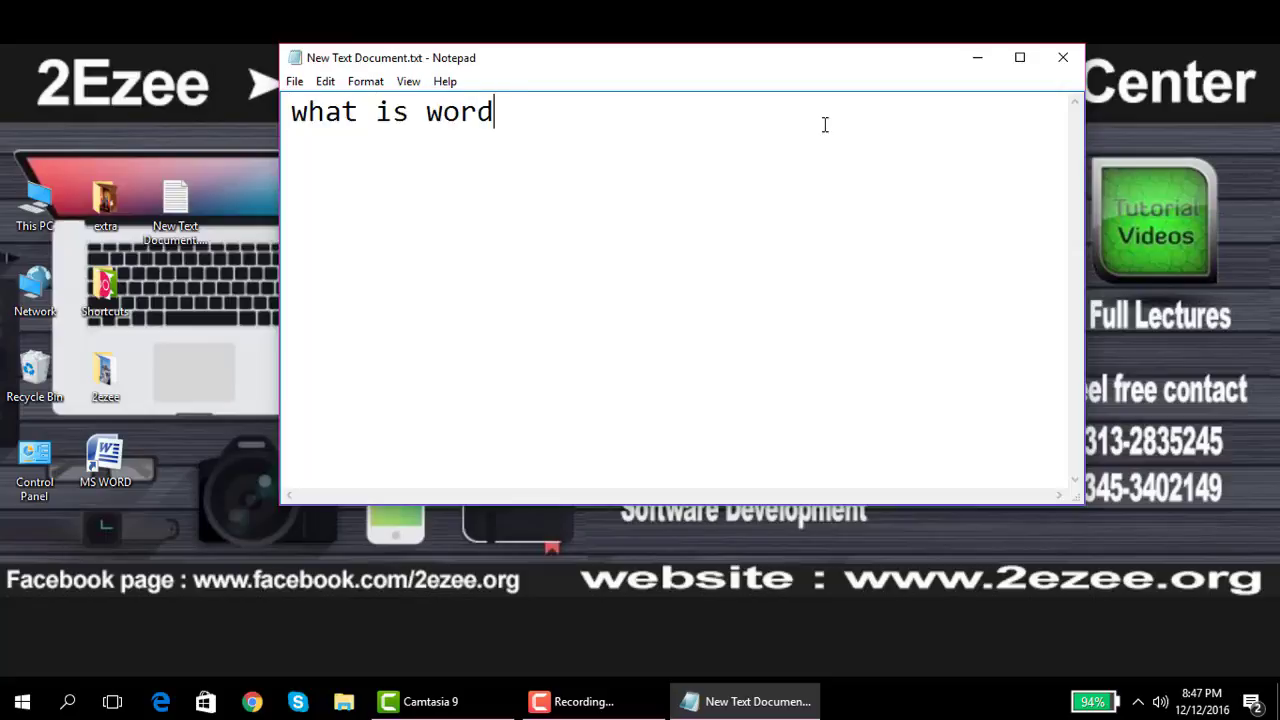
text(?)
key(Return)
text(Ms Word )
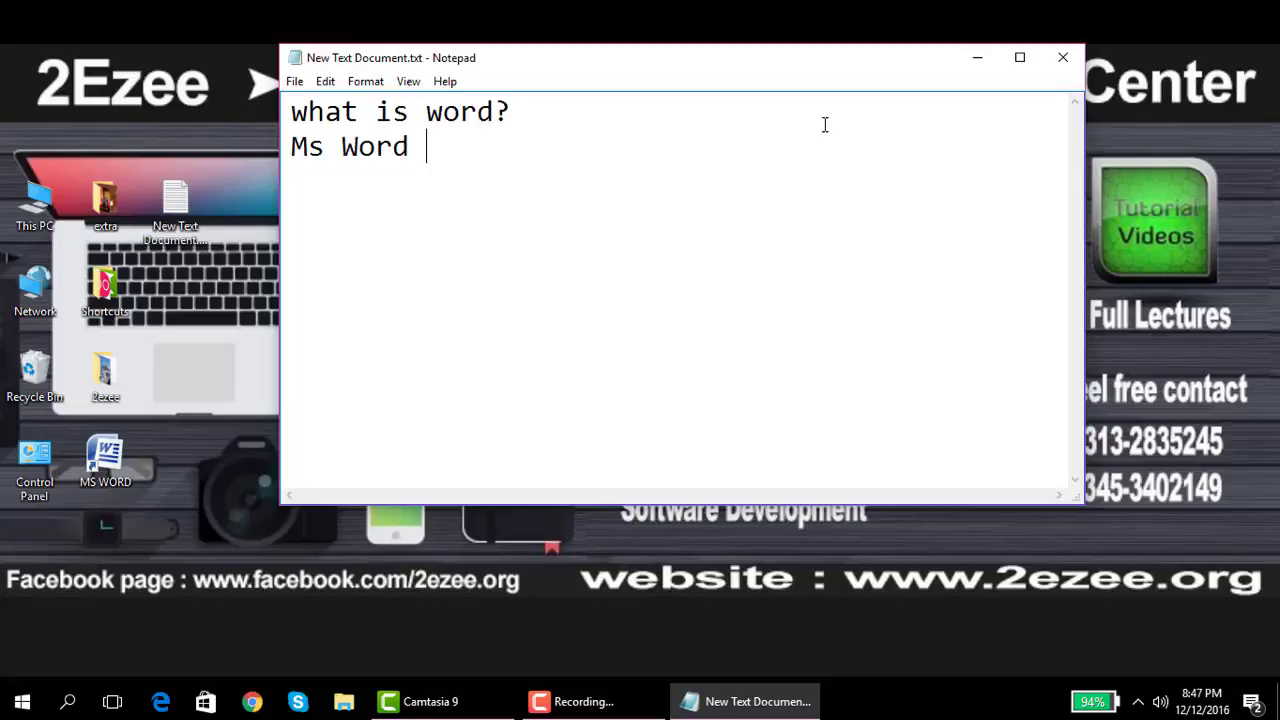
text(is an )
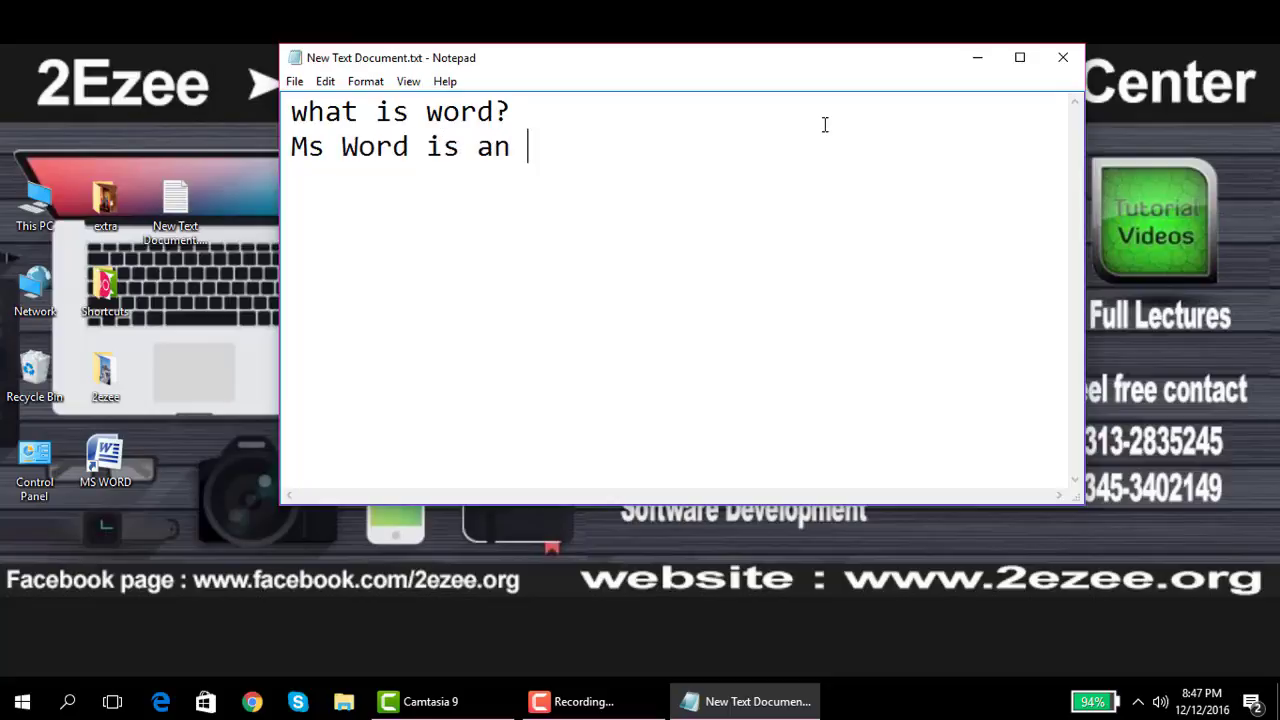
text(application )
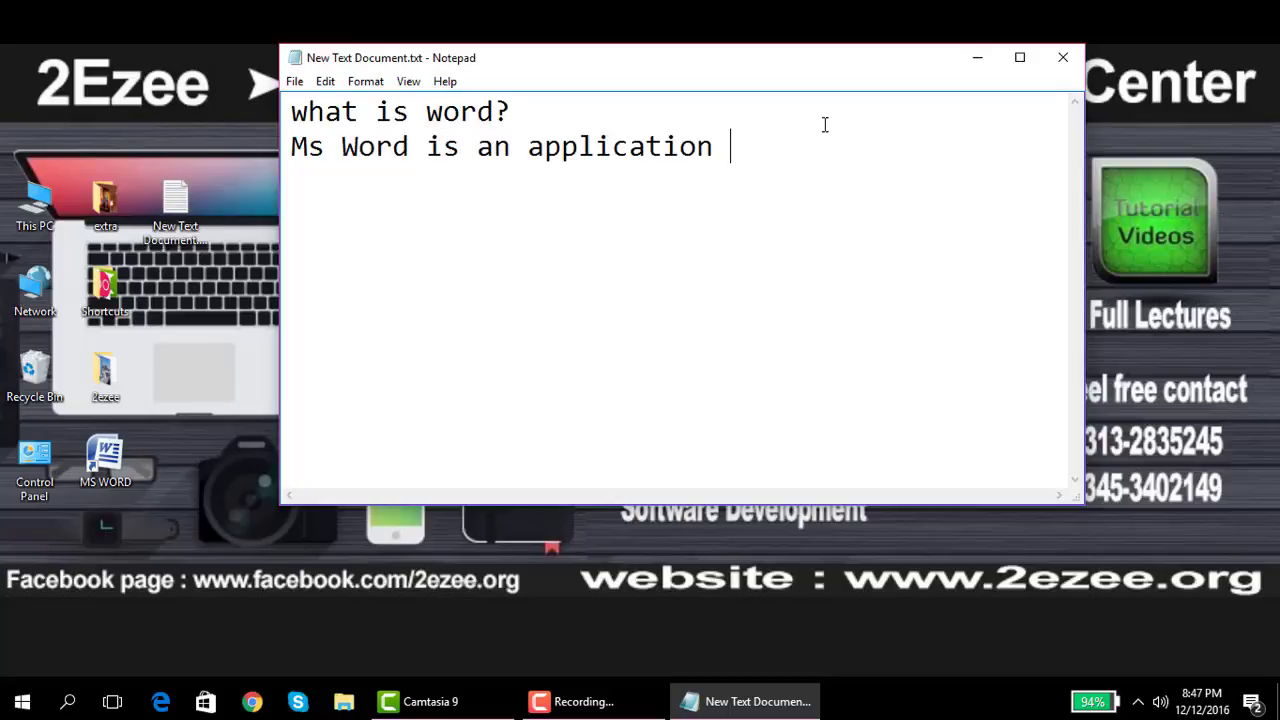
text(software)
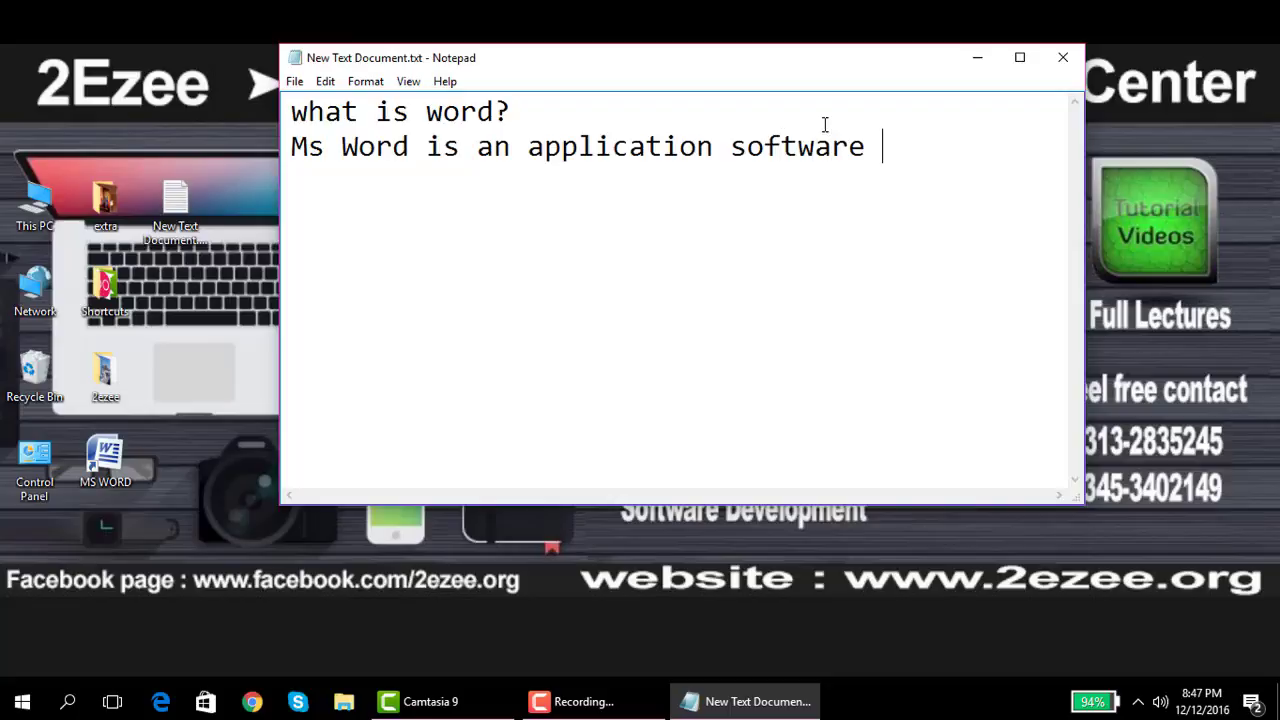
key(Return)
text(whi)
text(ch is use )
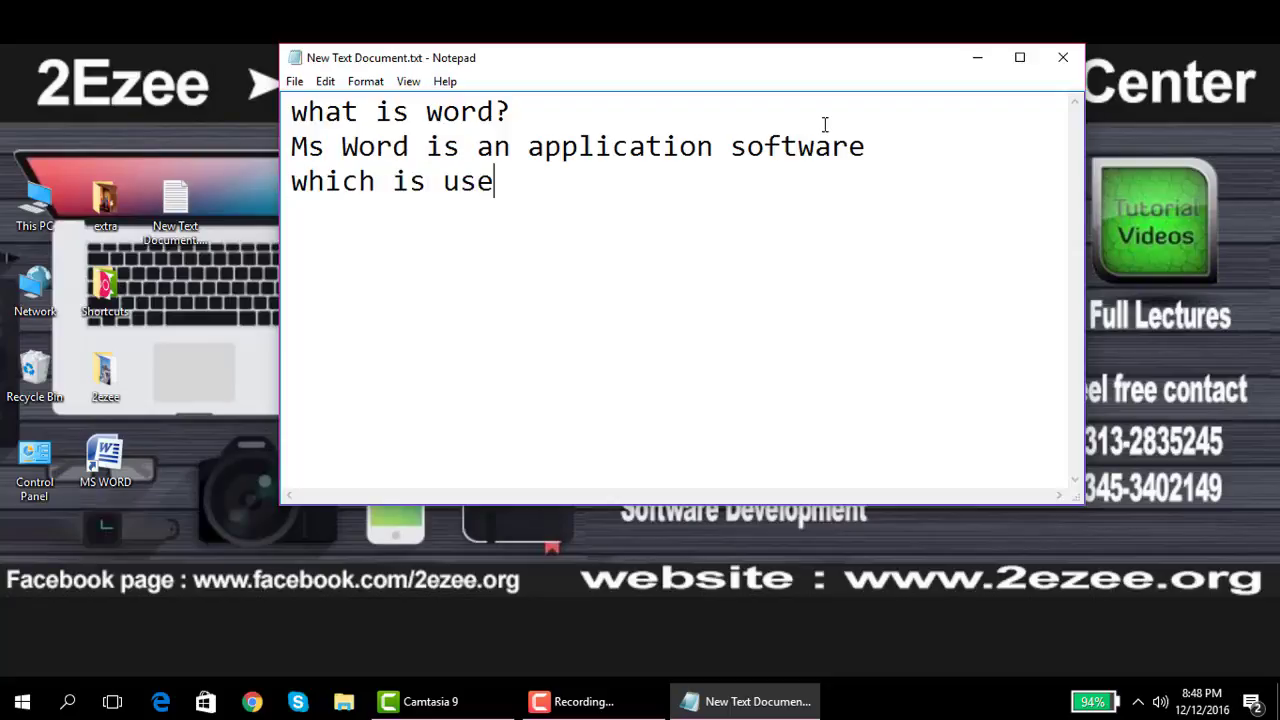
text(to create)
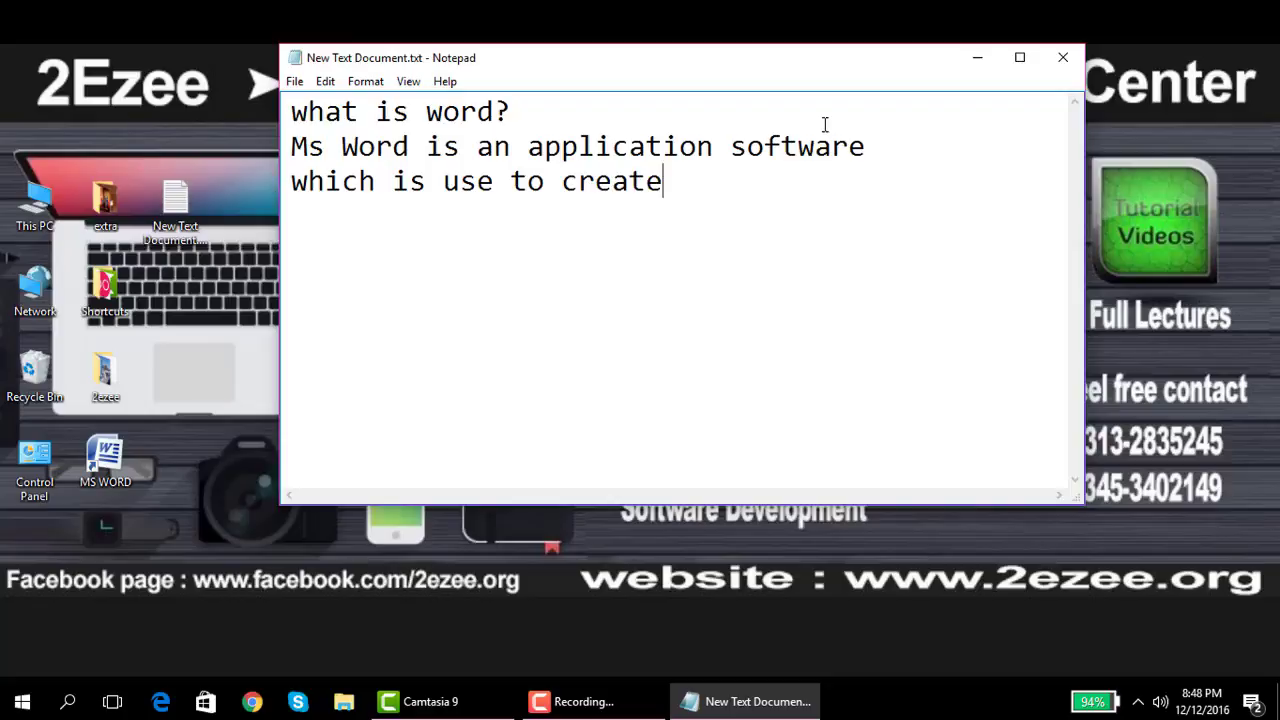
text( latter)
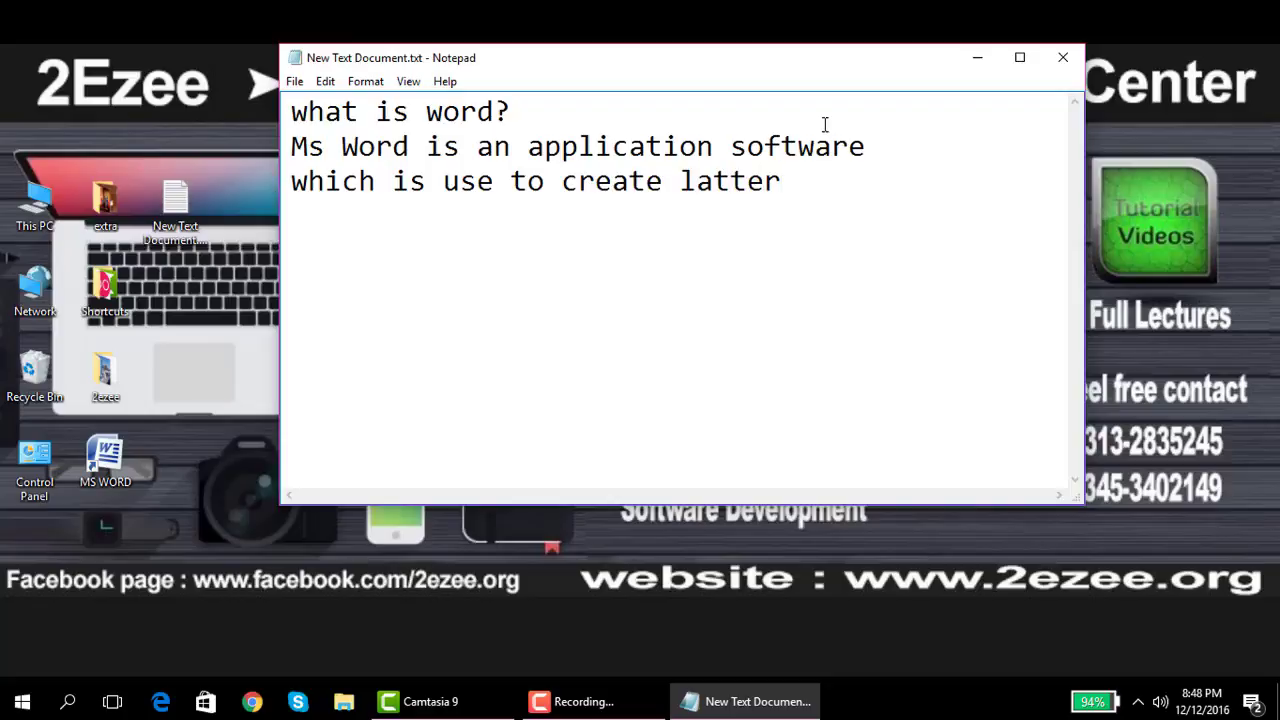
text(,cv,)
text(tamplete)
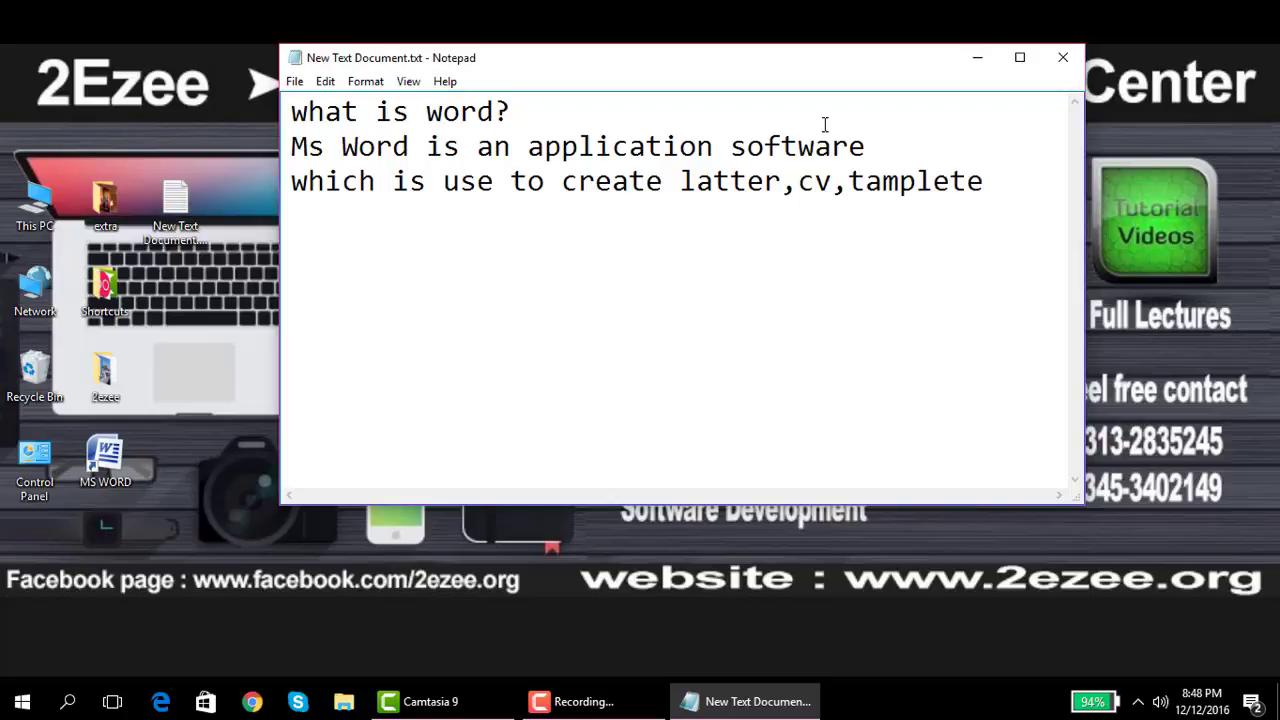
key(Return)
text(and other)
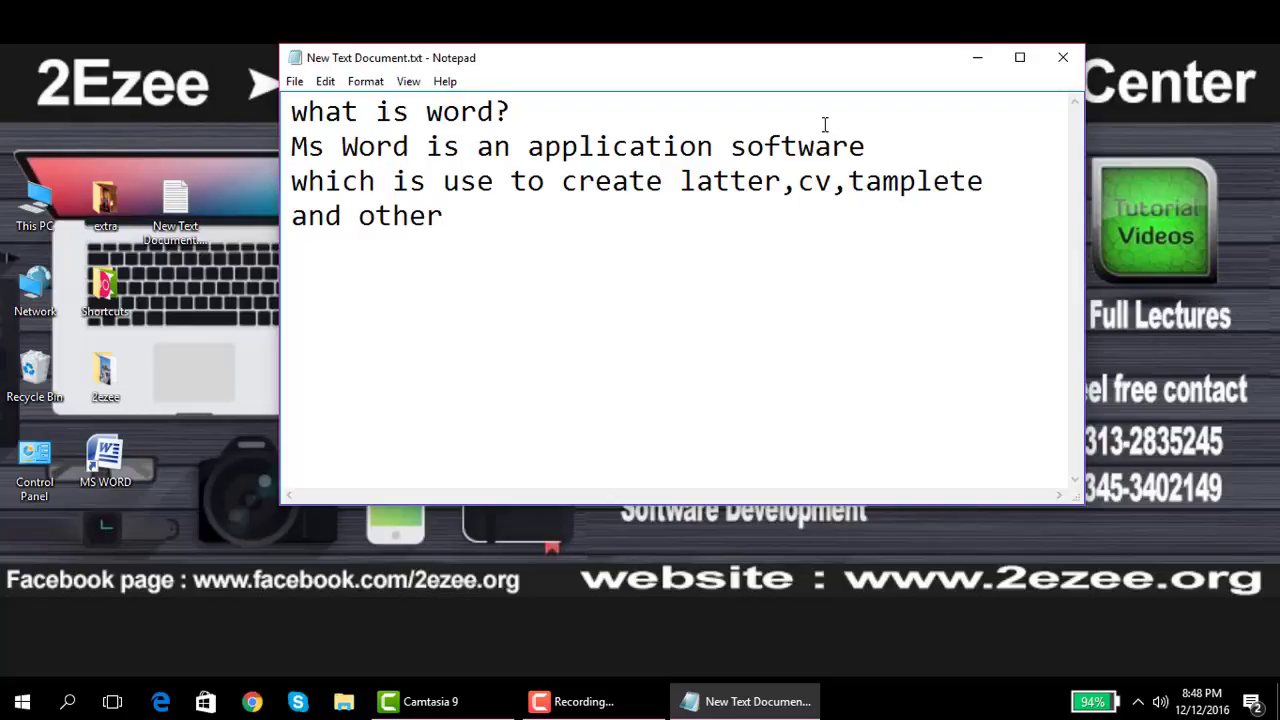
text( type )
text(of )
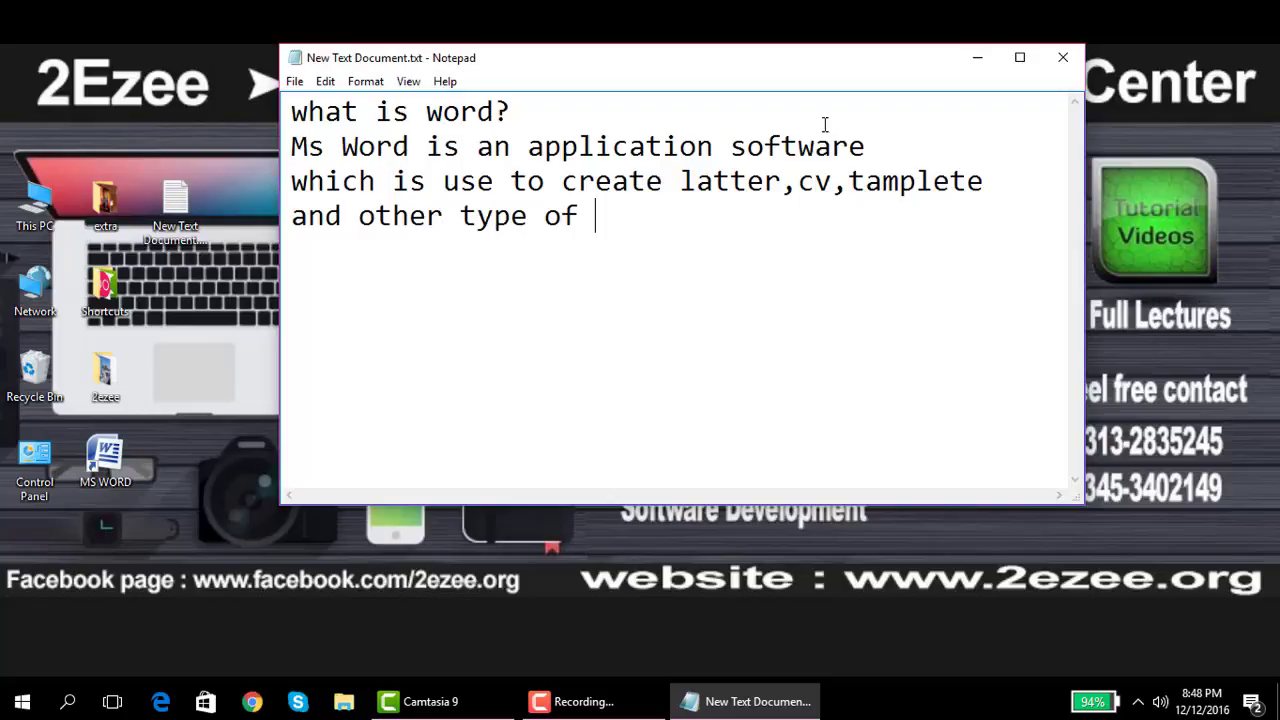
text(duc)
text(omn)
key(BackSpace)
text(e)
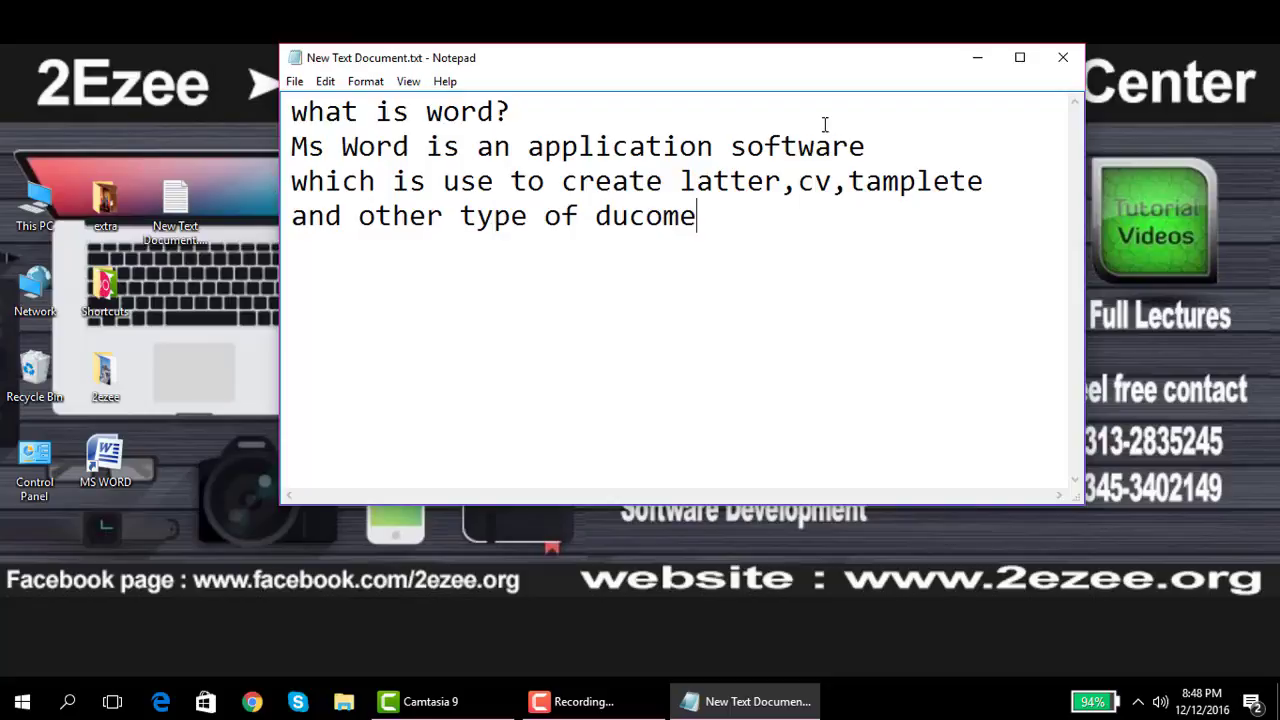
text(nt.)
Practise selecting and deselecting words on line two, 'Ms Word is an application software'.
drag(566, 68, 498, 66)
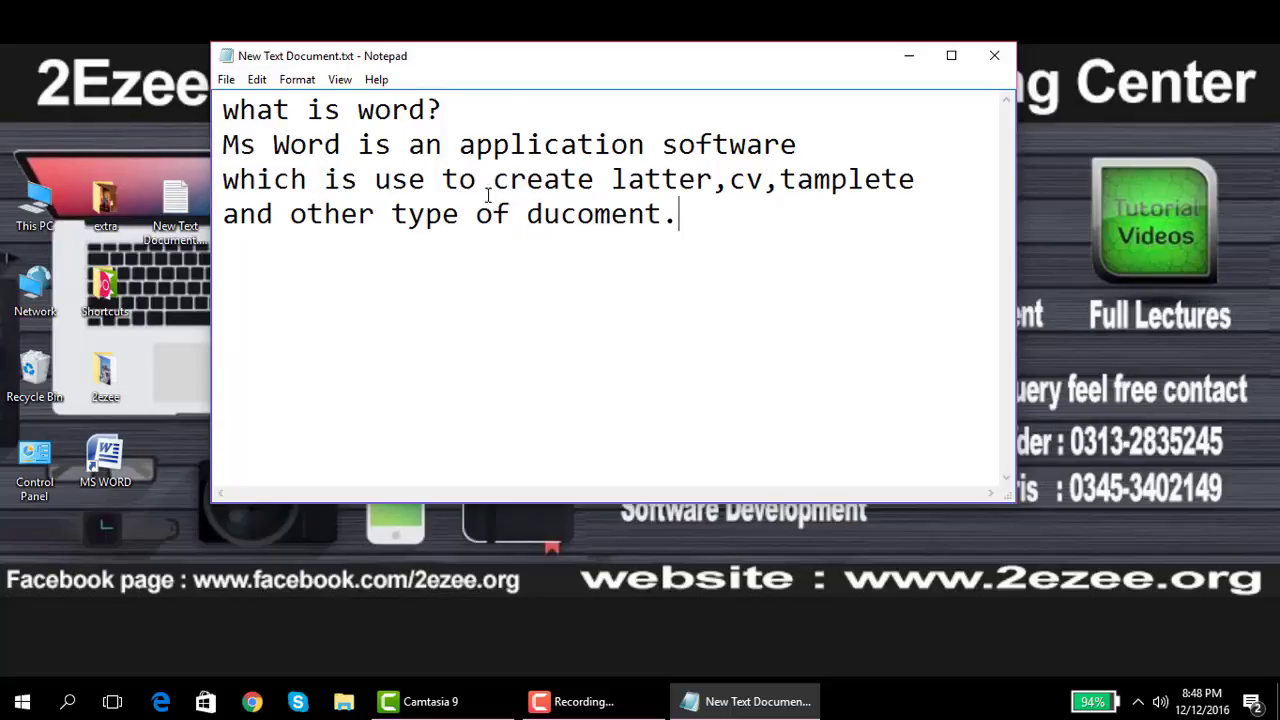
drag(222, 145, 800, 157)
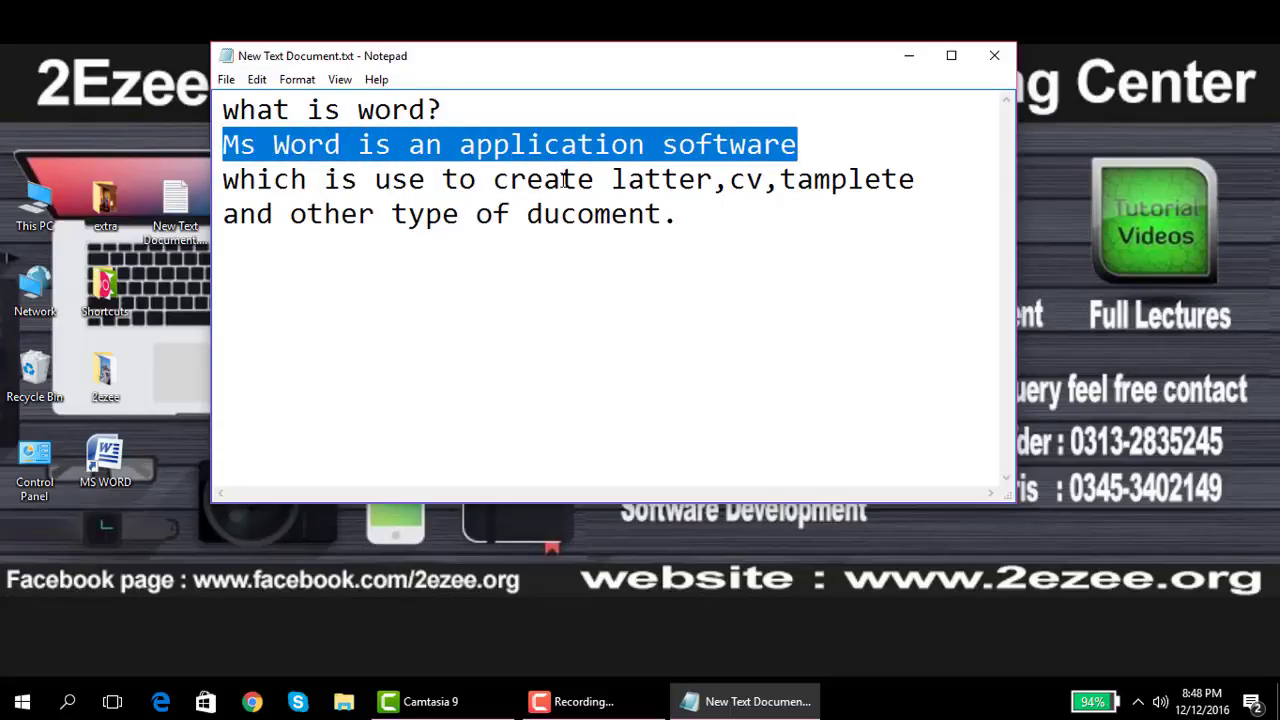
click(225, 140)
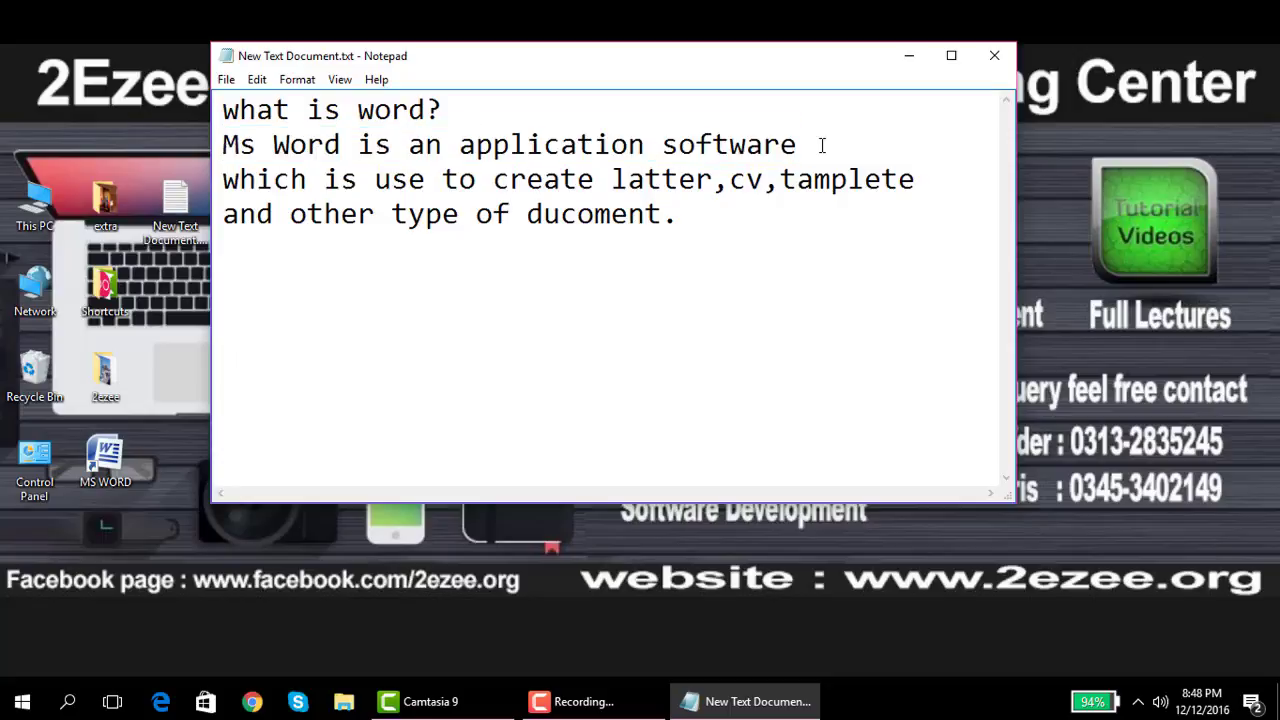
drag(822, 145, 697, 145)
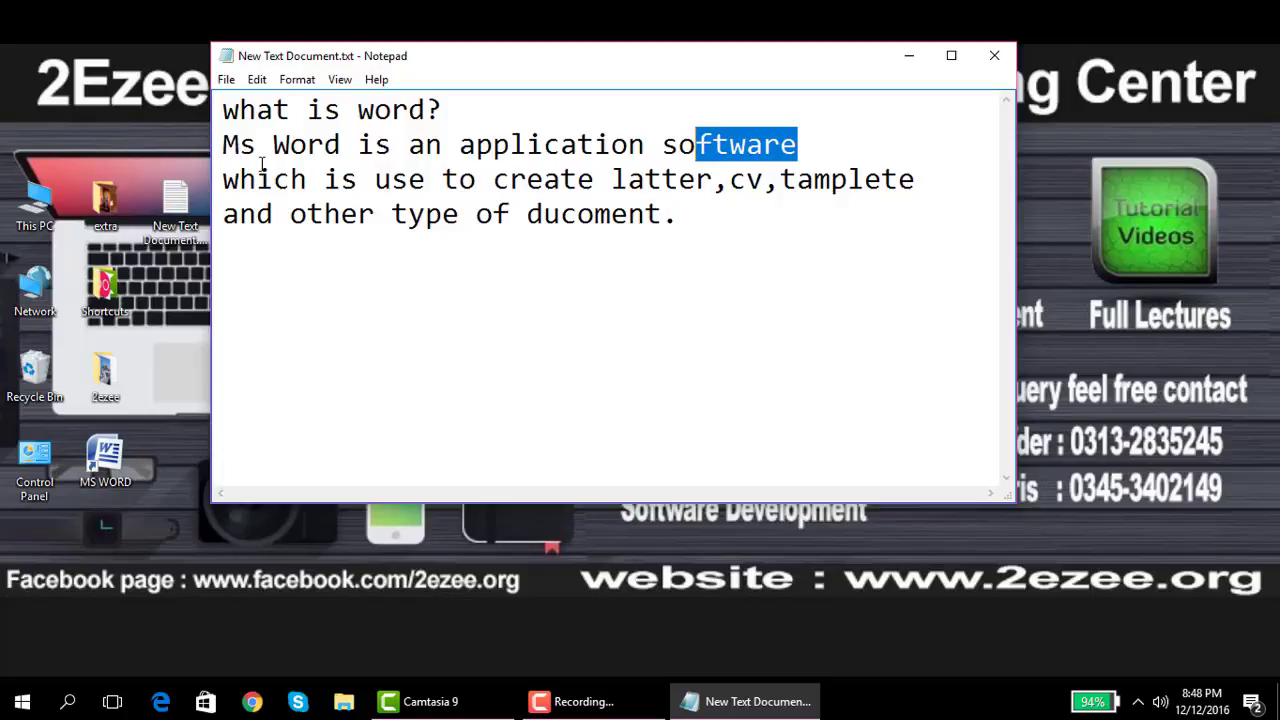
click(845, 133)
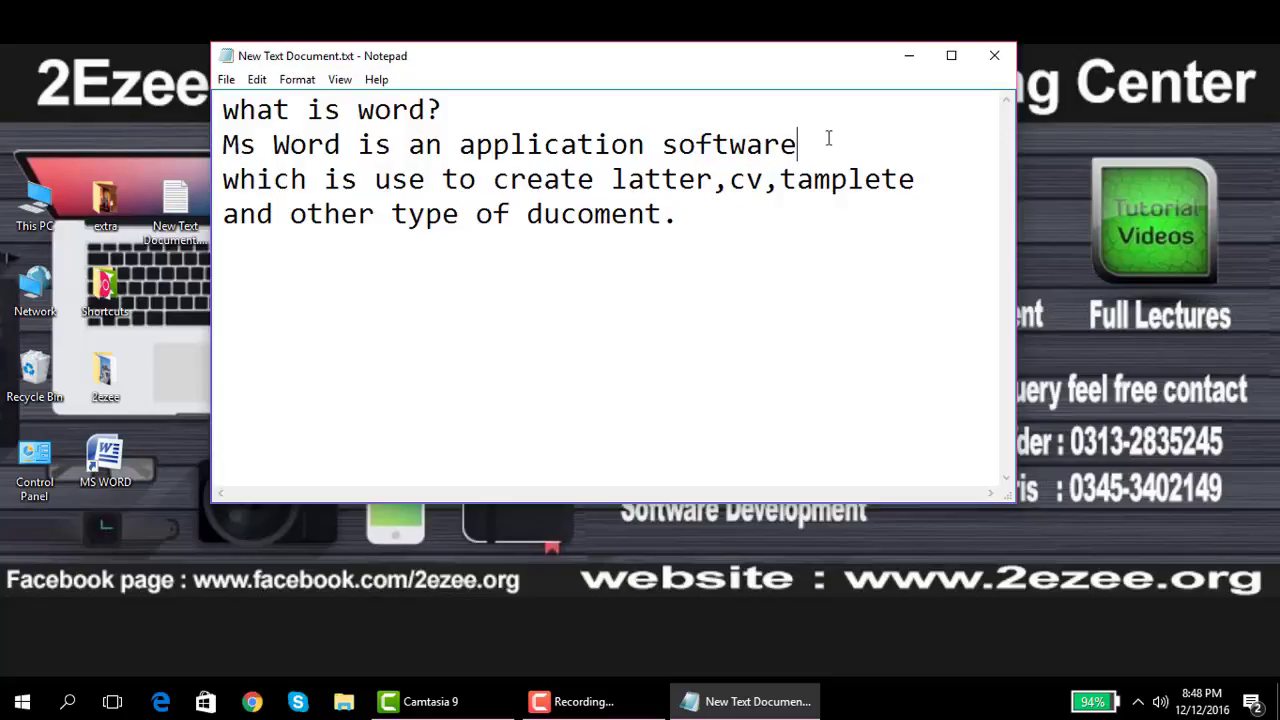
drag(800, 144, 222, 146)
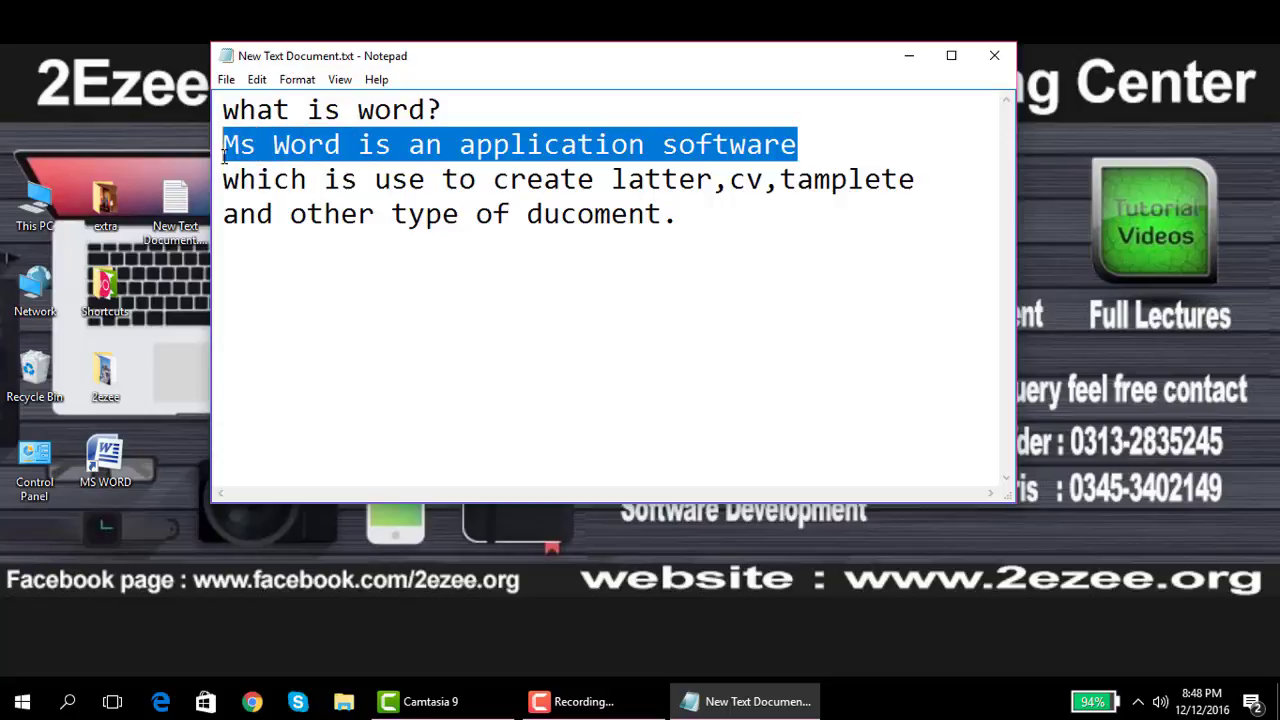
click(257, 180)
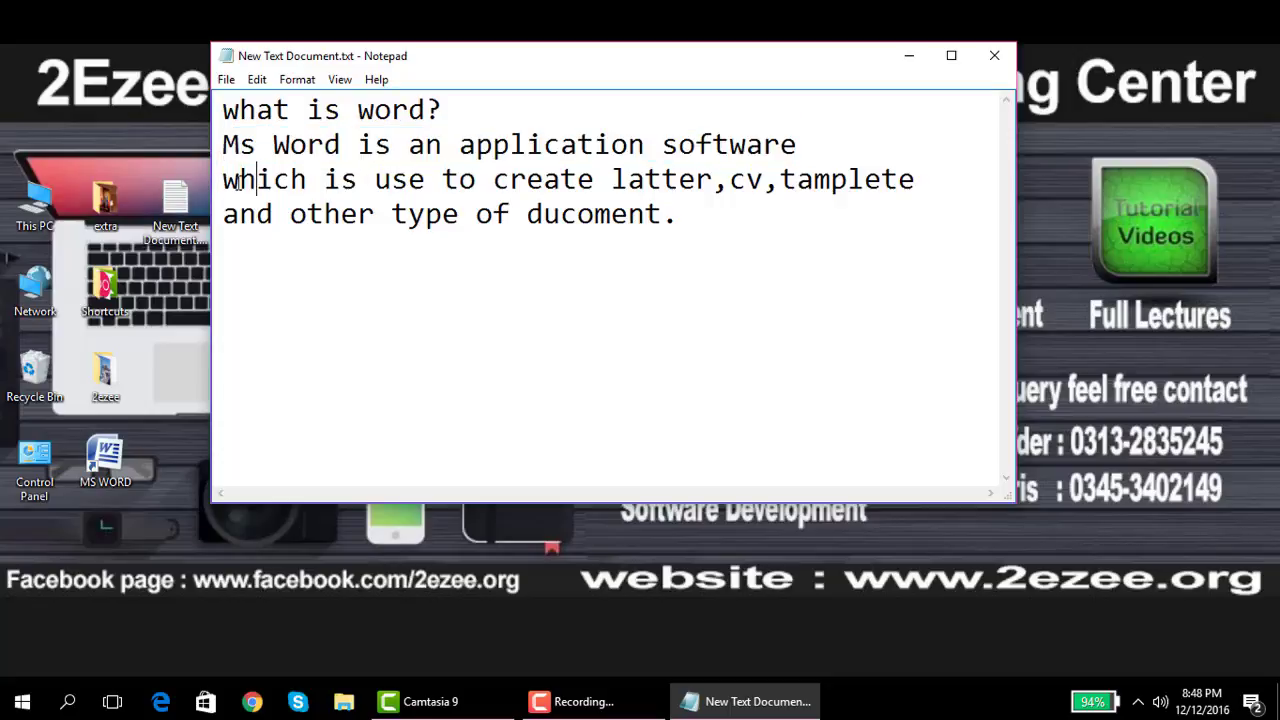
Practise selecting 'cv,' and ',tamplete' on line three.
drag(222, 179, 257, 179)
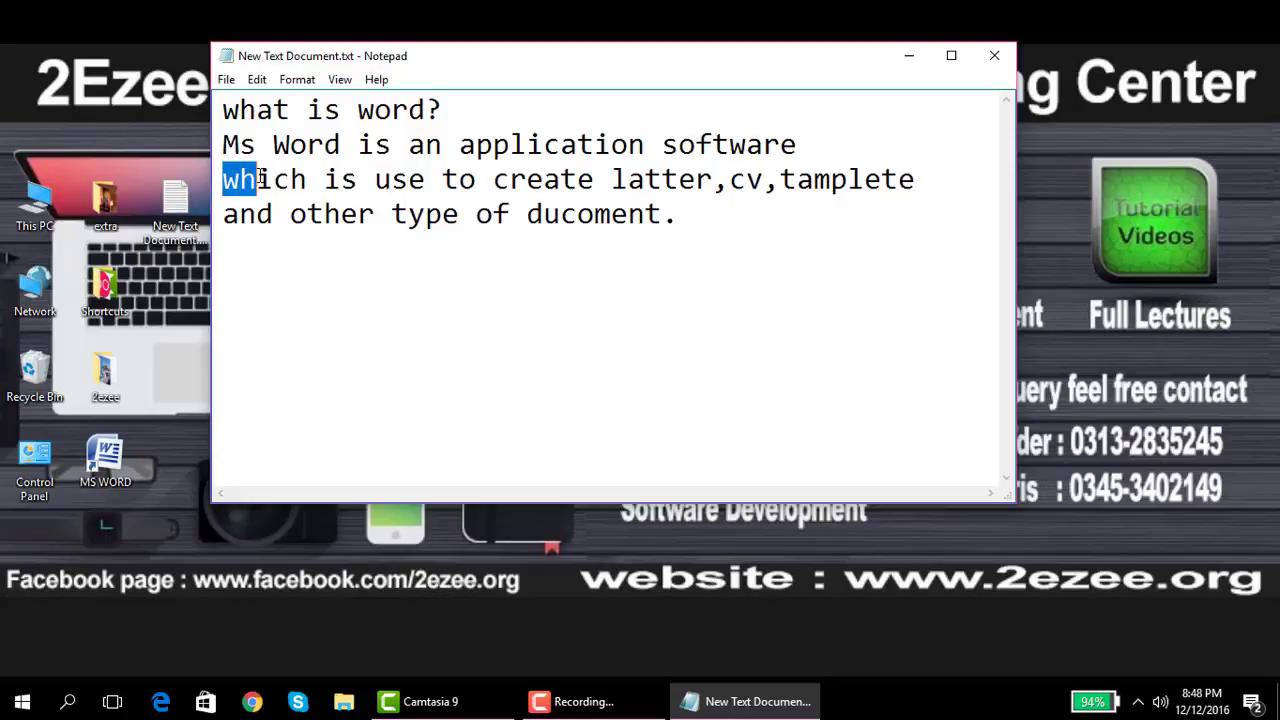
drag(612, 179, 779, 183)
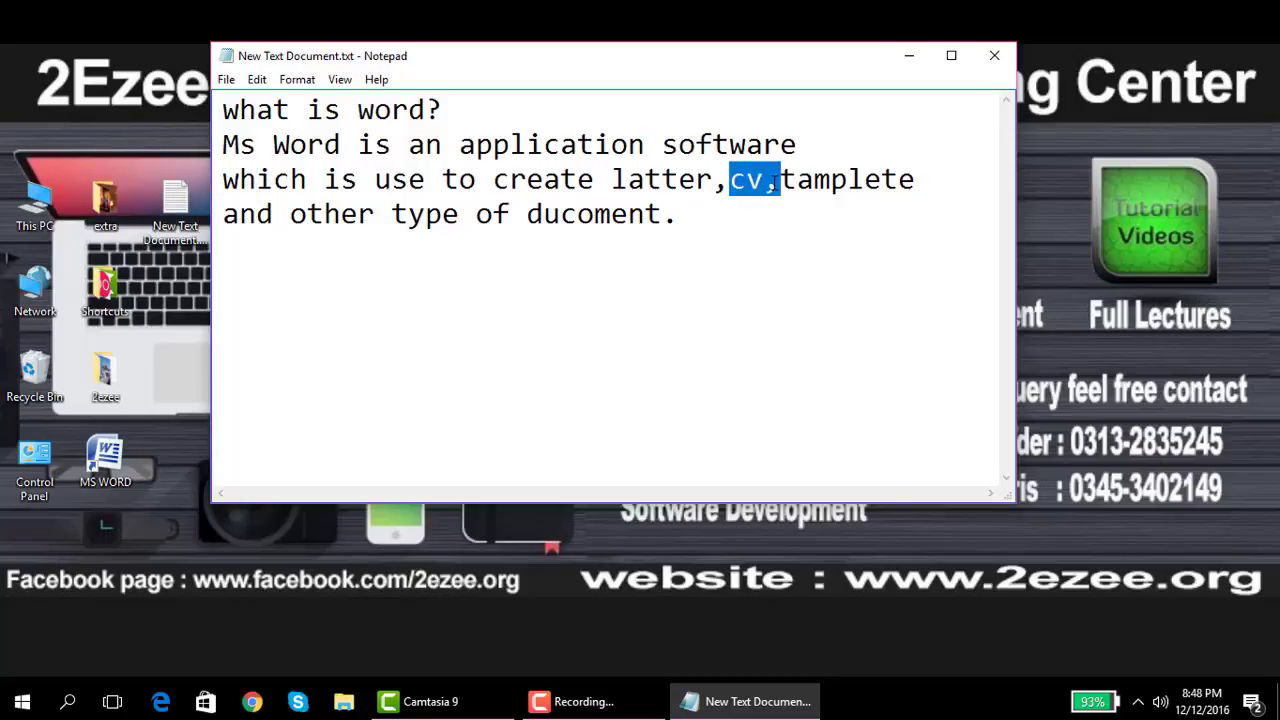
click(771, 179)
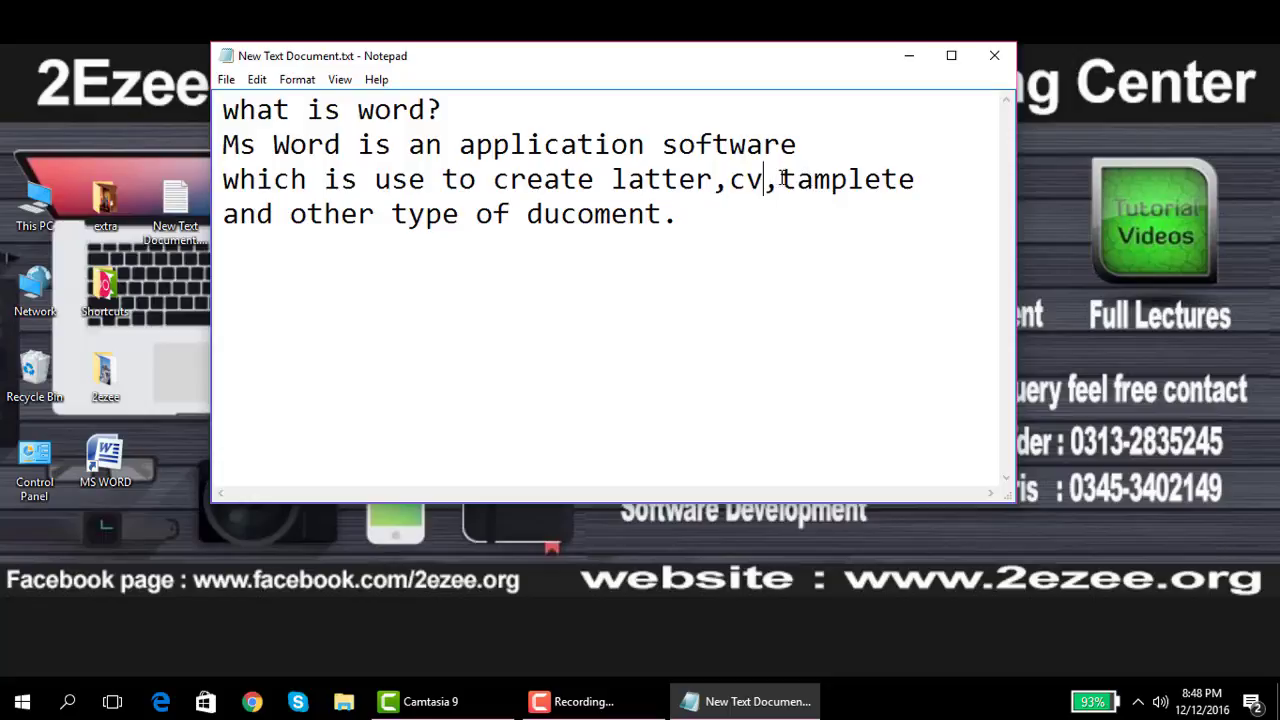
drag(771, 179, 914, 181)
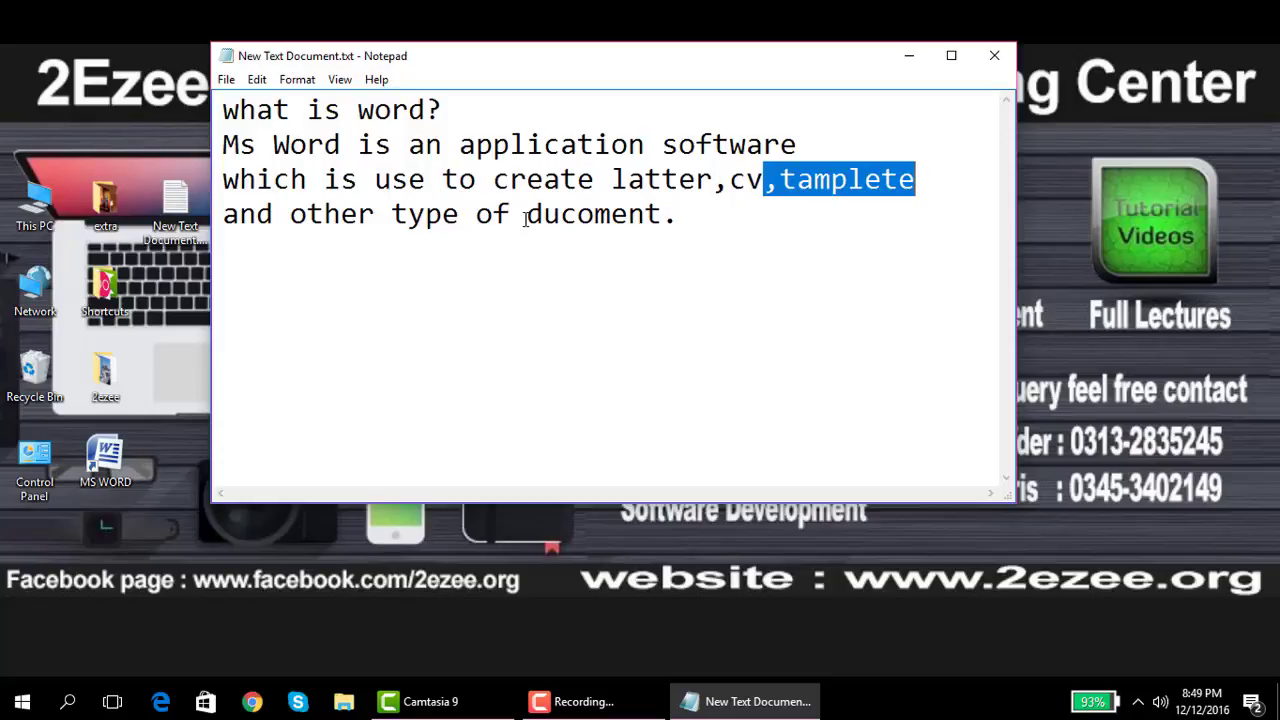
Select 'ducoment.' on line four, then close the Notepad window.
drag(526, 218, 684, 218)
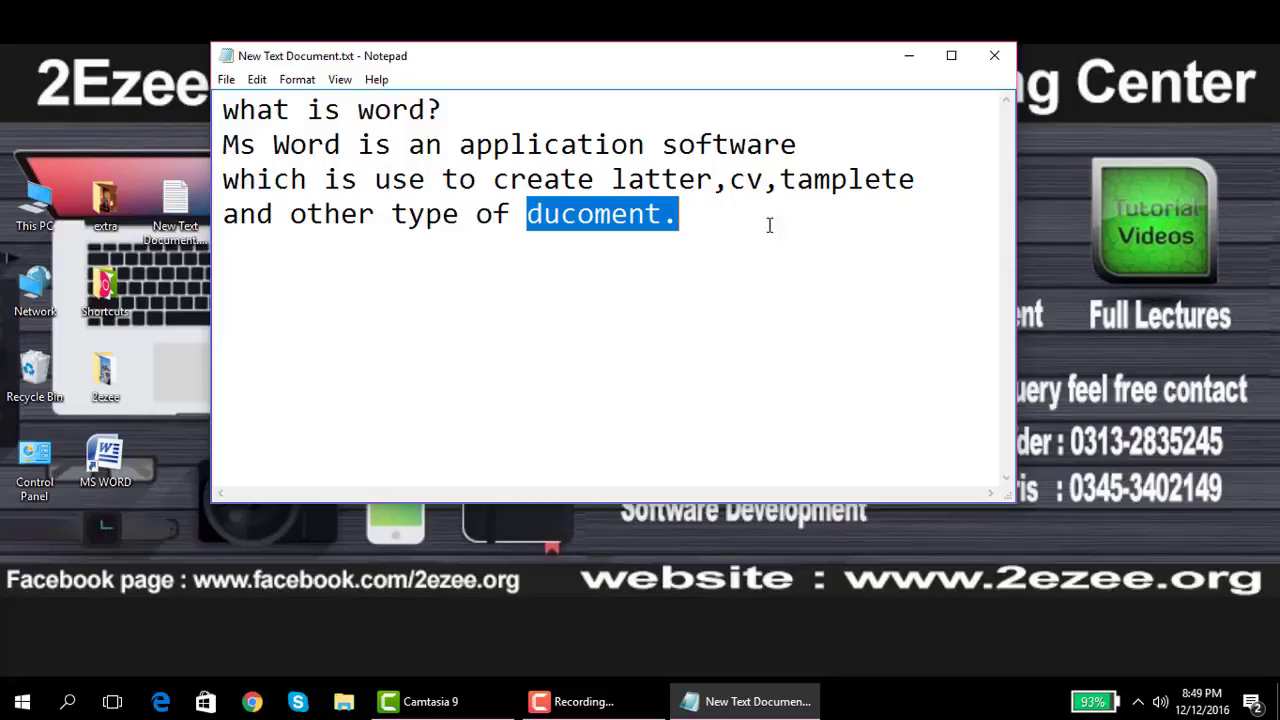
click(627, 222)
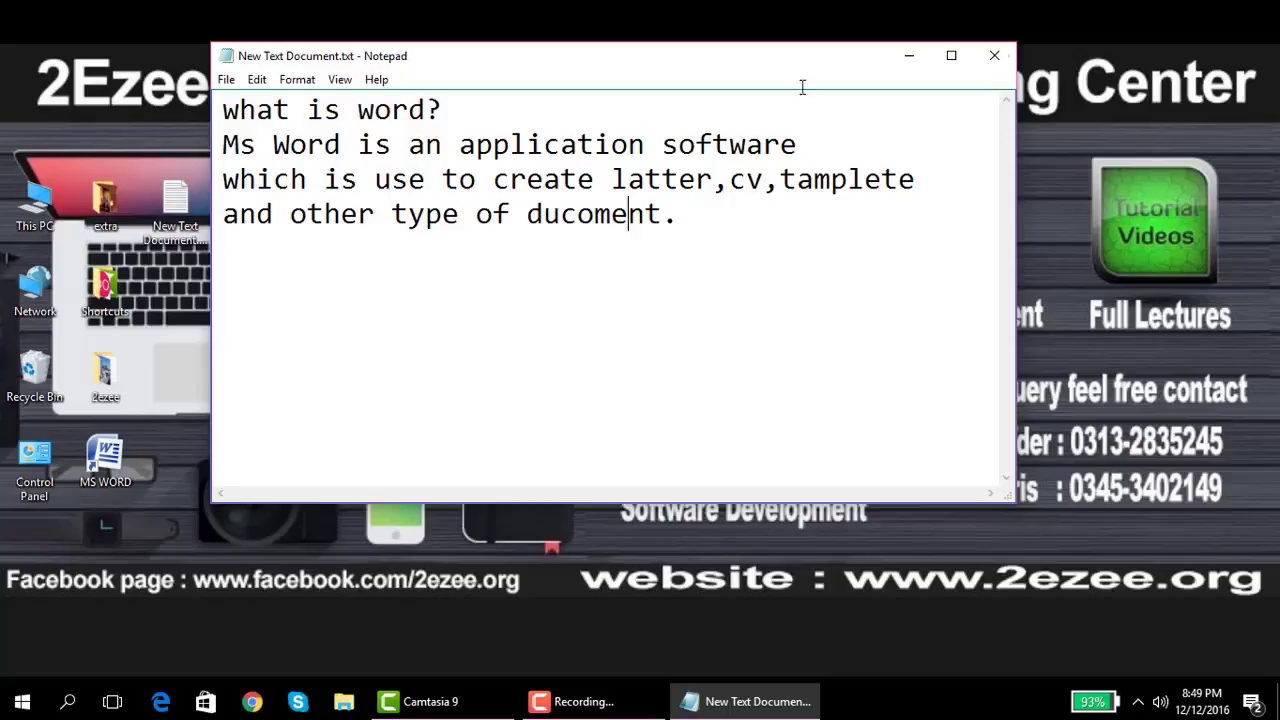
drag(794, 65, 739, 69)
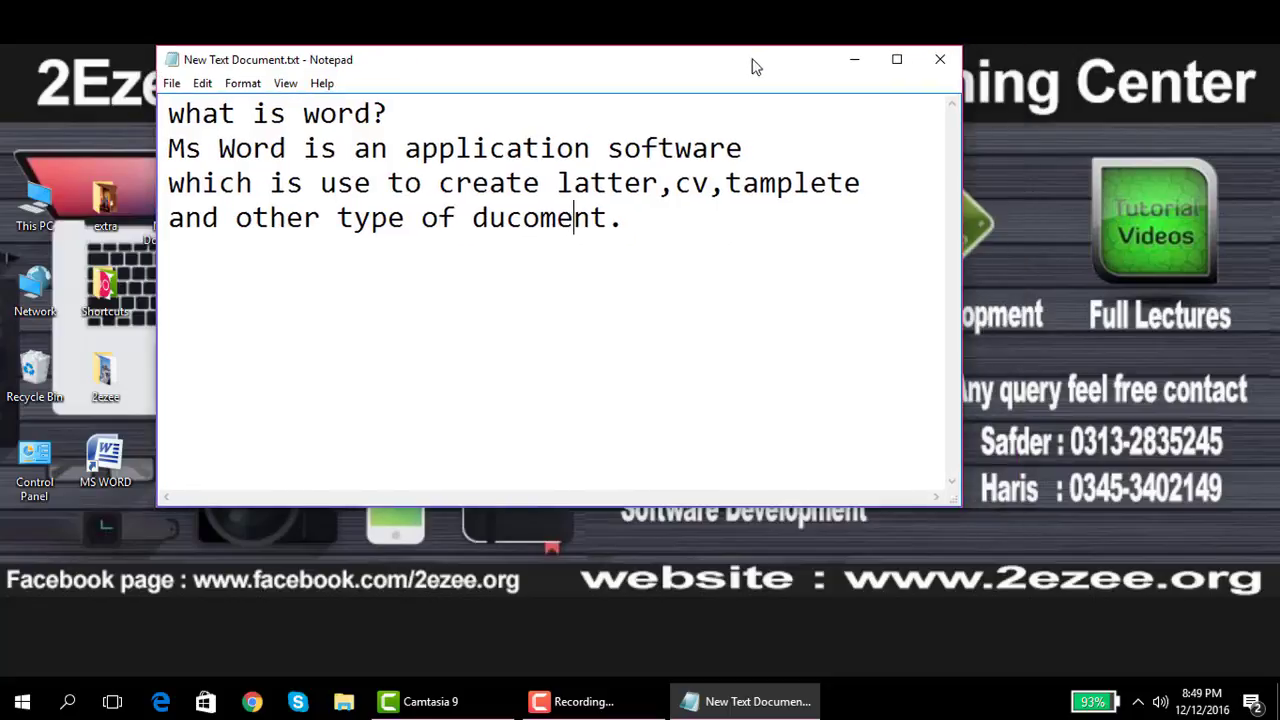
click(940, 59)
Discard the unsaved notes and start Microsoft Office Word 2007 from the Start menu.
click(672, 372)
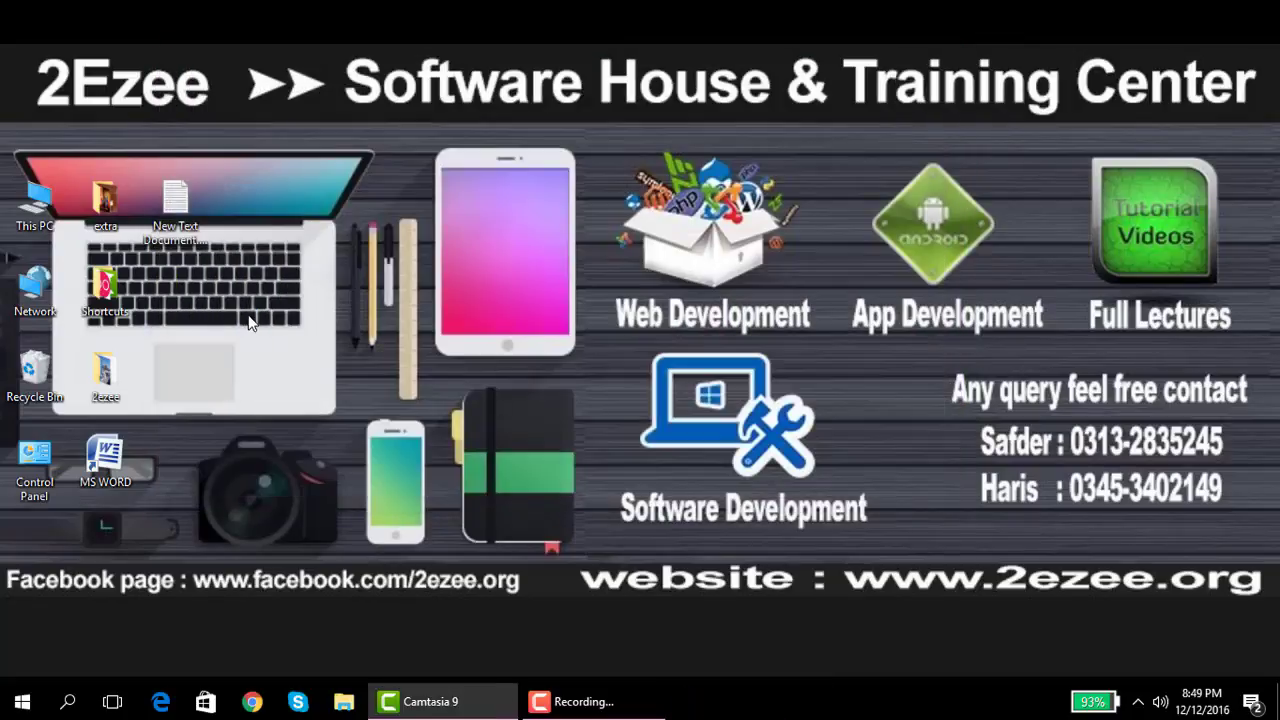
click(103, 458)
double_click(114, 466)
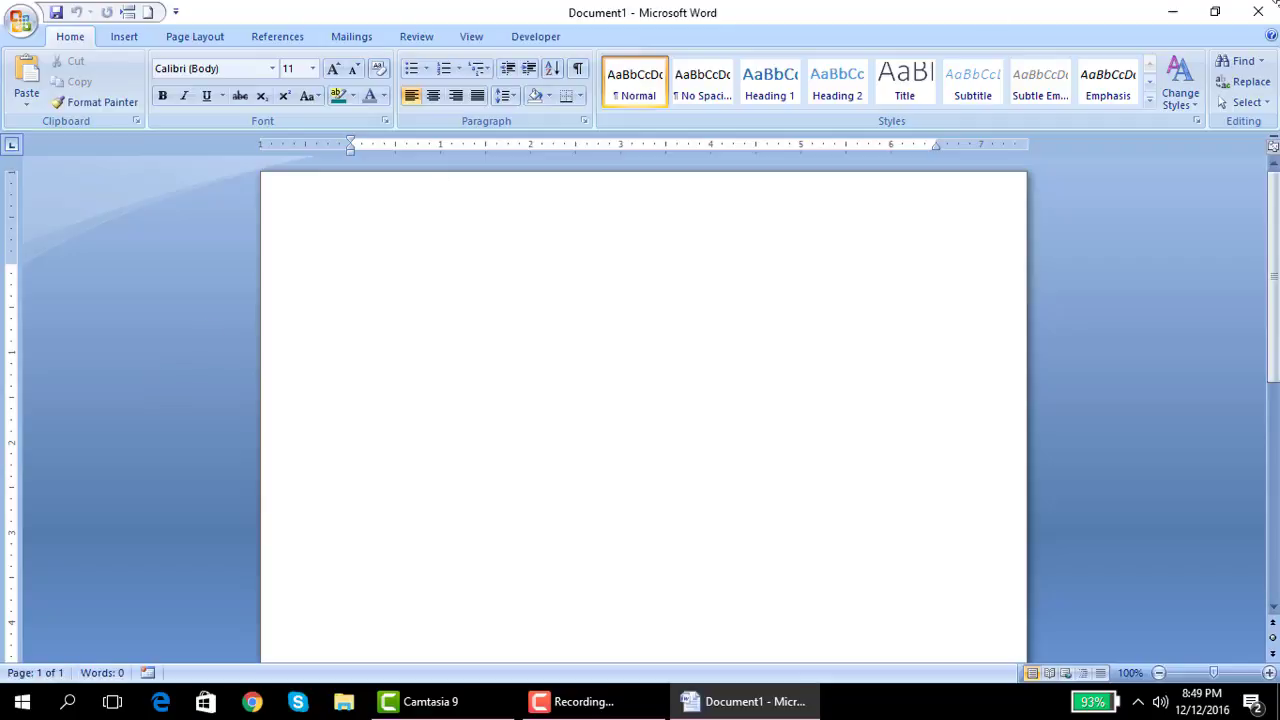
click(1258, 11)
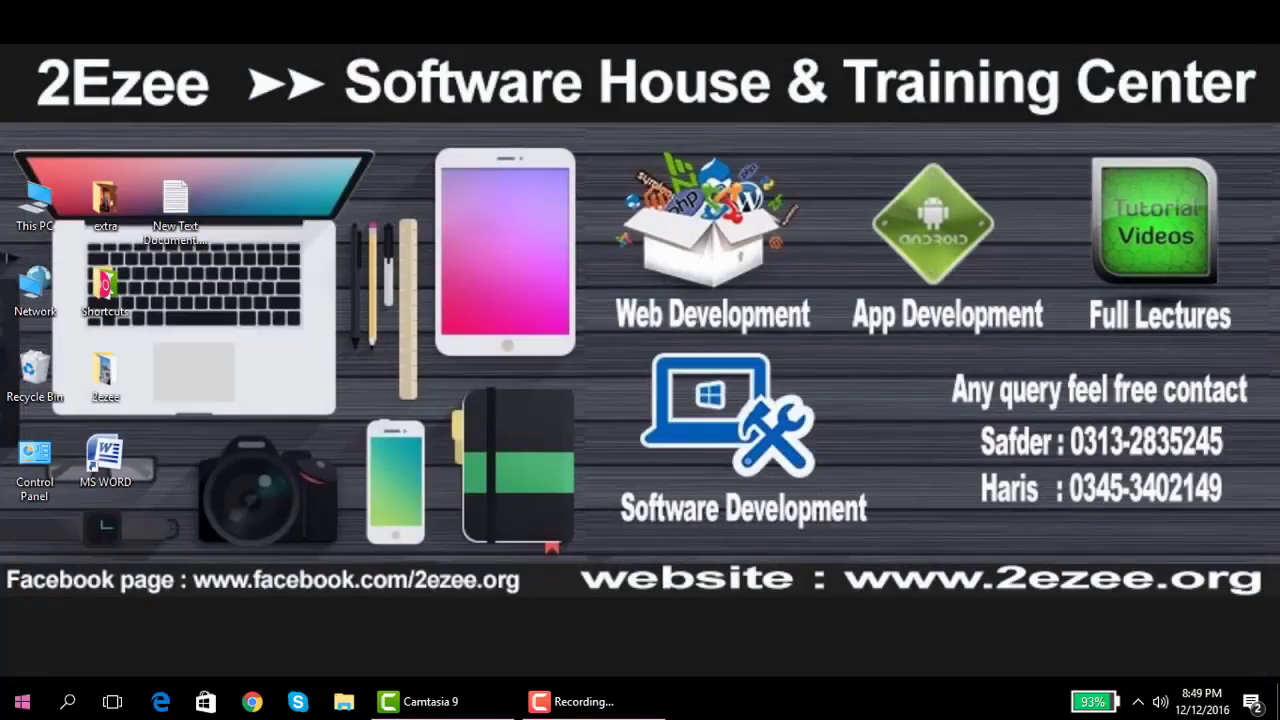
click(22, 701)
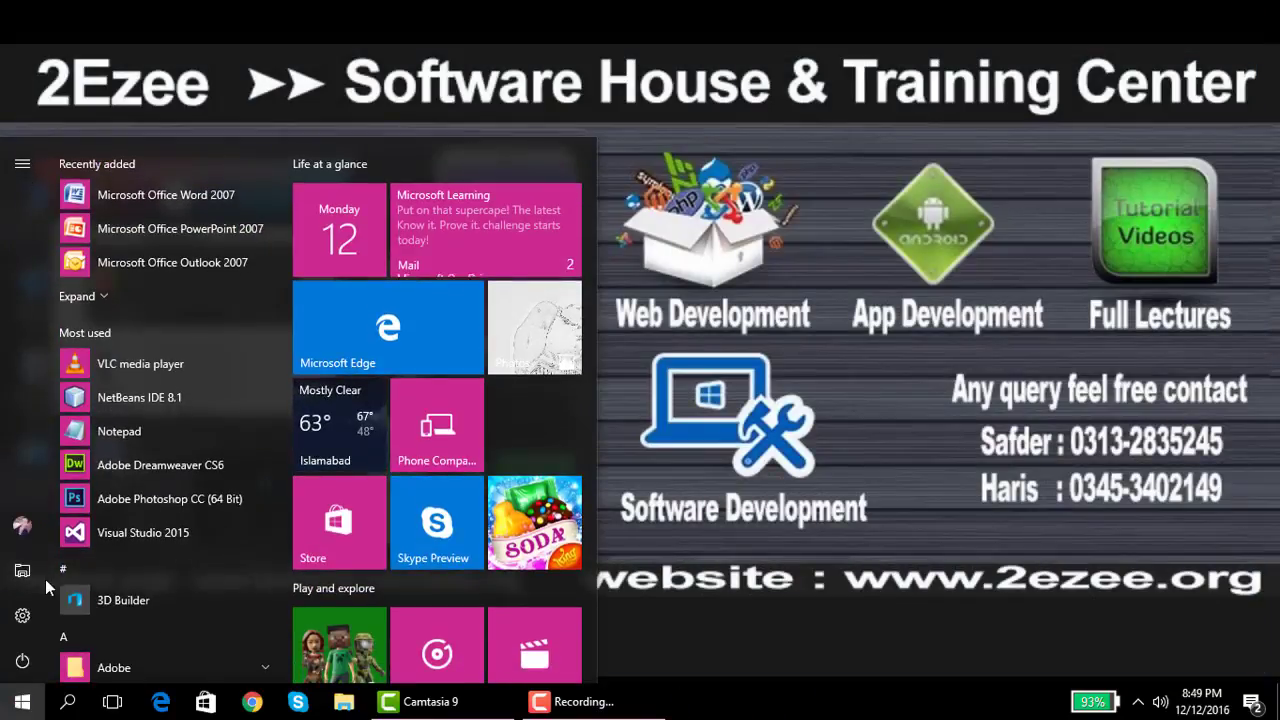
click(187, 202)
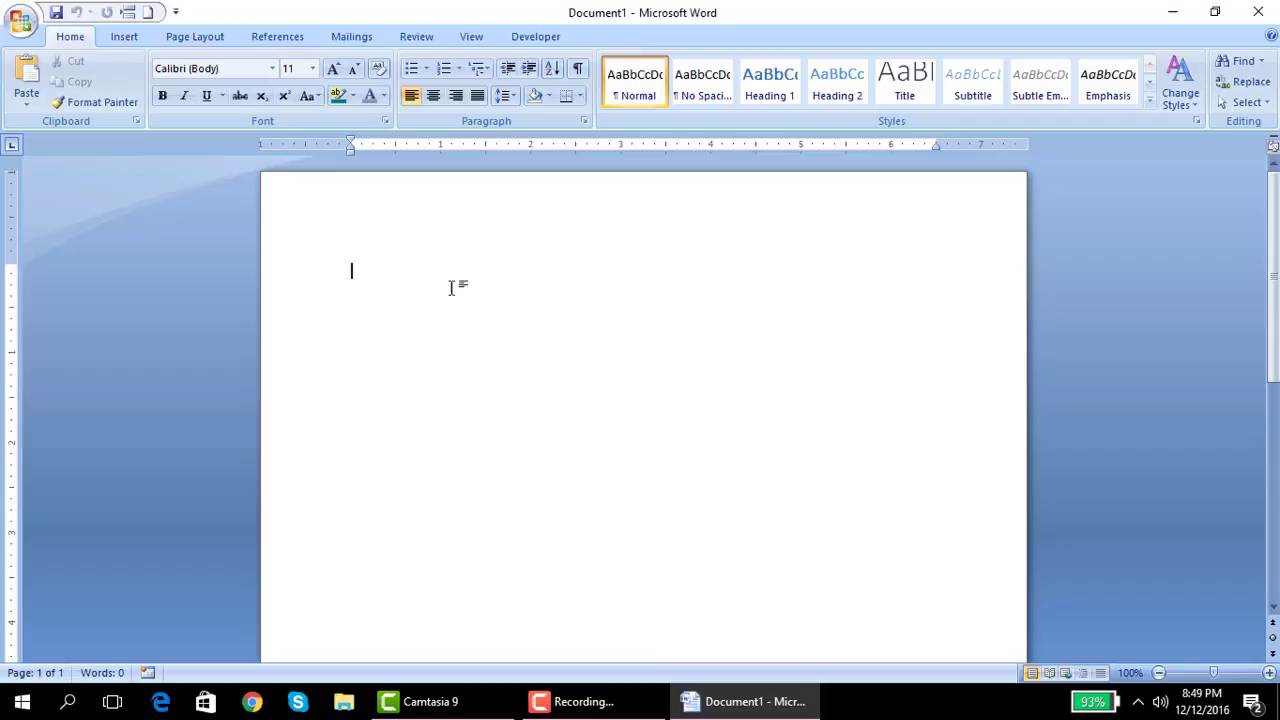
scroll(590, 495, down, 1)
scroll(590, 495, up, 1)
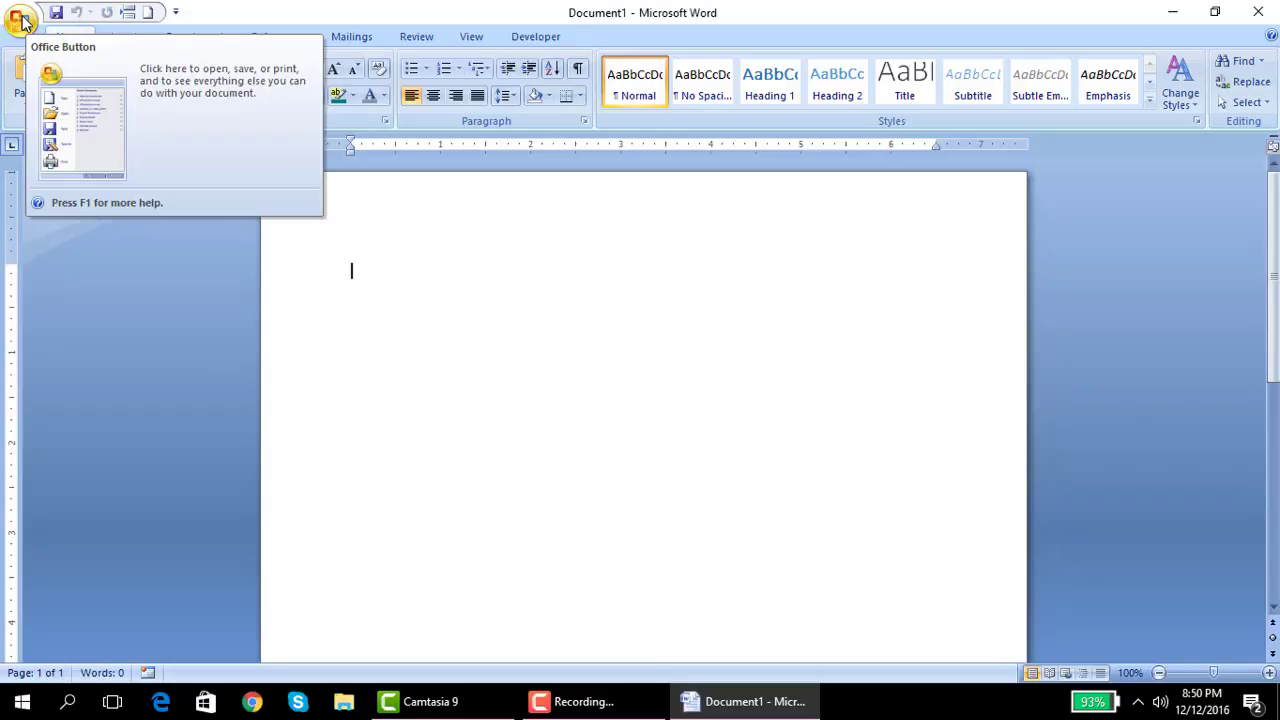
click(22, 20)
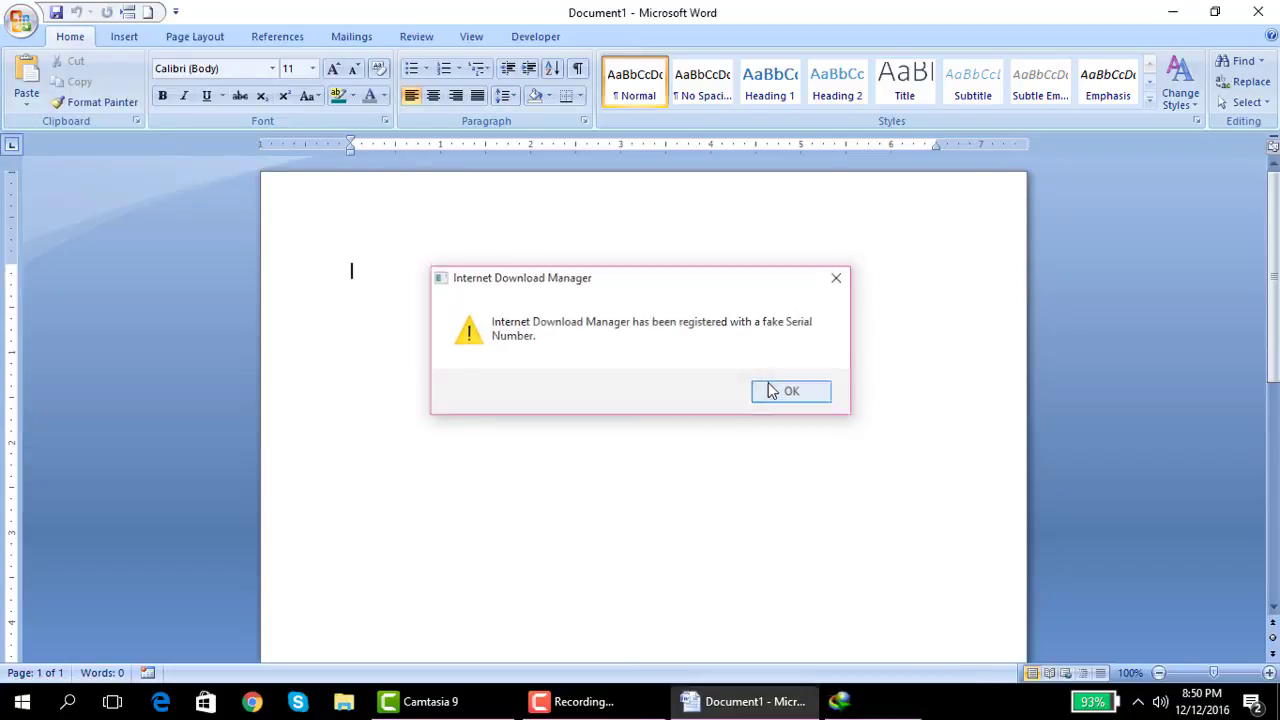
click(768, 388)
click(22, 20)
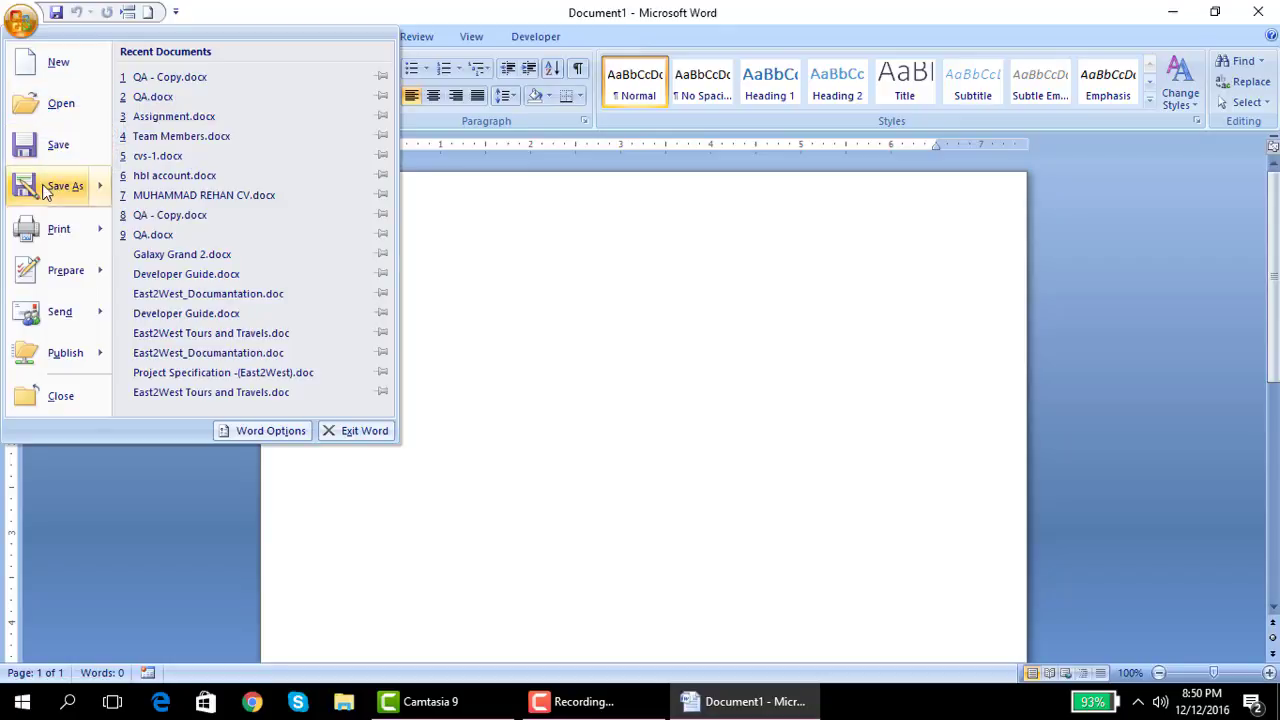
mouse_move(45, 188)
mouse_move(47, 226)
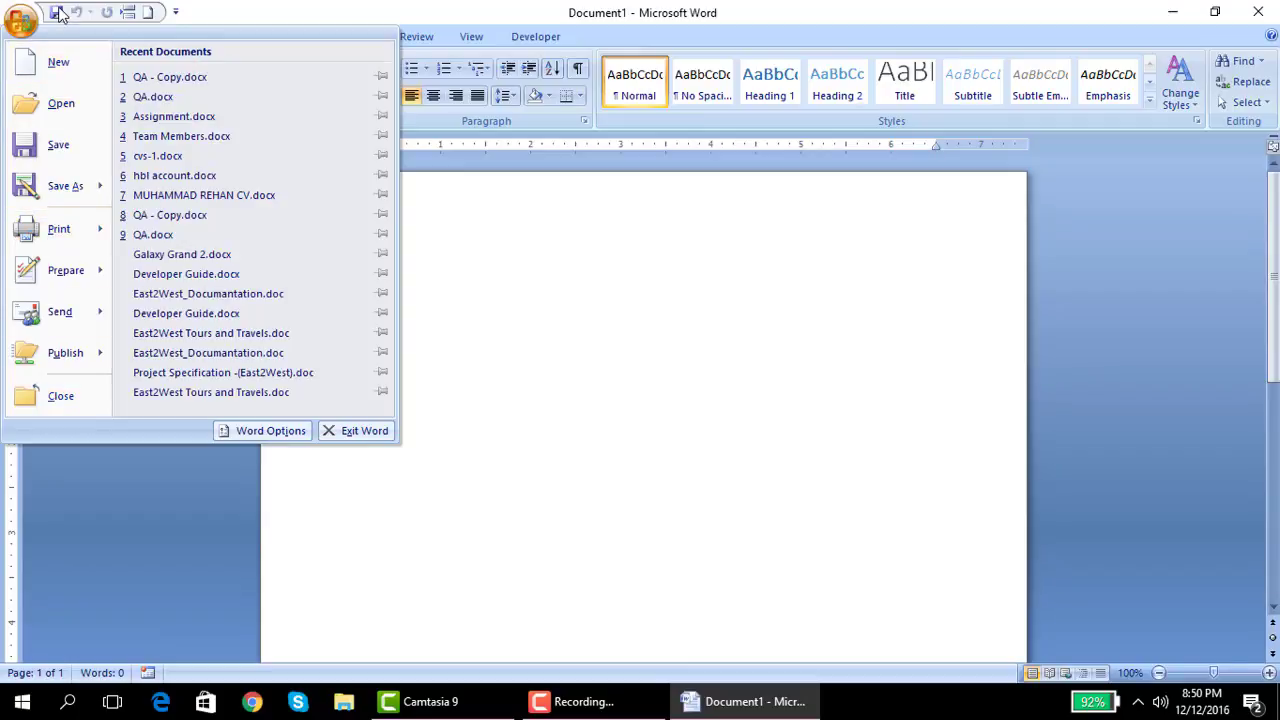
click(274, 8)
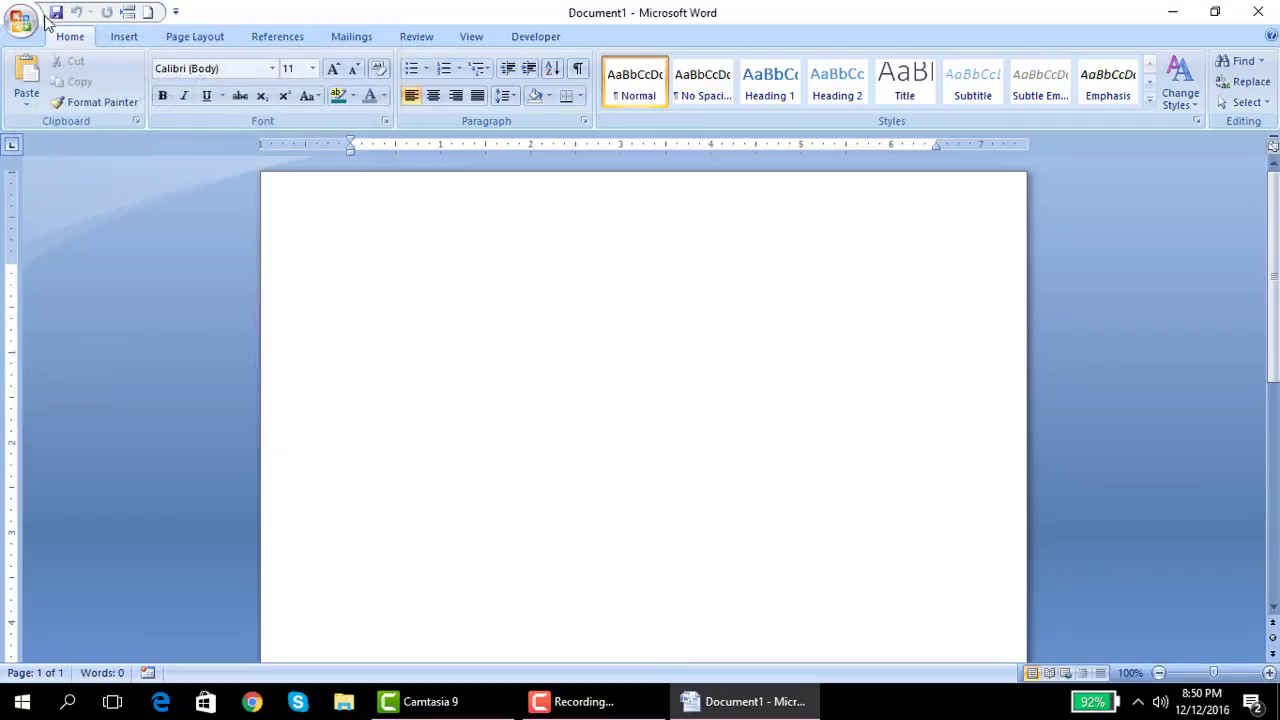
Open the Quick Access Toolbar customization settings and close them unchanged.
click(175, 14)
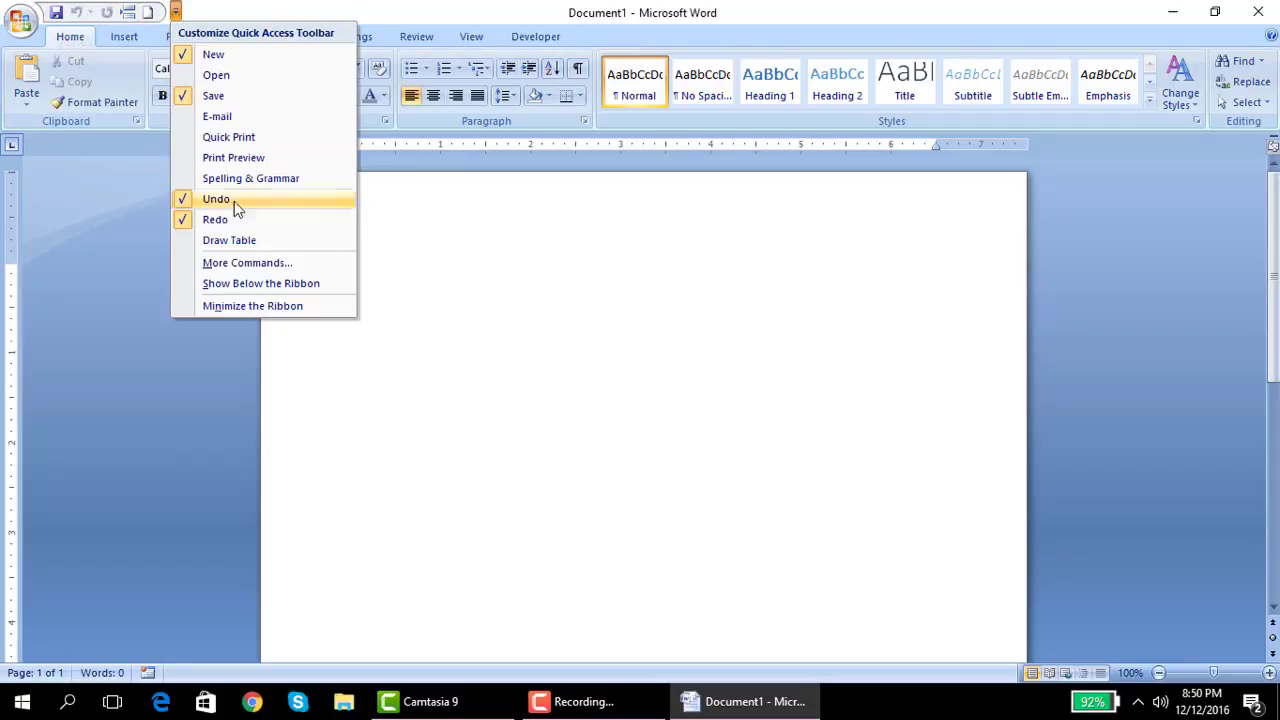
click(292, 268)
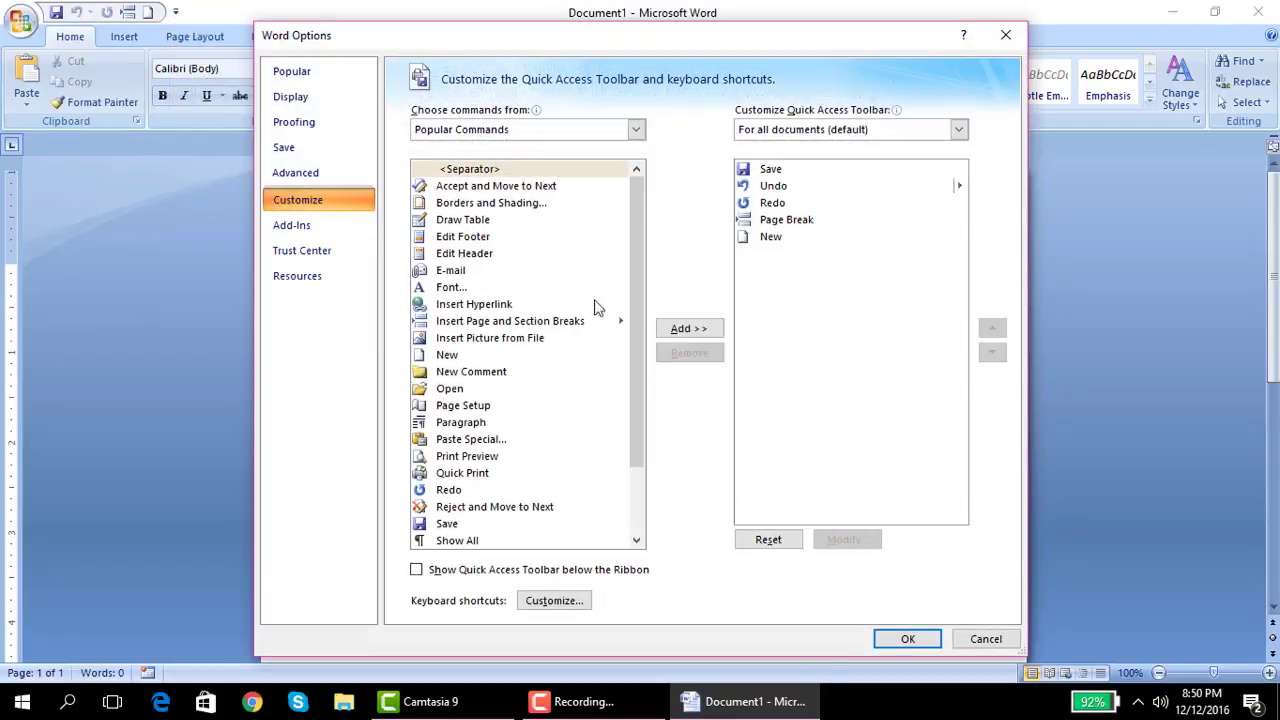
click(985, 639)
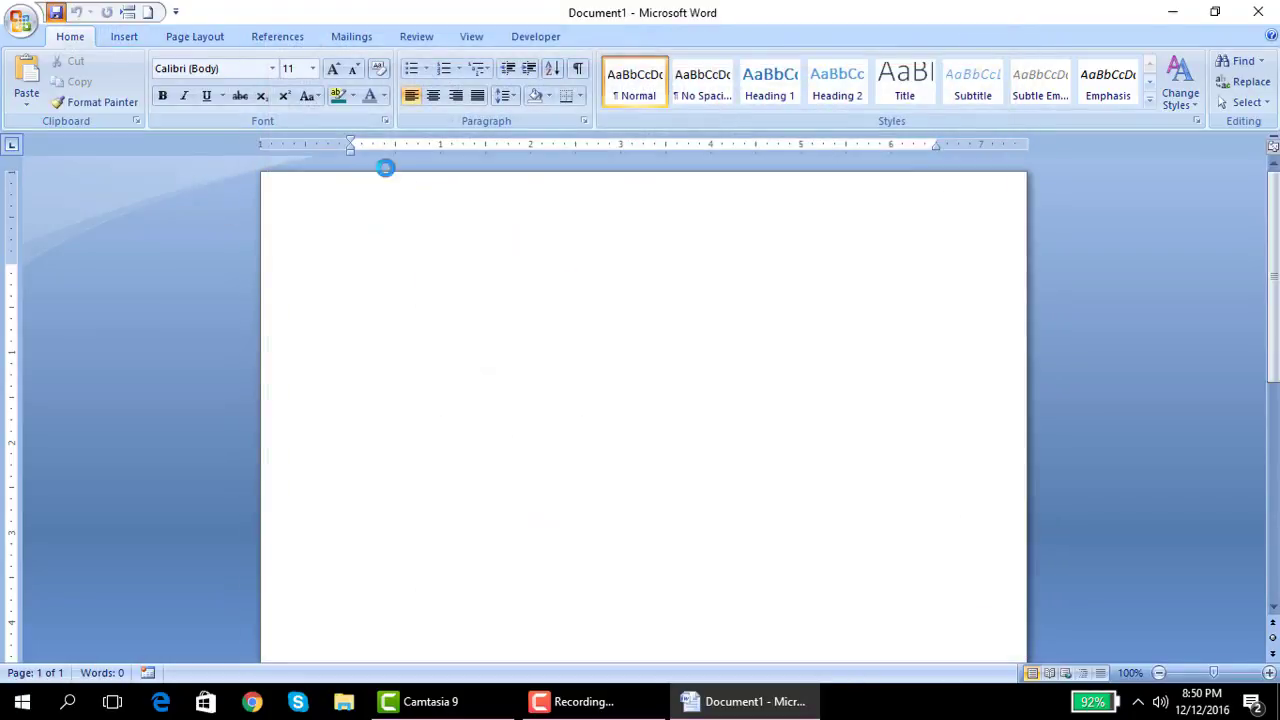
Start saving the document via Ctrl+S and the Office menu, cancelling each time.
key(ctrl+s)
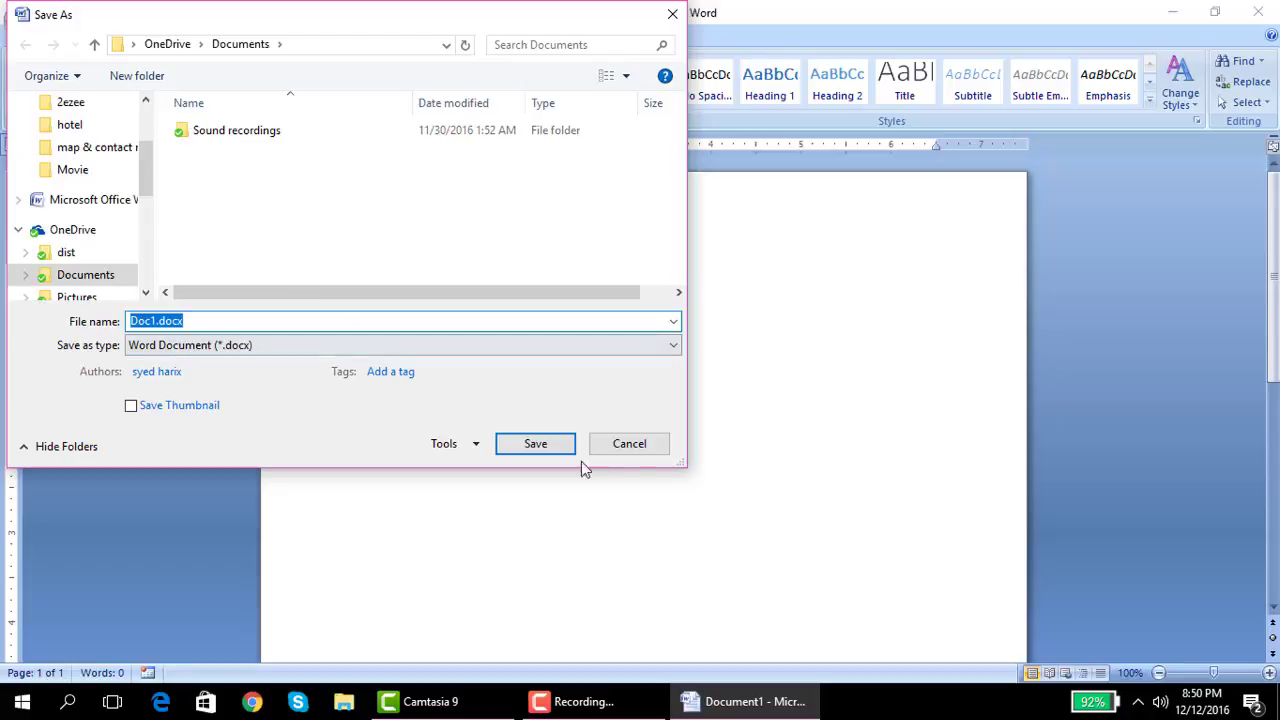
click(640, 446)
click(22, 20)
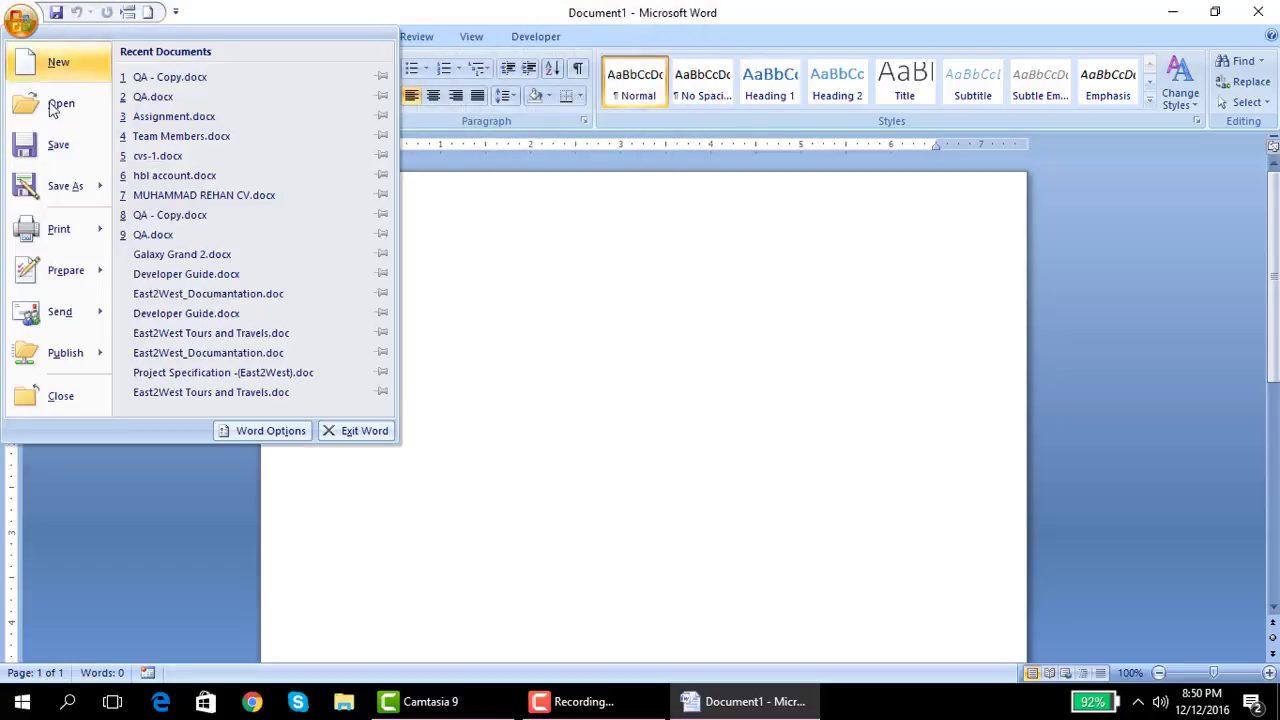
click(79, 141)
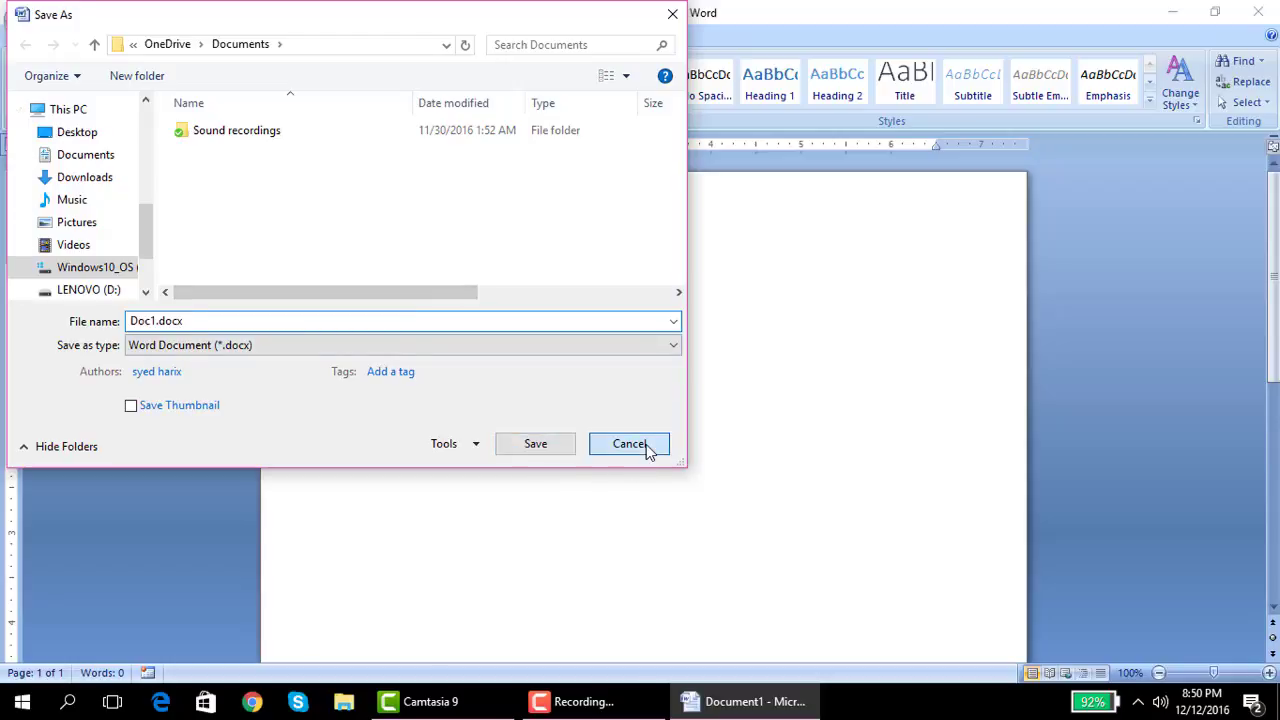
click(640, 444)
click(22, 20)
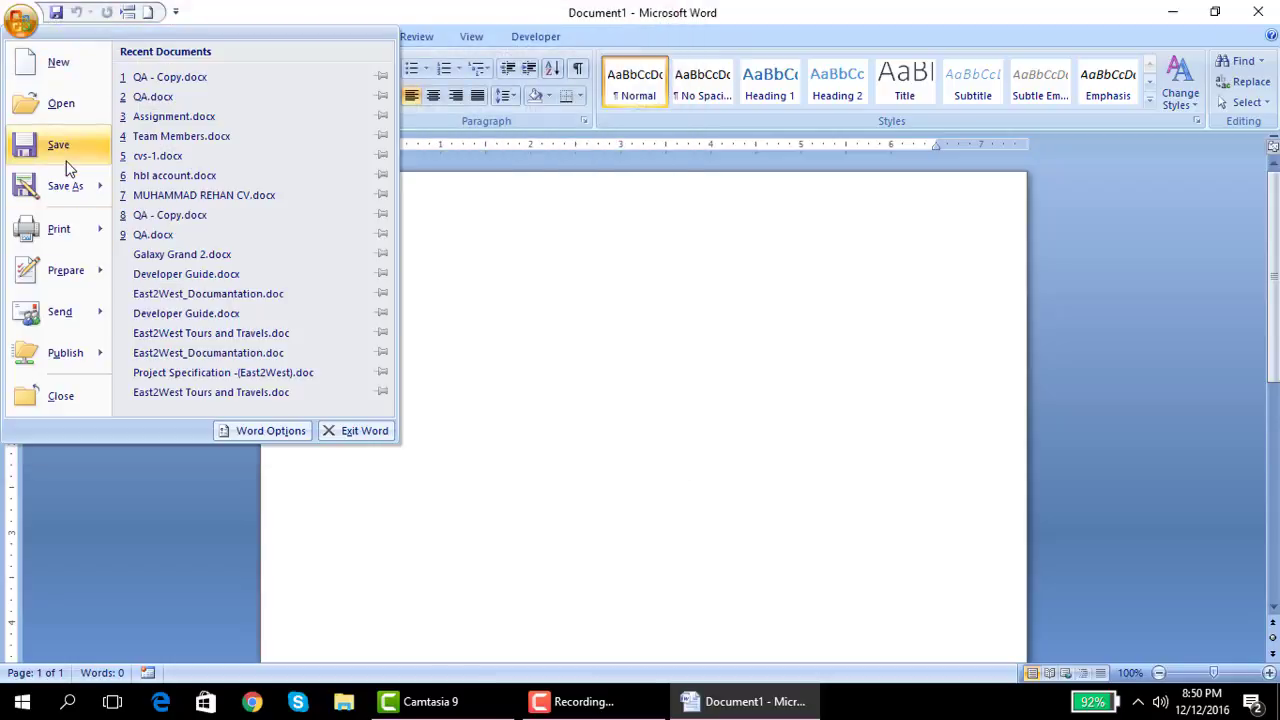
click(56, 18)
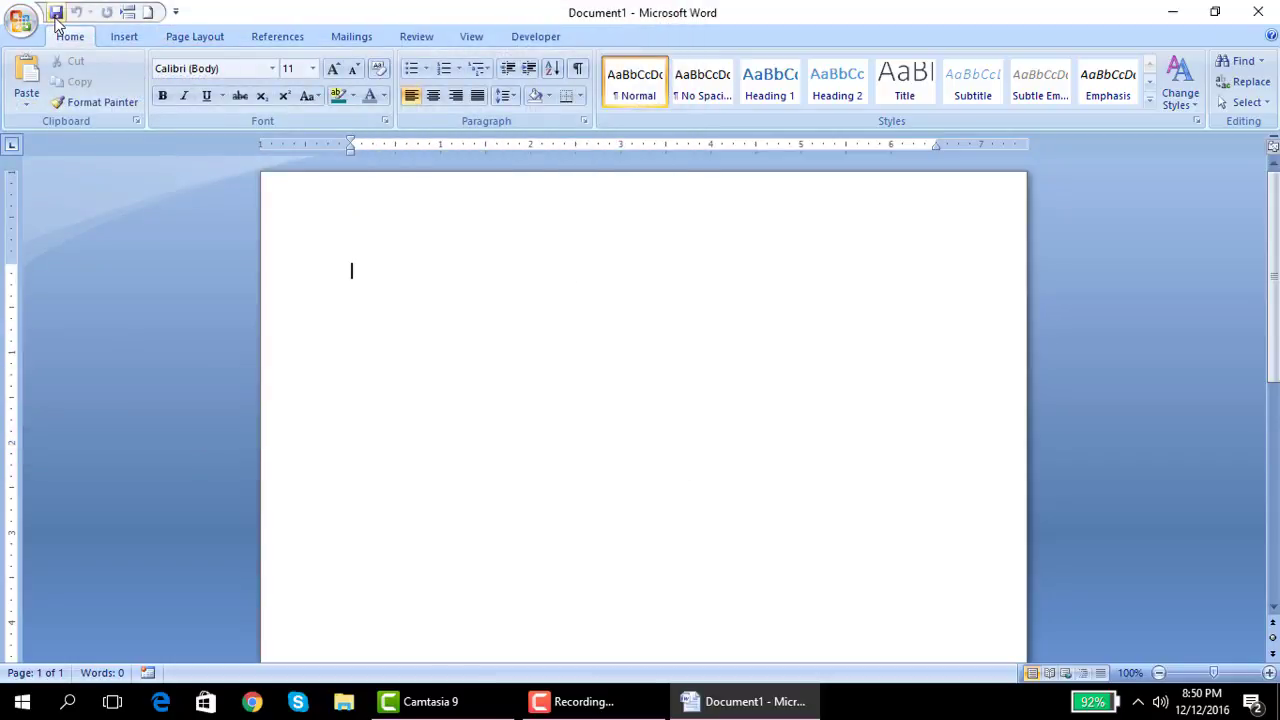
Add the Open command to the Quick Access Toolbar through More Commands.
click(175, 12)
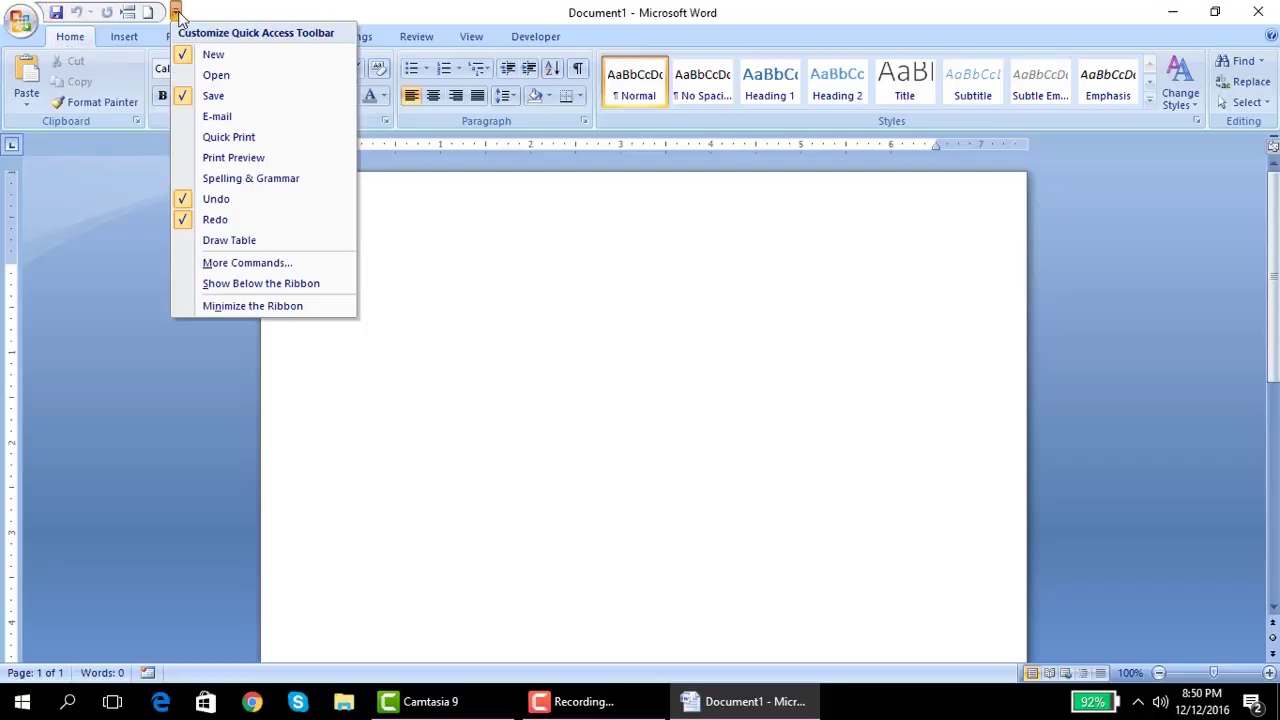
click(263, 262)
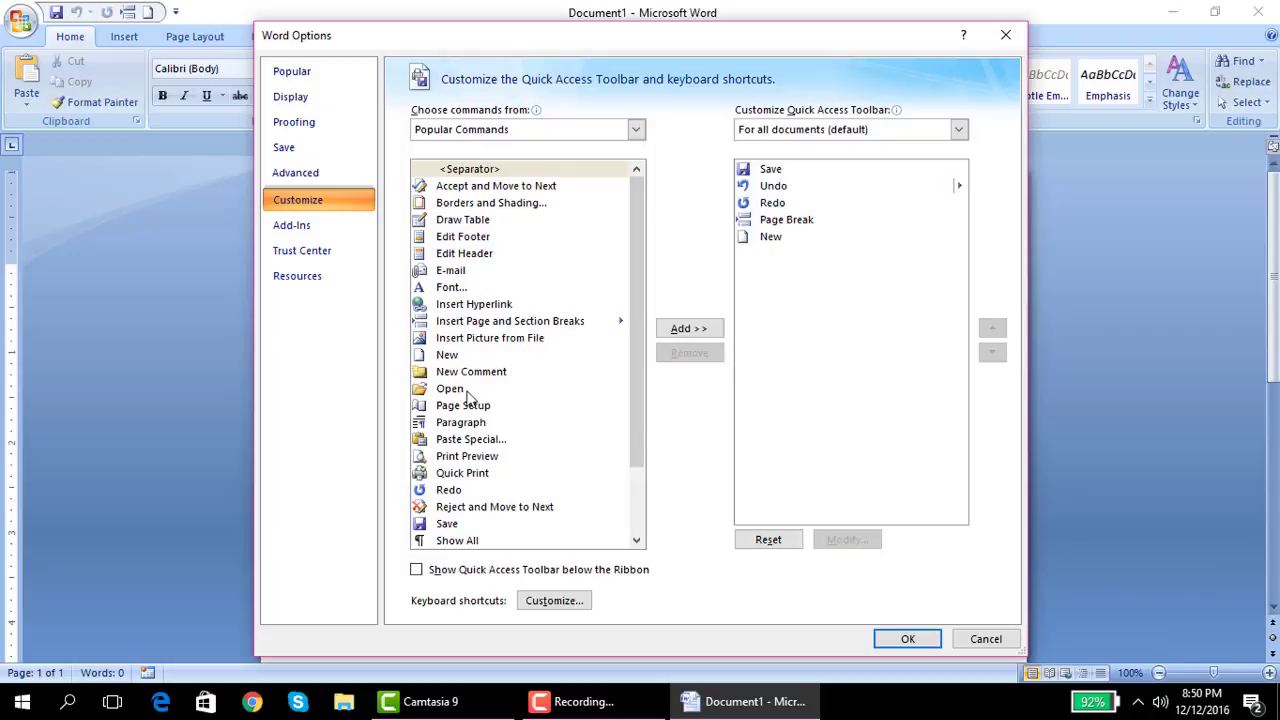
click(467, 392)
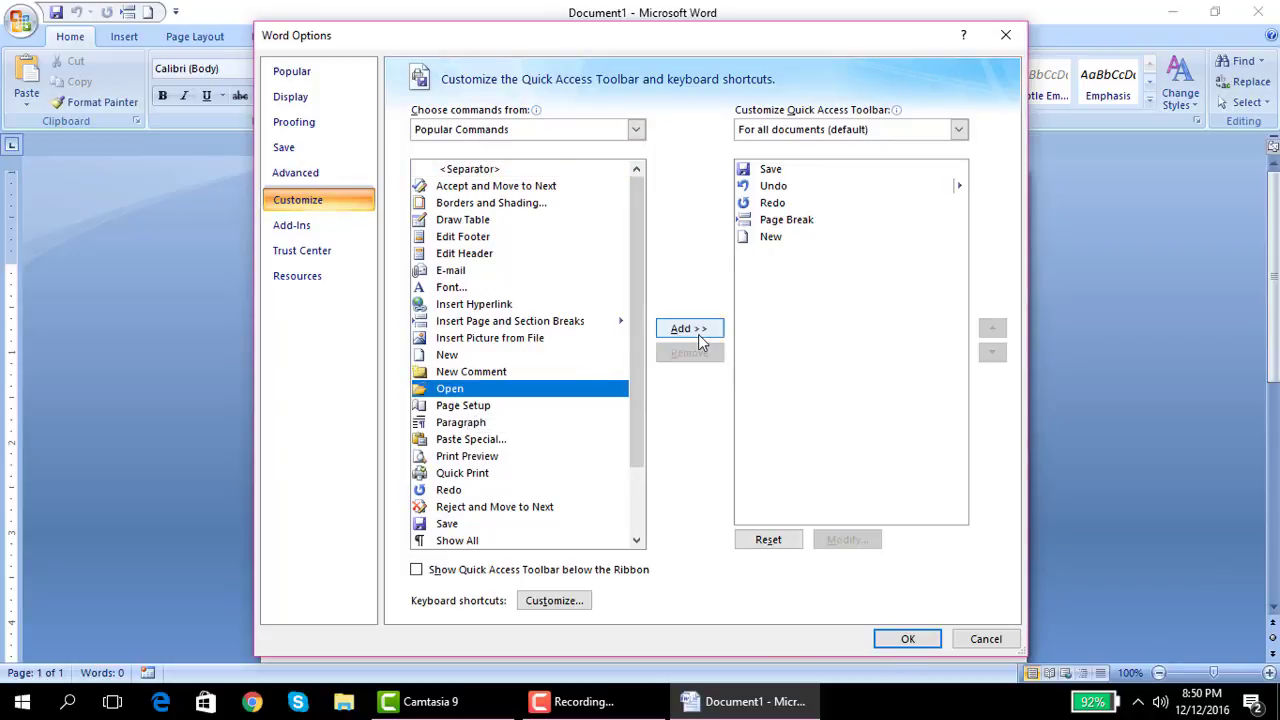
click(698, 334)
click(907, 638)
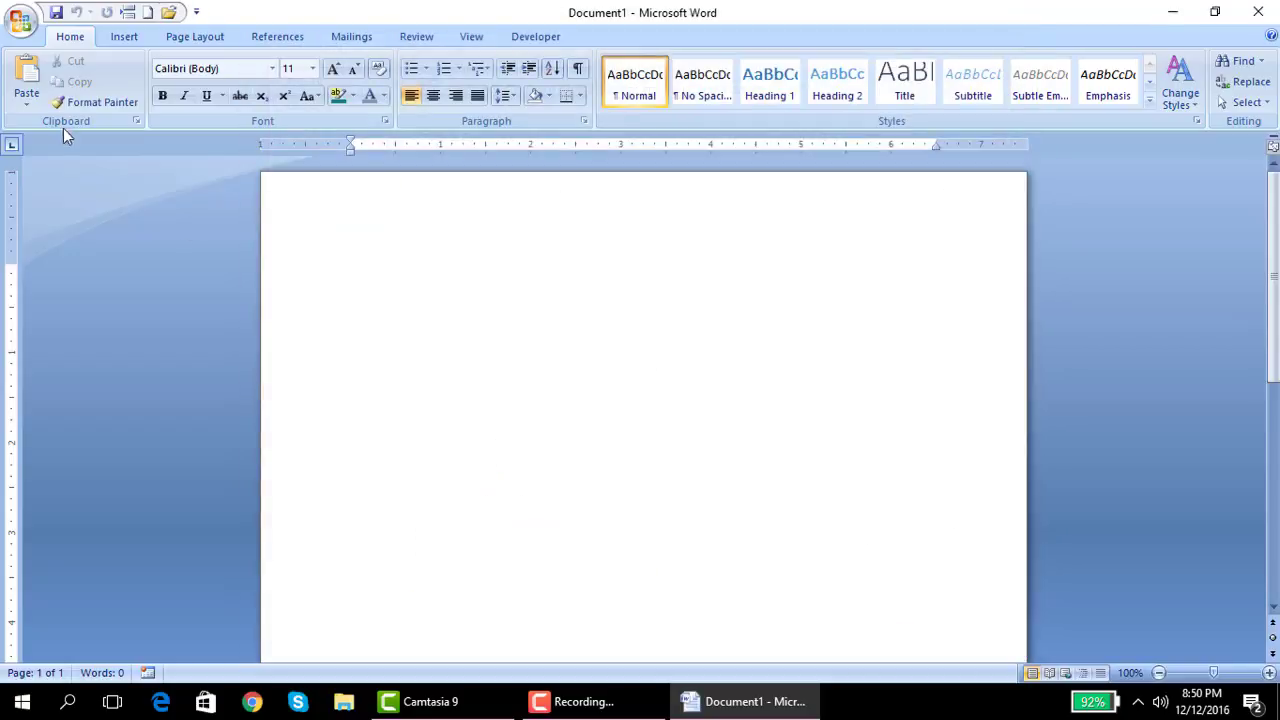
click(172, 15)
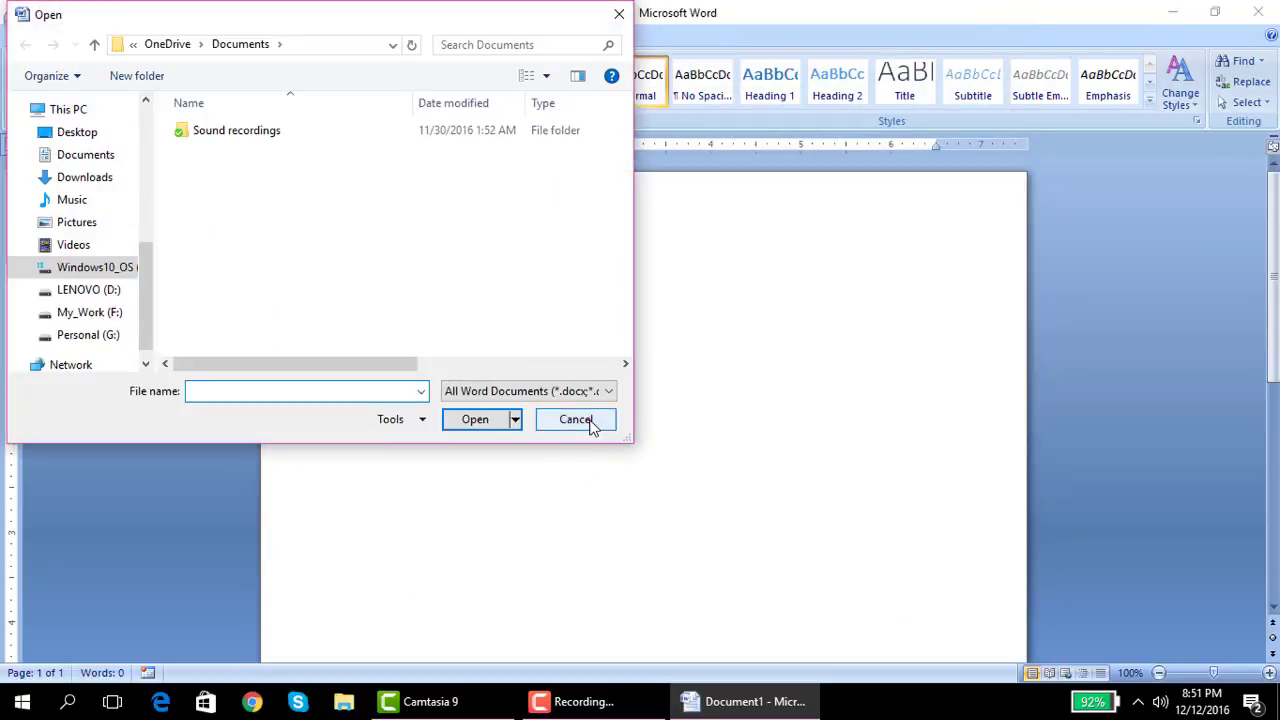
click(589, 424)
click(30, 30)
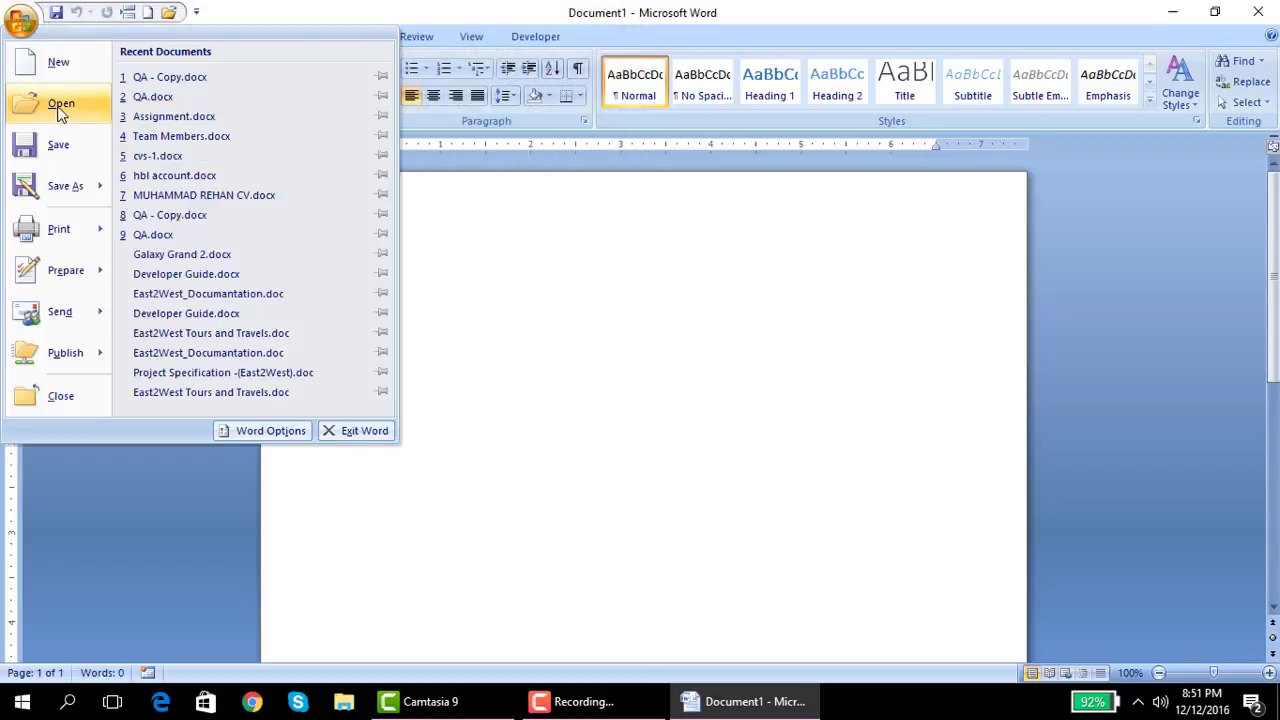
click(60, 105)
click(576, 420)
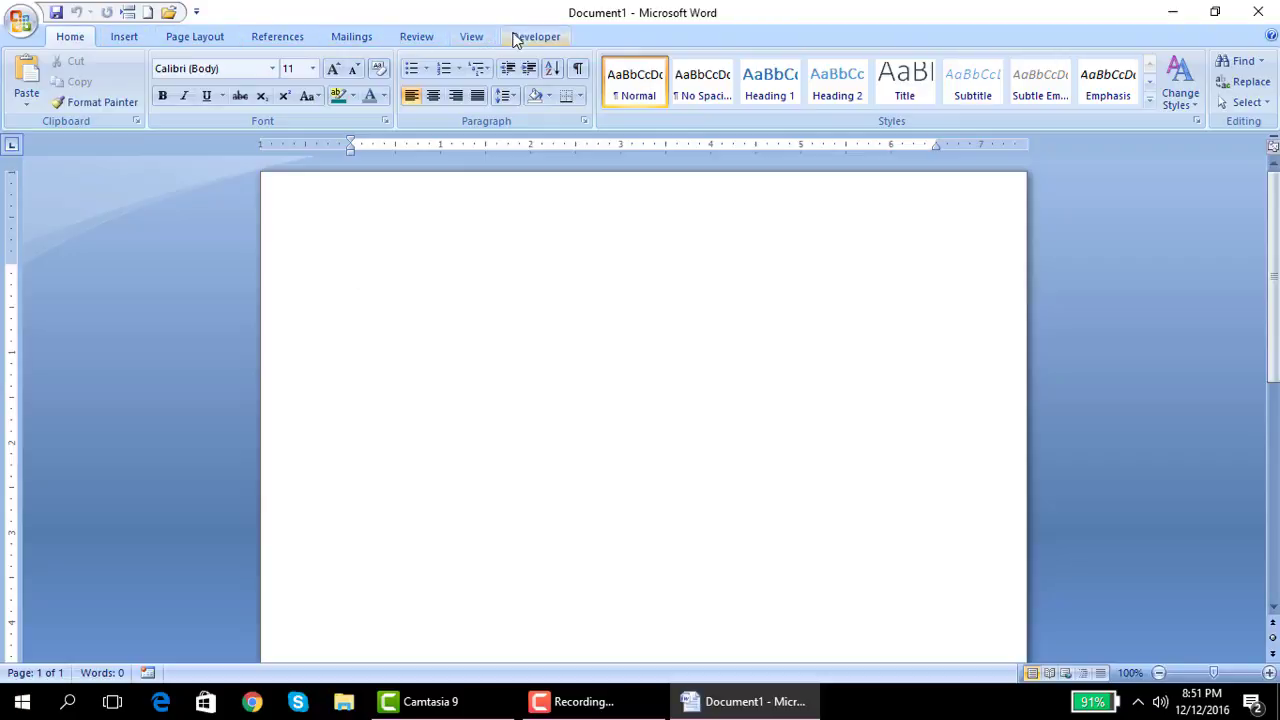
Browse the Insert, Page Layout, References, Mailings, Review, View and Developer tabs, ending on Home.
click(139, 40)
click(185, 38)
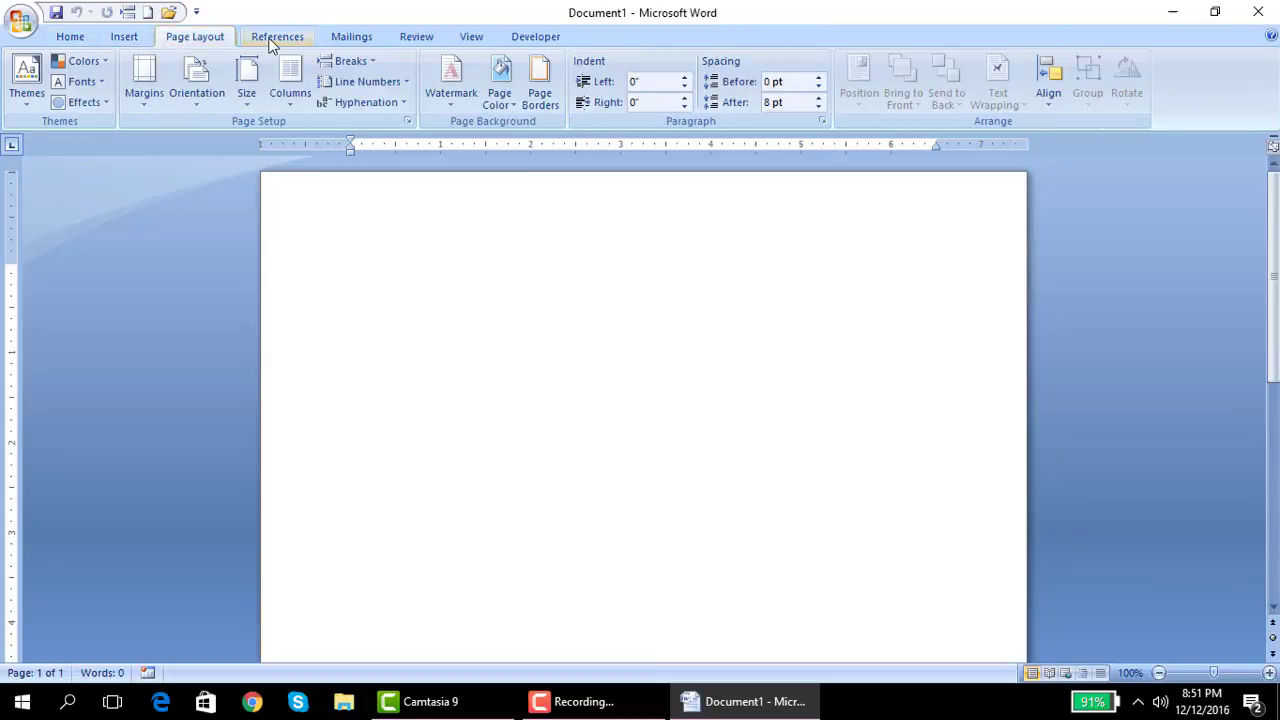
click(274, 38)
click(345, 38)
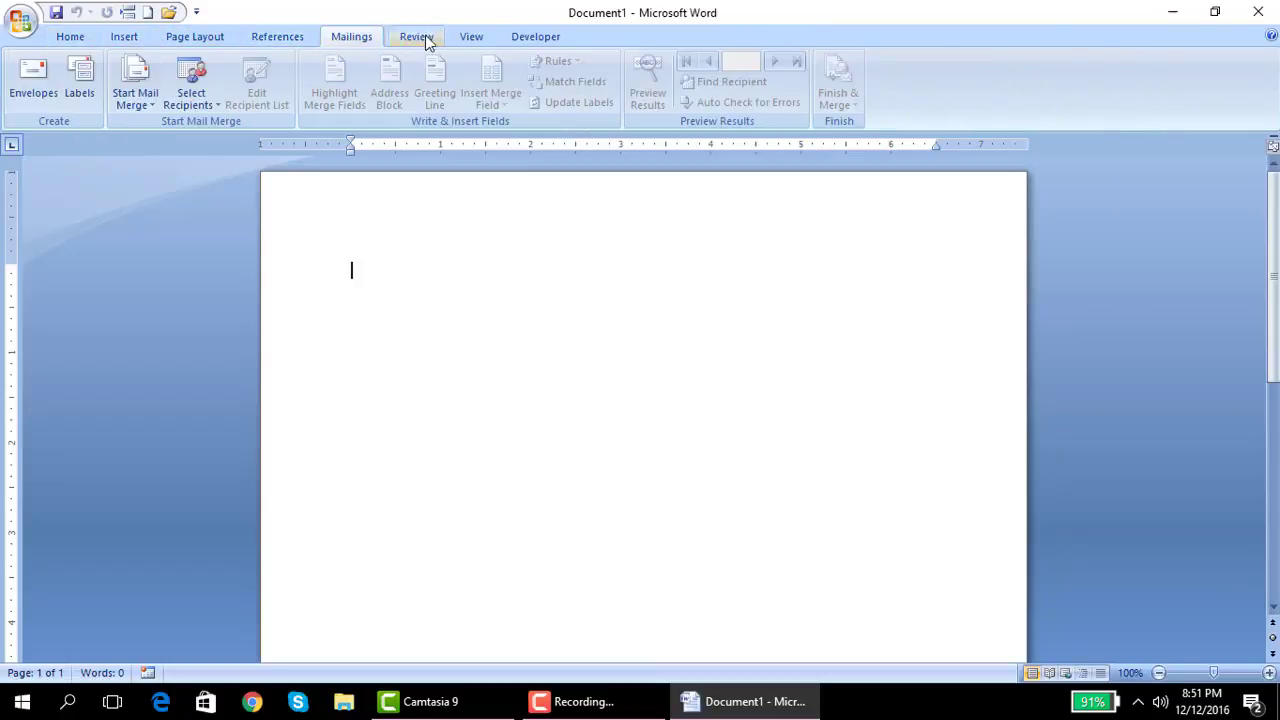
click(418, 38)
click(471, 37)
click(534, 36)
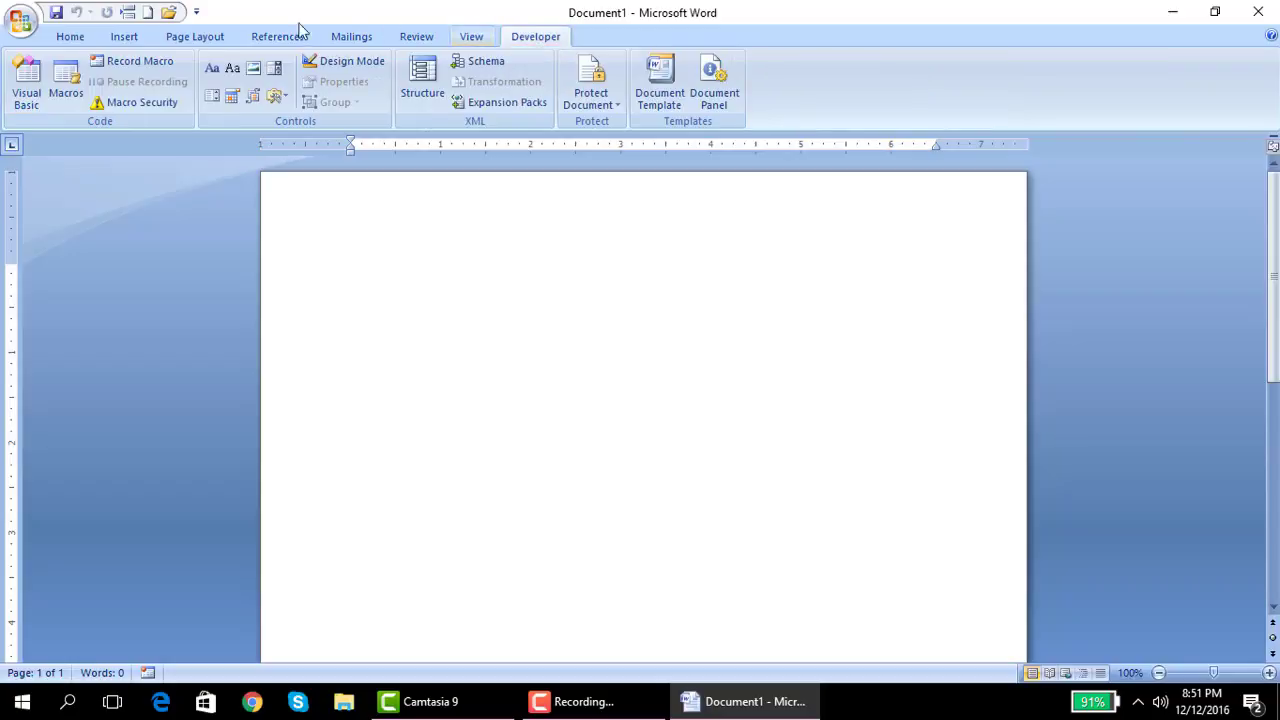
click(75, 43)
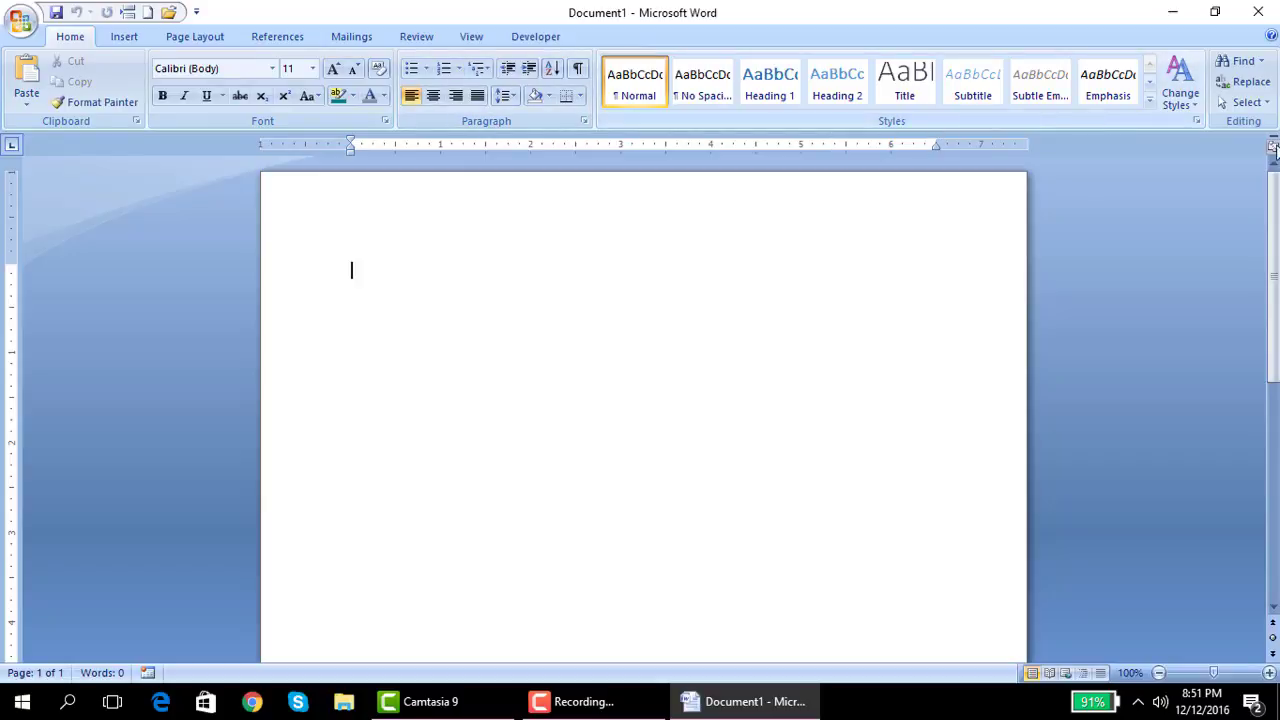
click(126, 38)
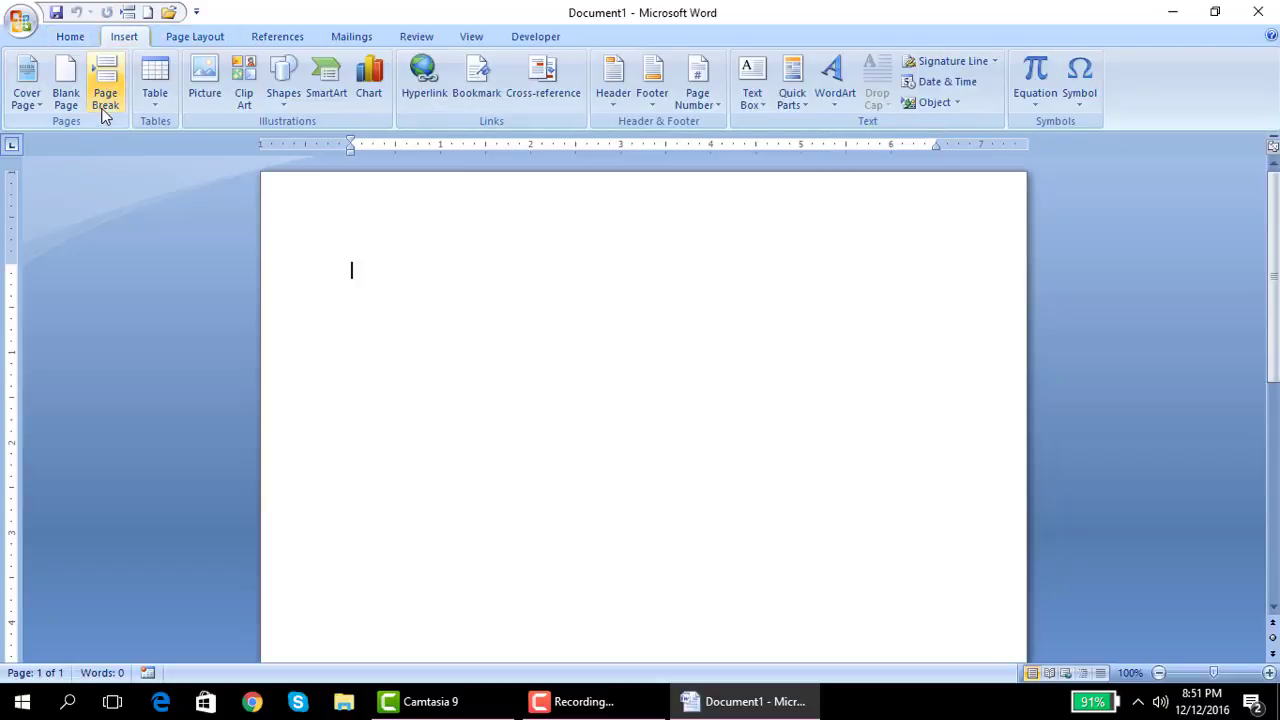
click(66, 37)
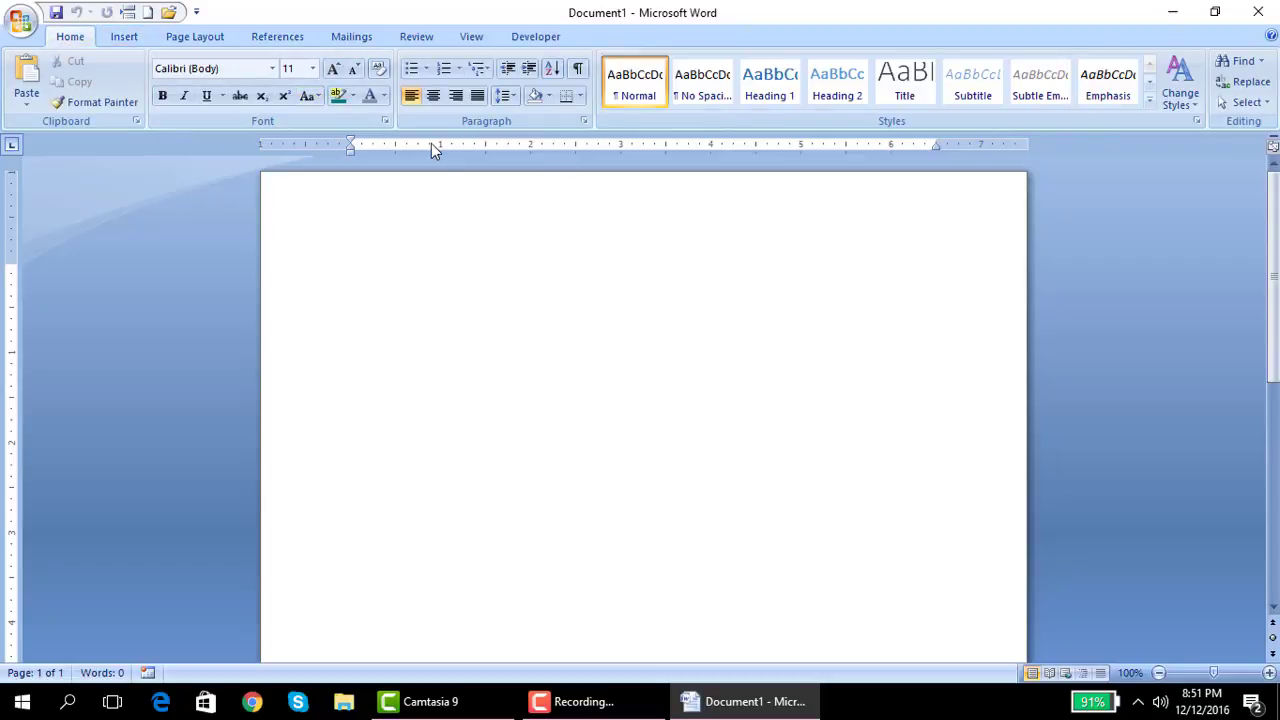
scroll(712, 270, down, 1)
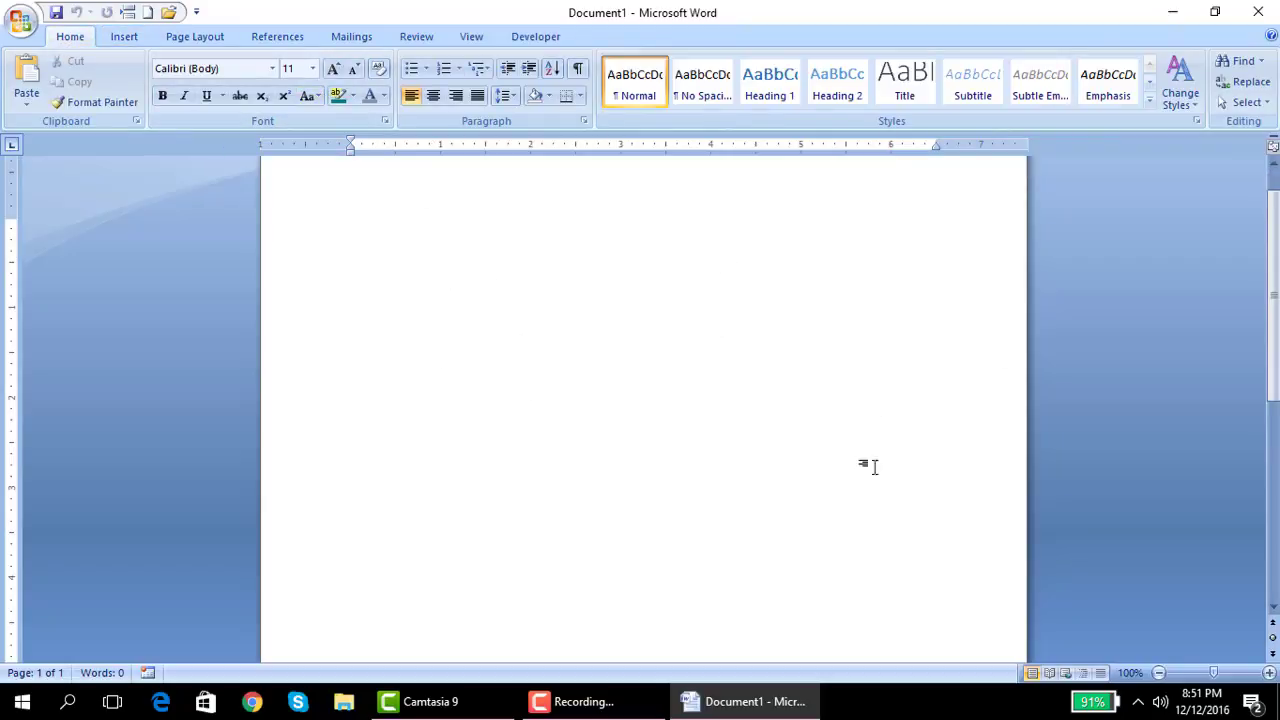
scroll(918, 394, up, 1)
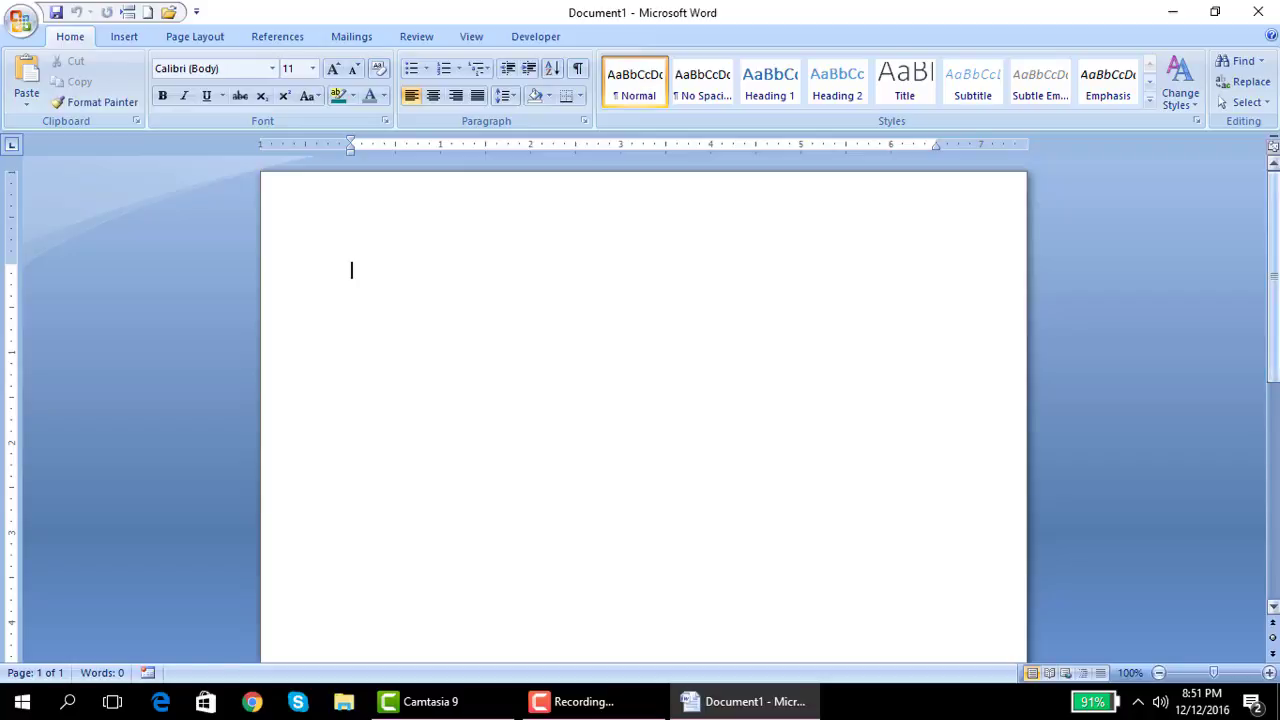
scroll(918, 394, down, 2)
scroll(643, 400, down, 2)
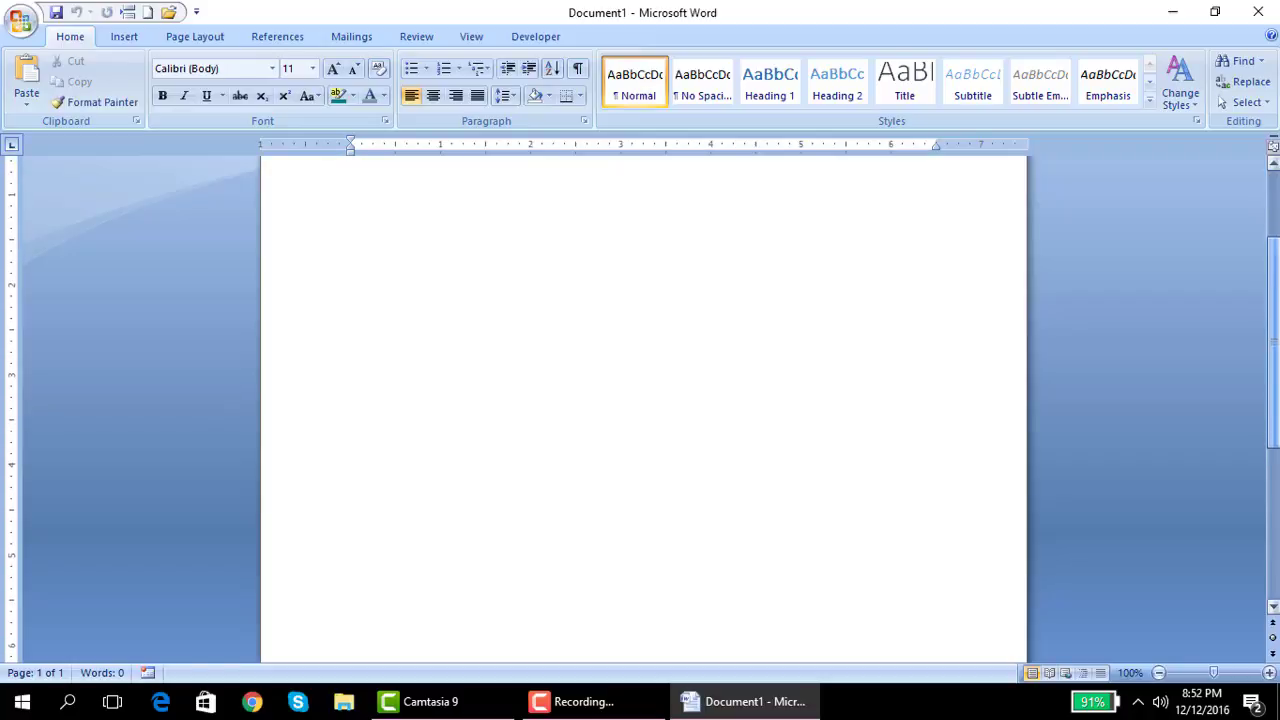
scroll(1277, 320, down, 2)
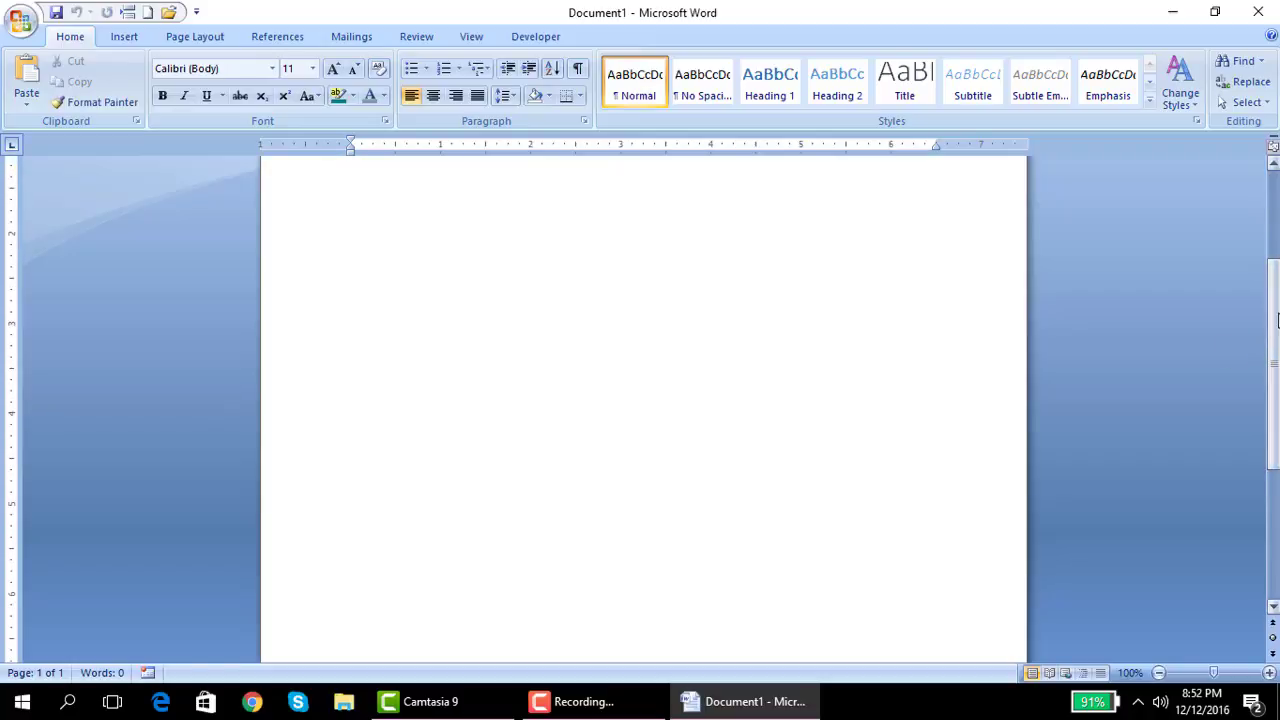
mouse_move(1277, 320)
mouse_down()
mouse_move(1275, 402)
mouse_move(1276, 328)
mouse_up()
scroll(589, 410, up, 3)
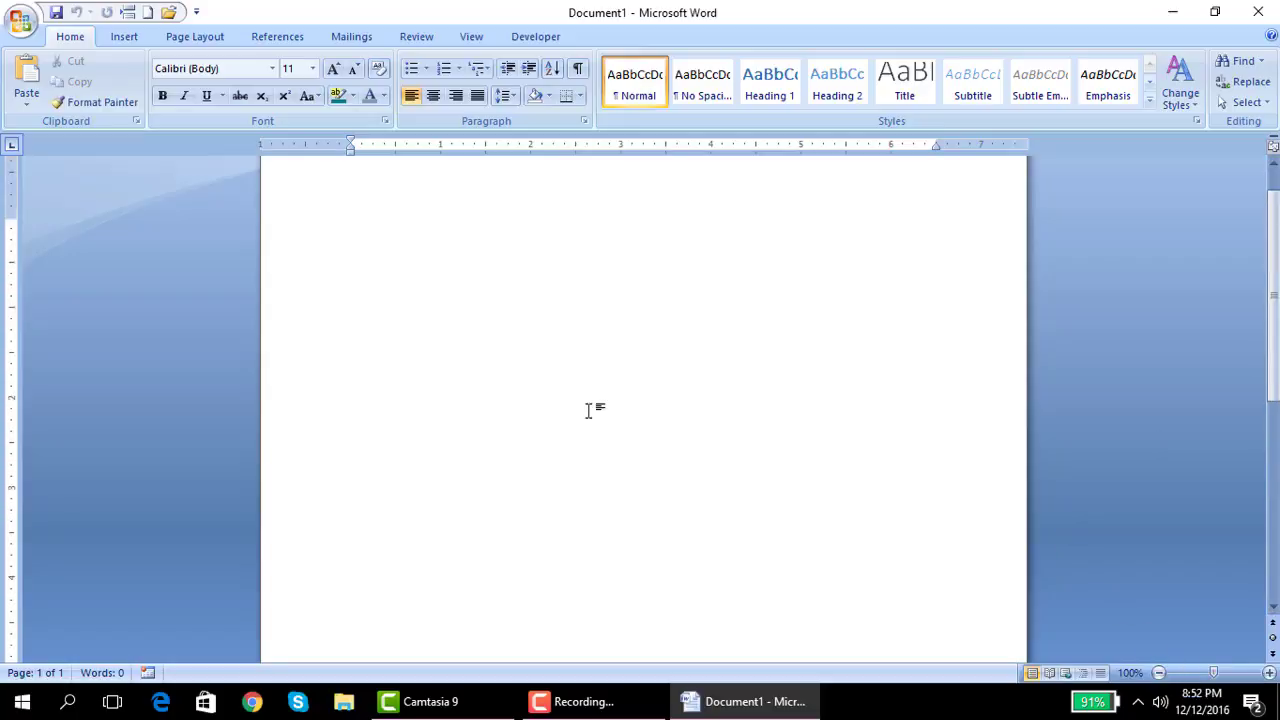
click(1159, 673)
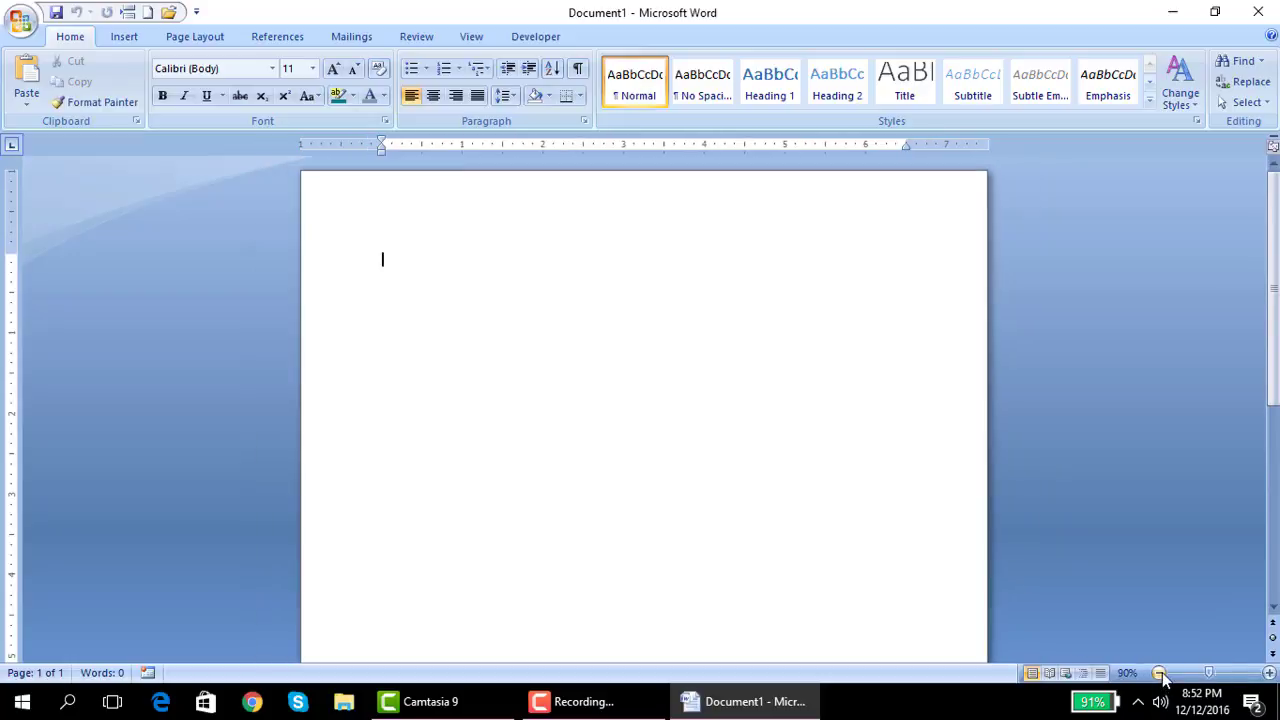
click(1159, 673)
click(1269, 673)
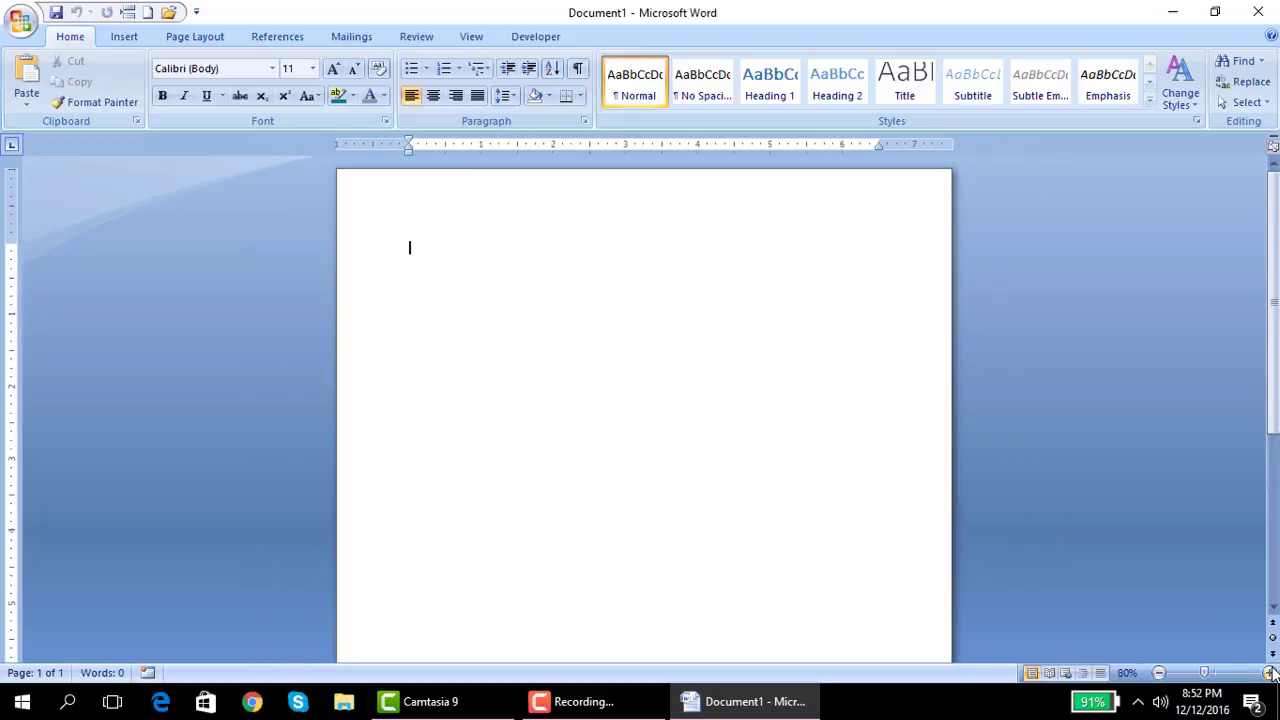
click(1269, 673)
click(1269, 673)
click(1269, 673)
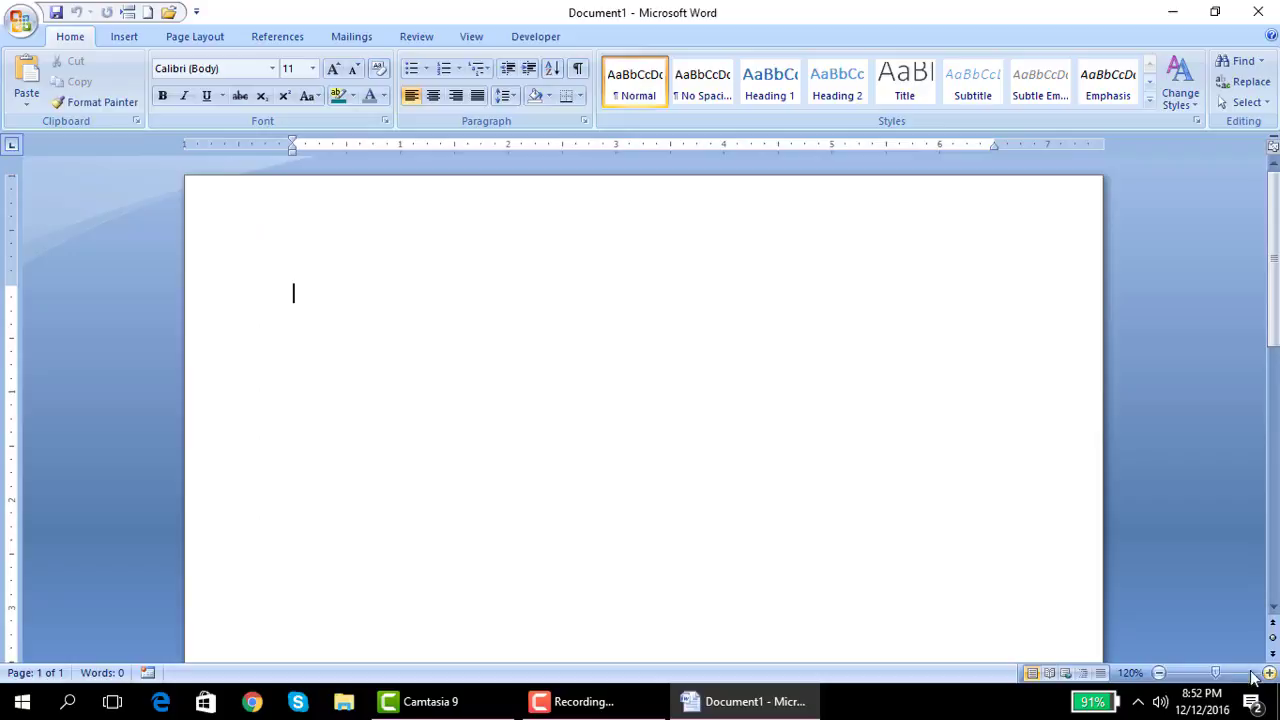
click(1159, 673)
click(1159, 673)
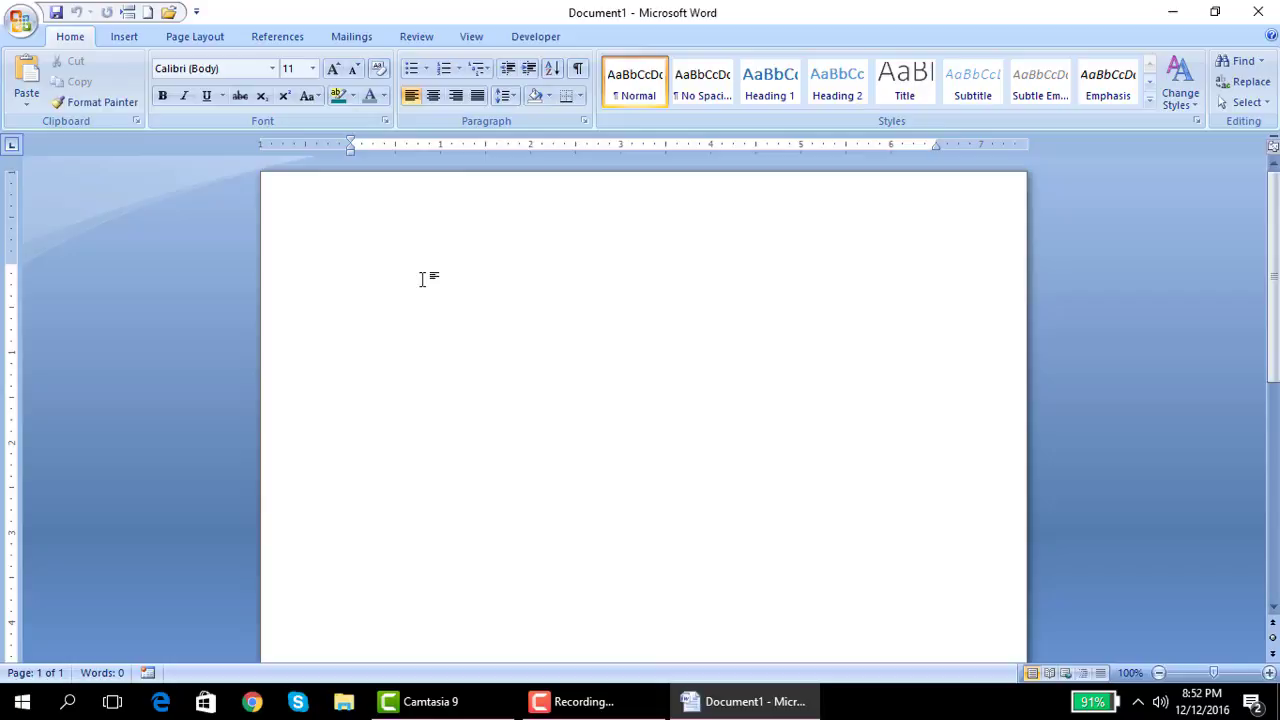
Type 'This is my f', the start of 'This is my first class'.
text(This)
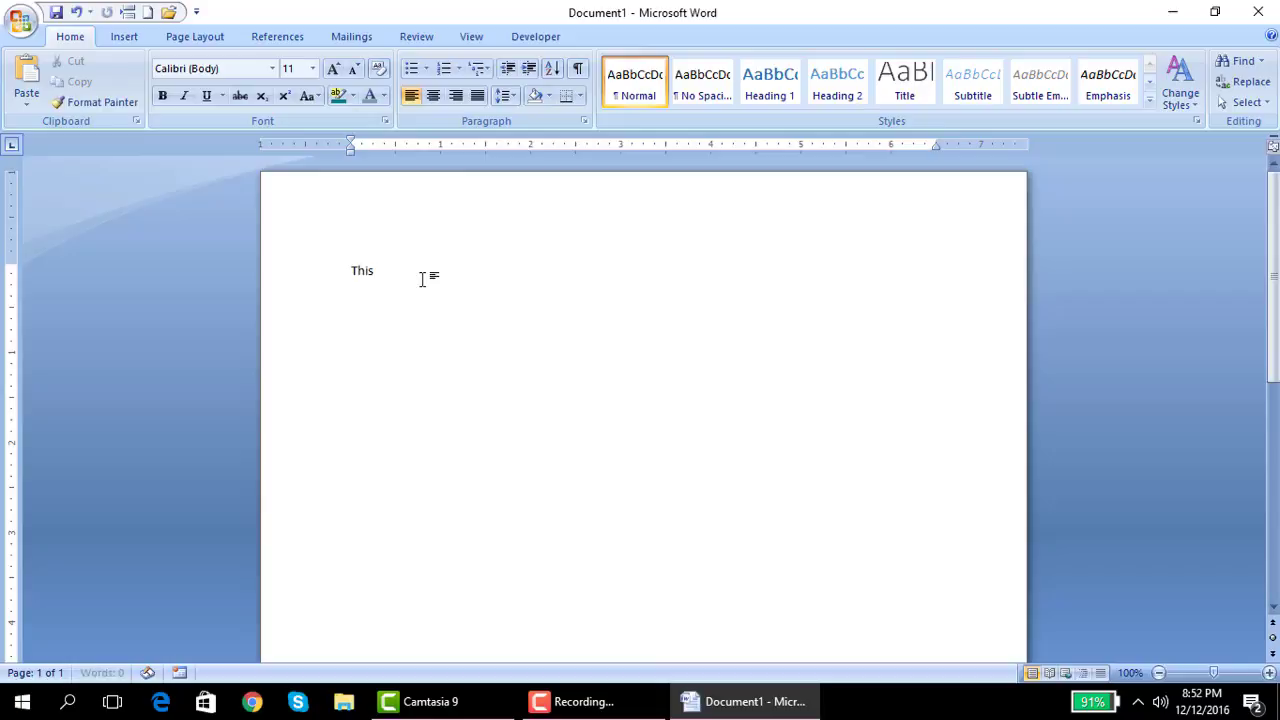
text( is my )
text(first class)
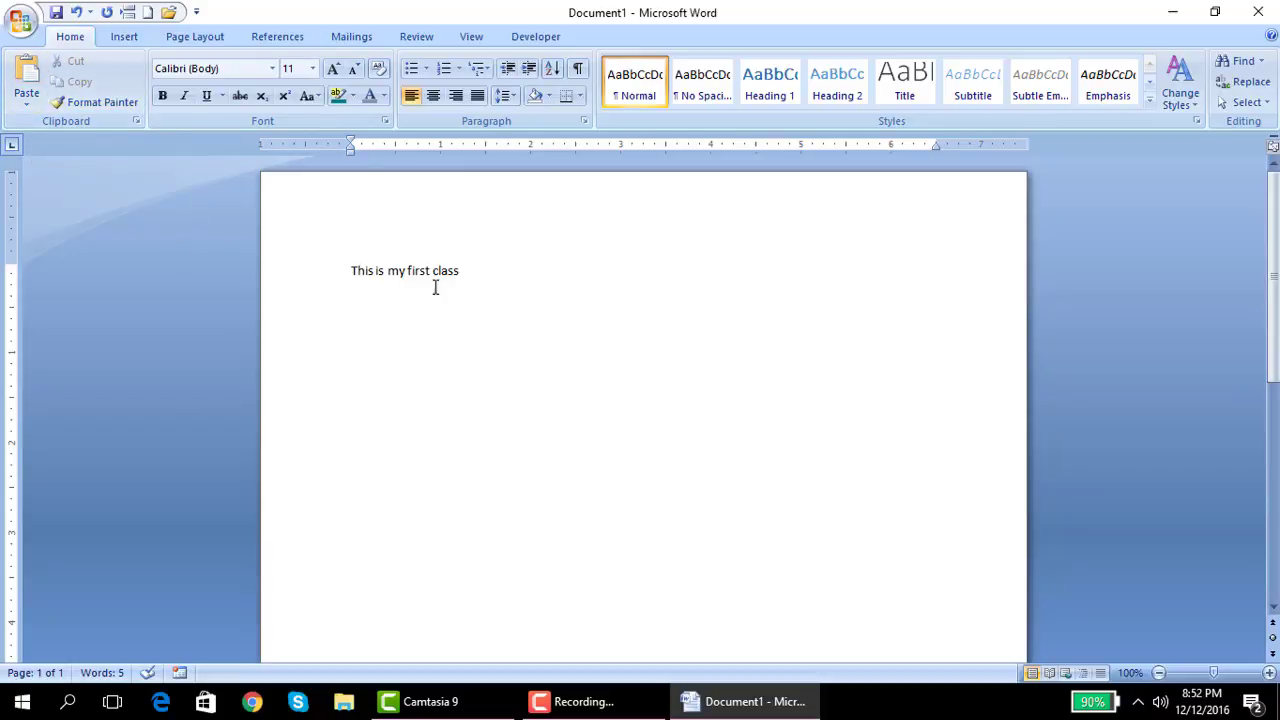
Select the whole line 'This is my first class' and copy it.
drag(485, 271, 408, 272)
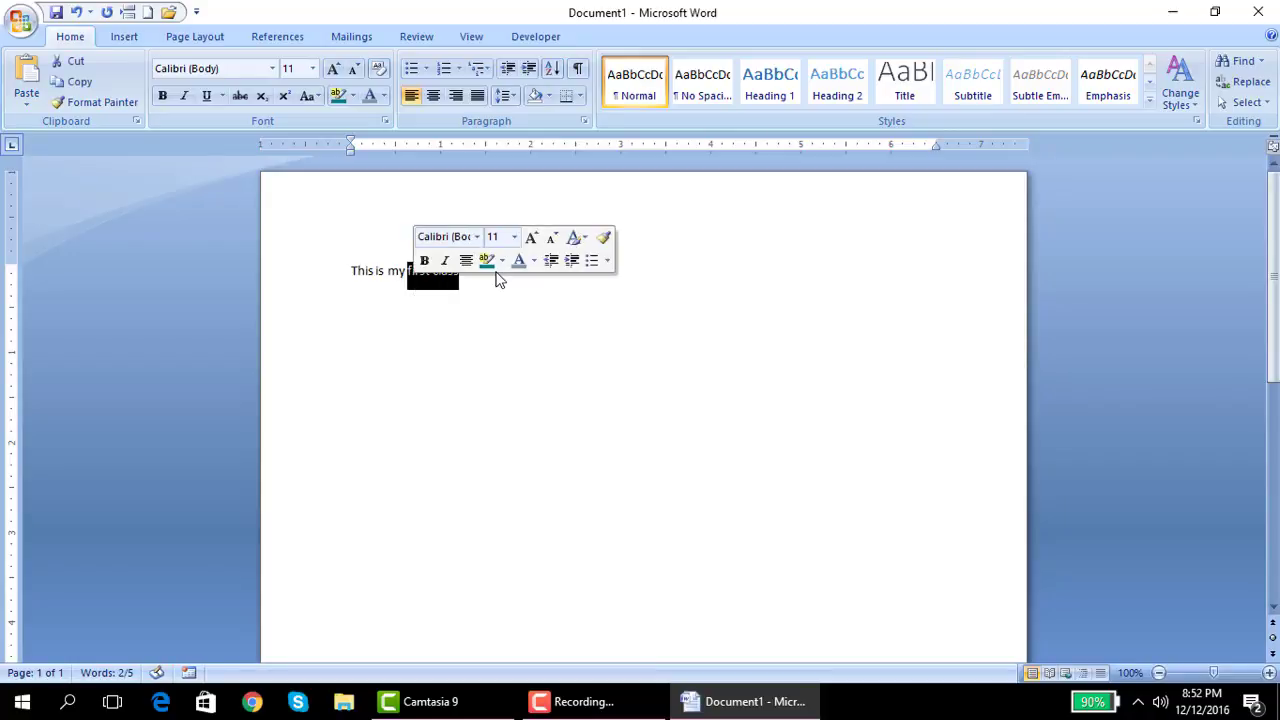
click(432, 296)
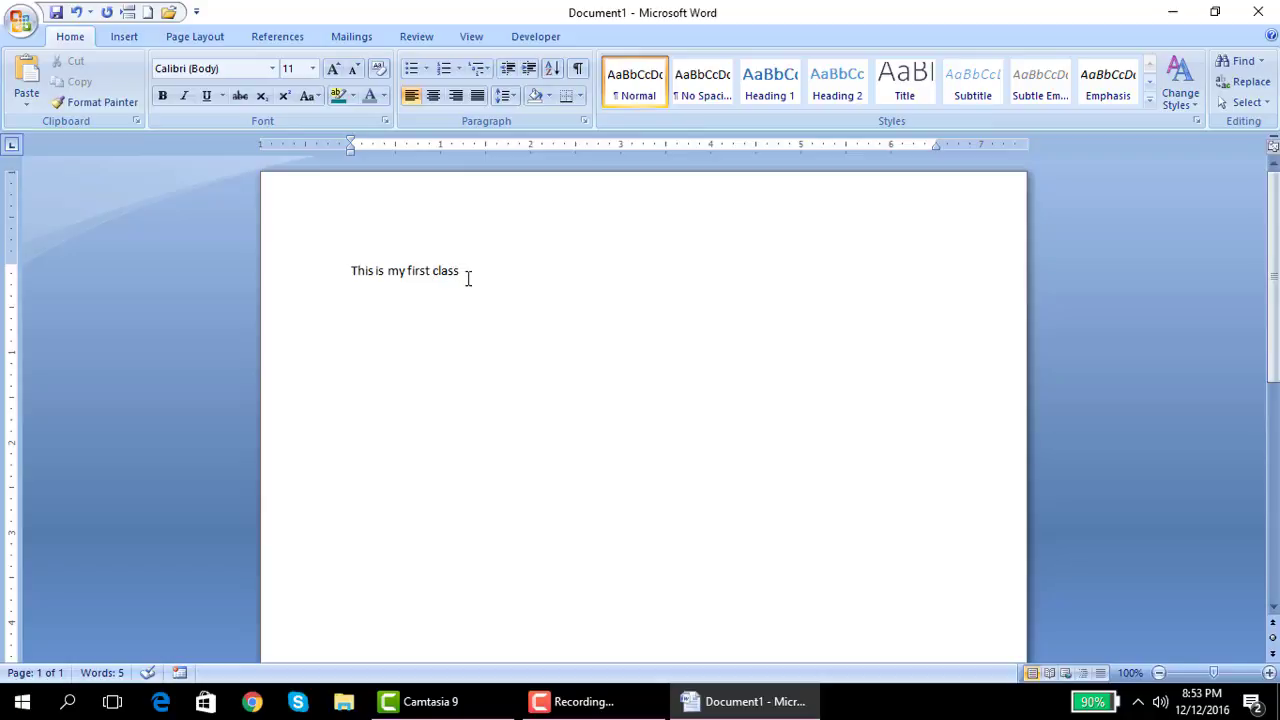
drag(489, 272, 380, 275)
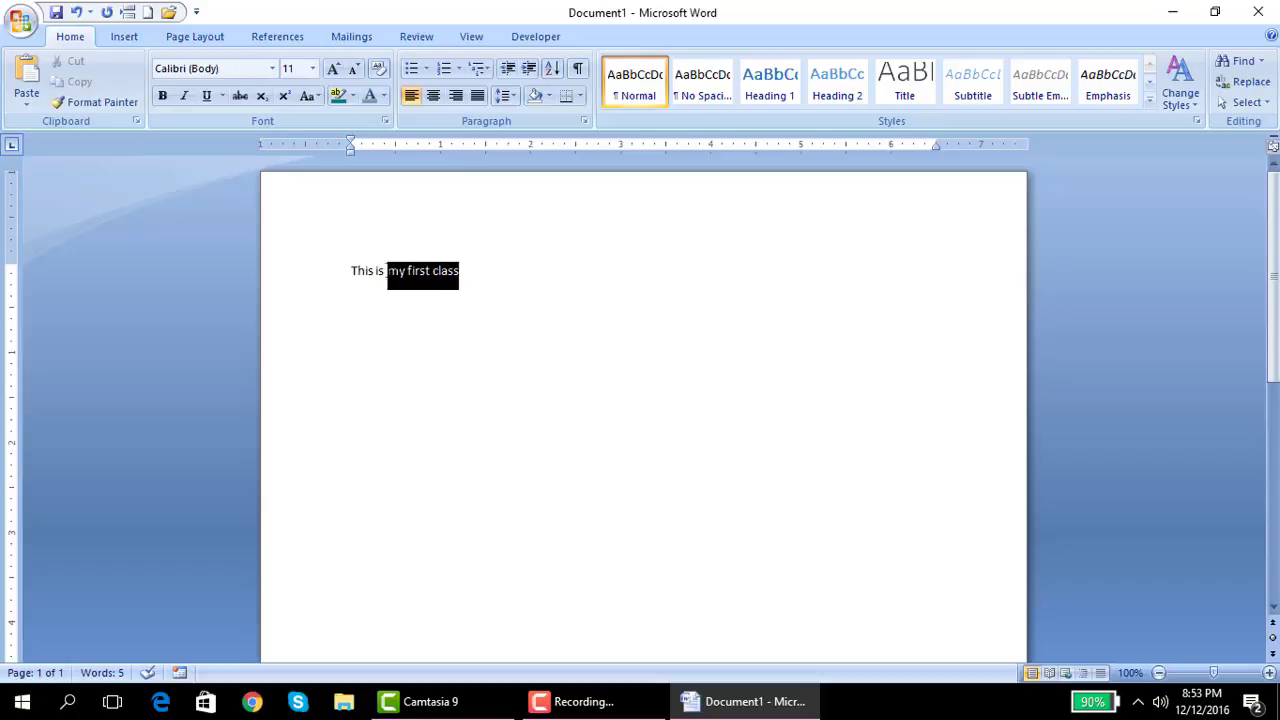
click(530, 272)
drag(477, 273, 331, 270)
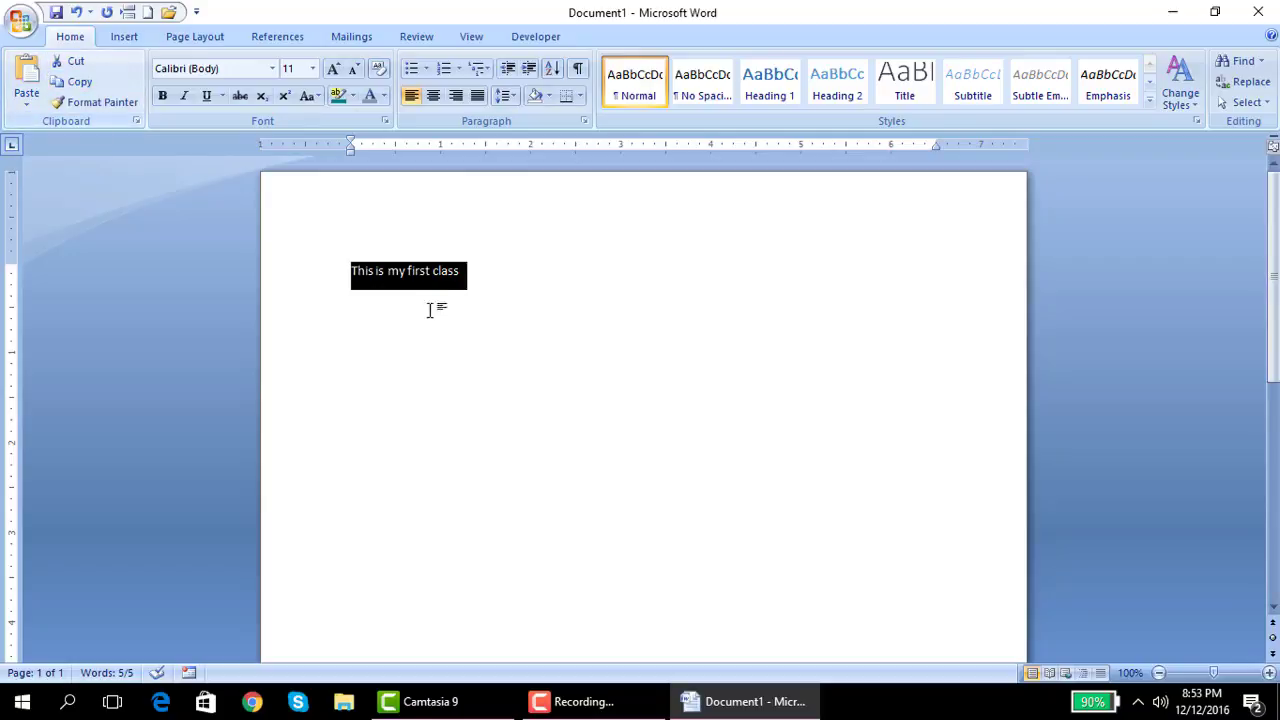
click(509, 366)
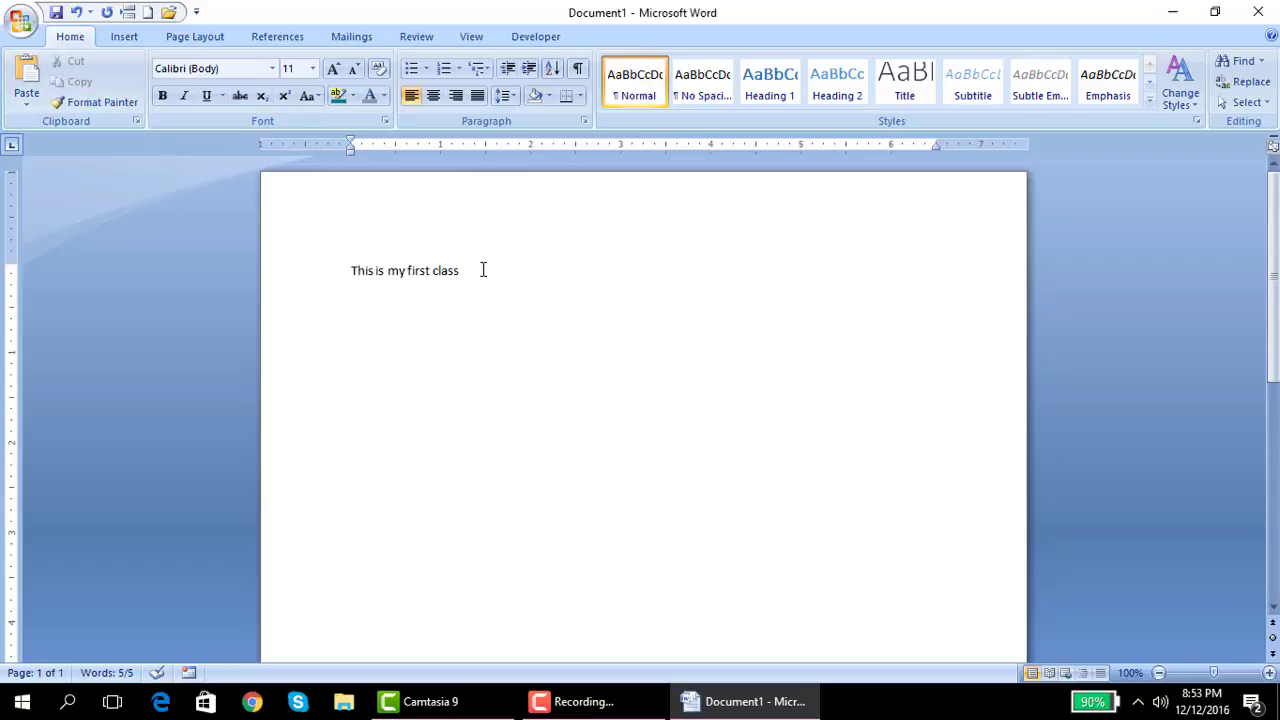
drag(483, 269, 311, 257)
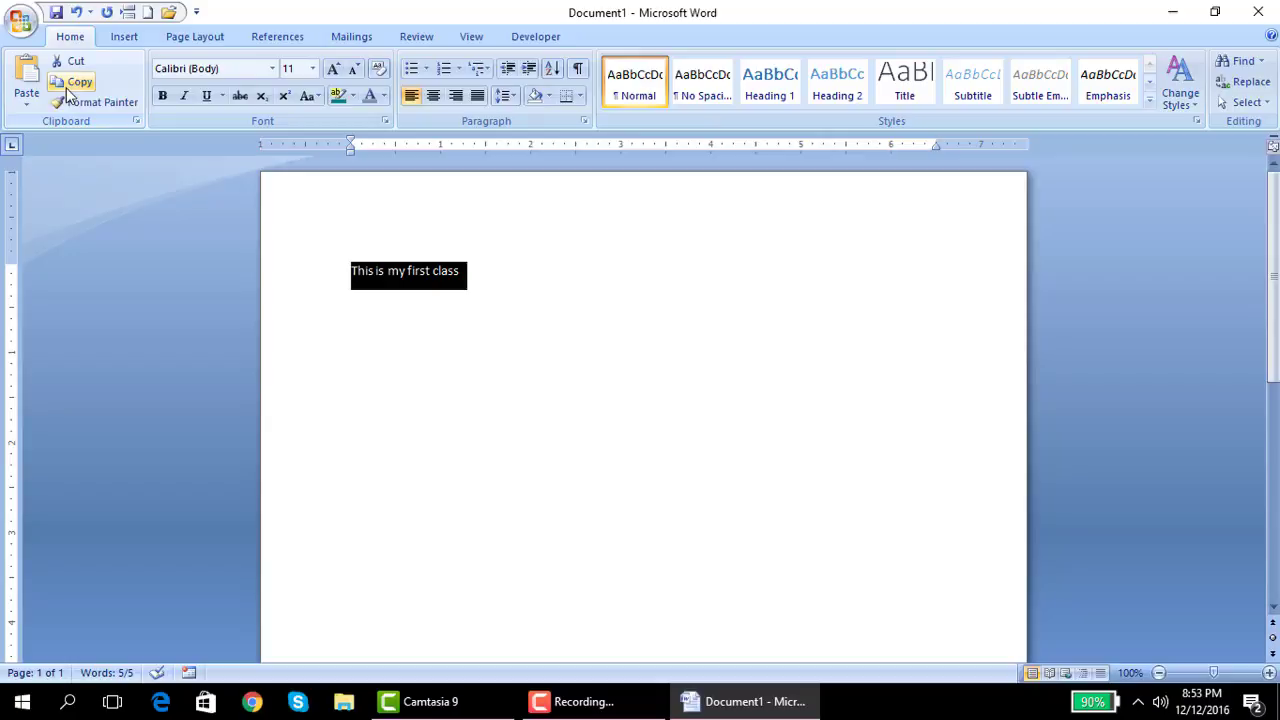
click(66, 86)
Paste the copied line on a new line, cut it, then paste it further down.
click(493, 293)
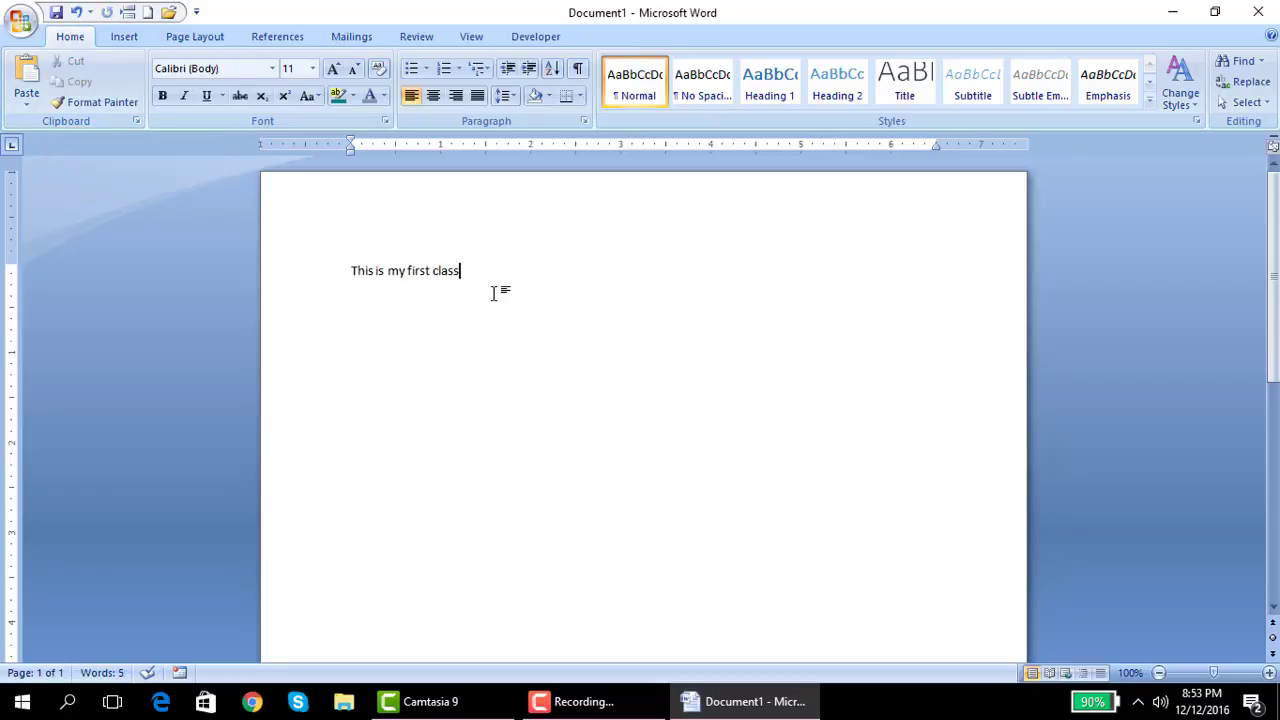
key(Return)
click(33, 68)
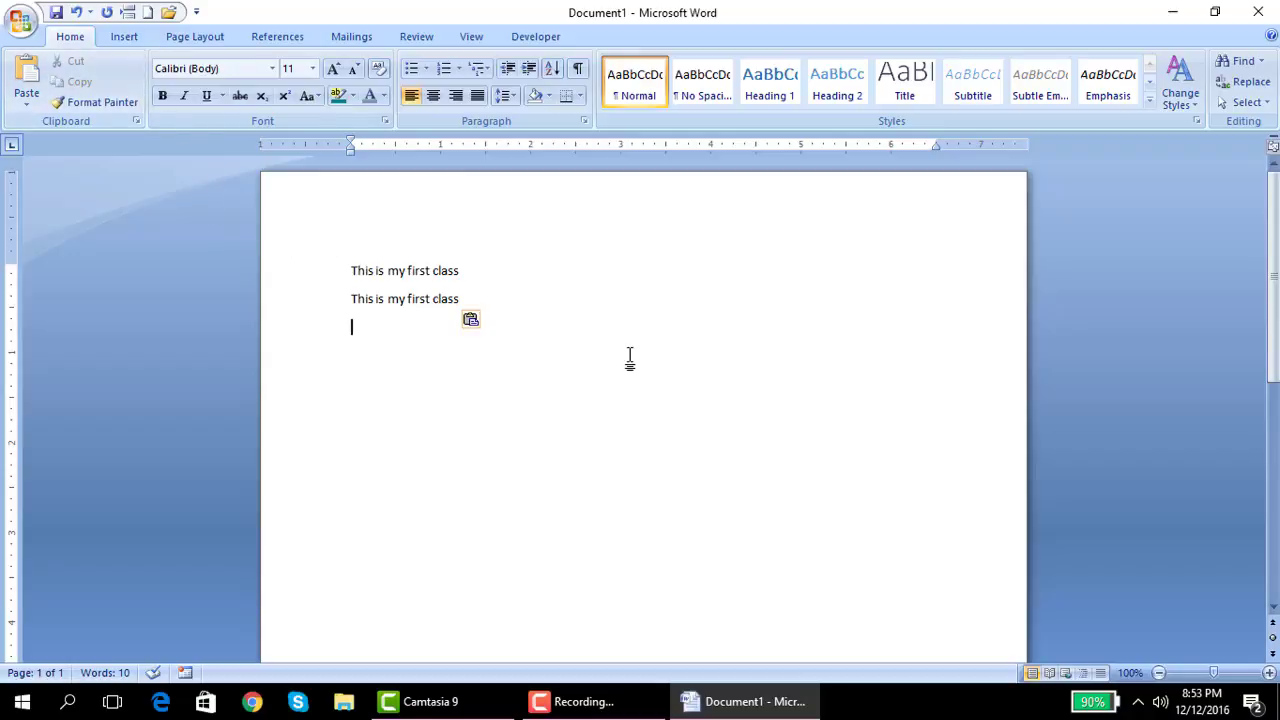
triple_click(473, 297)
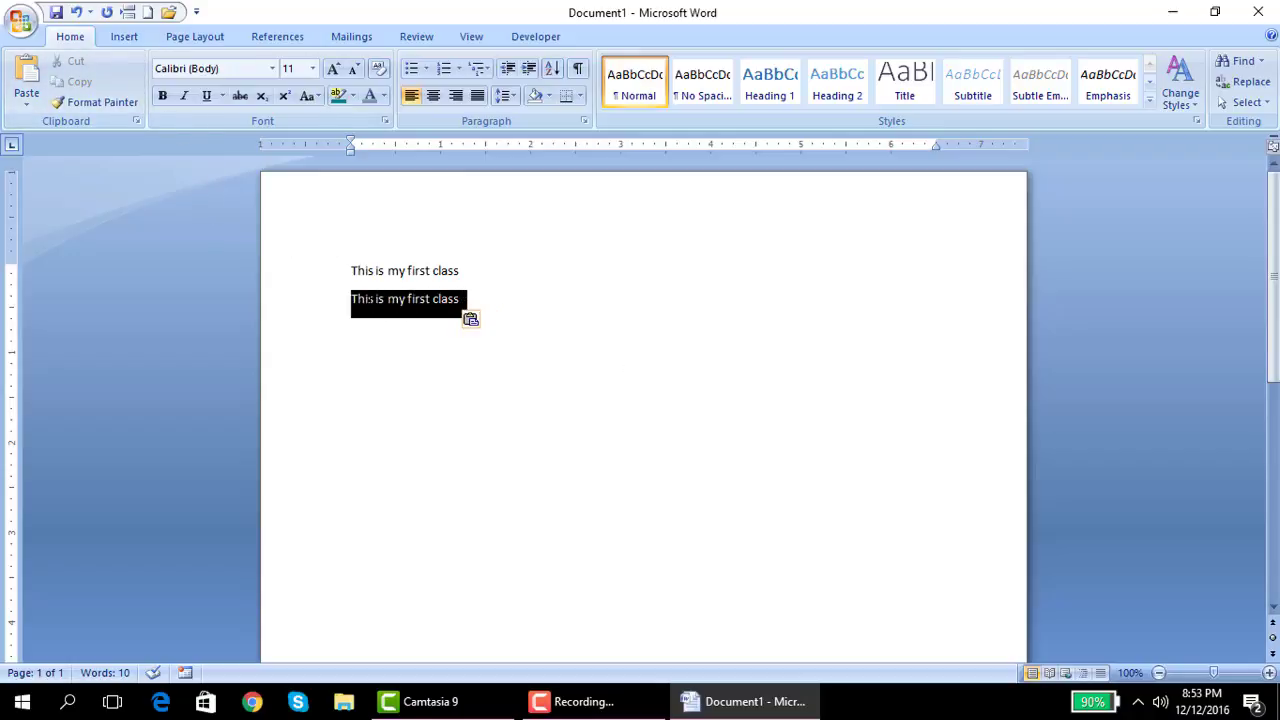
click(66, 64)
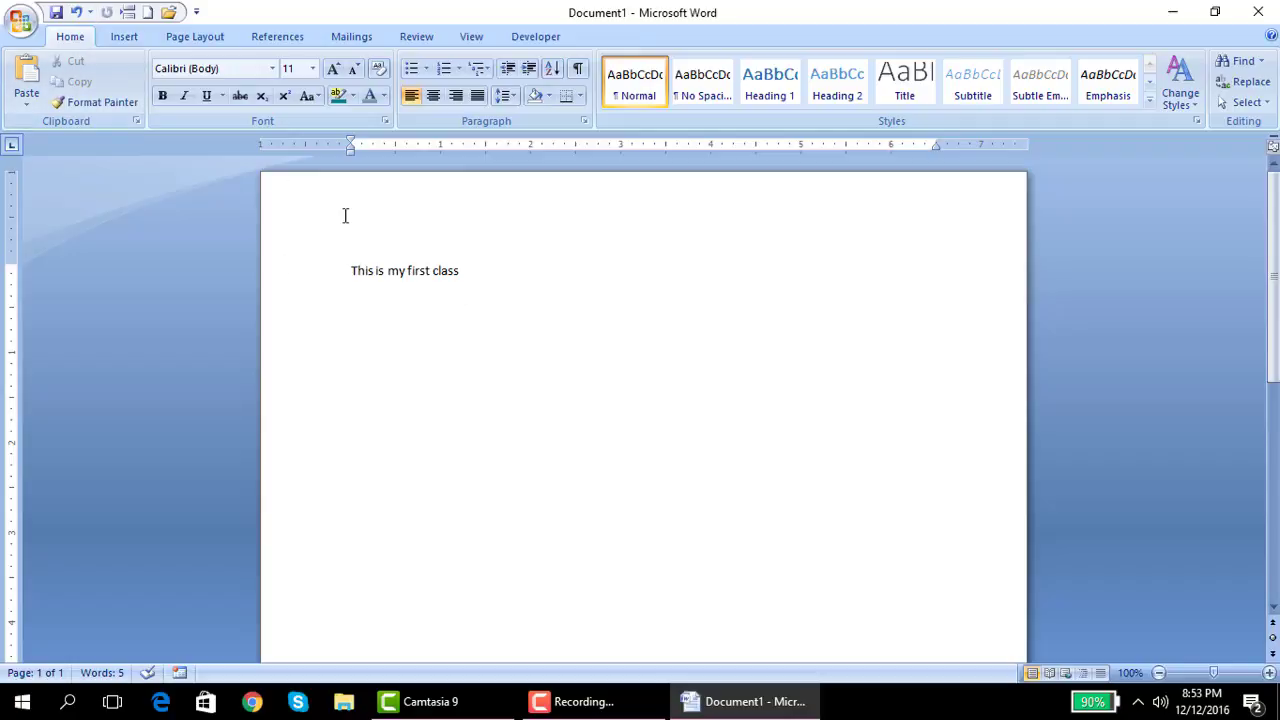
key(Return)
key(Return)
click(27, 75)
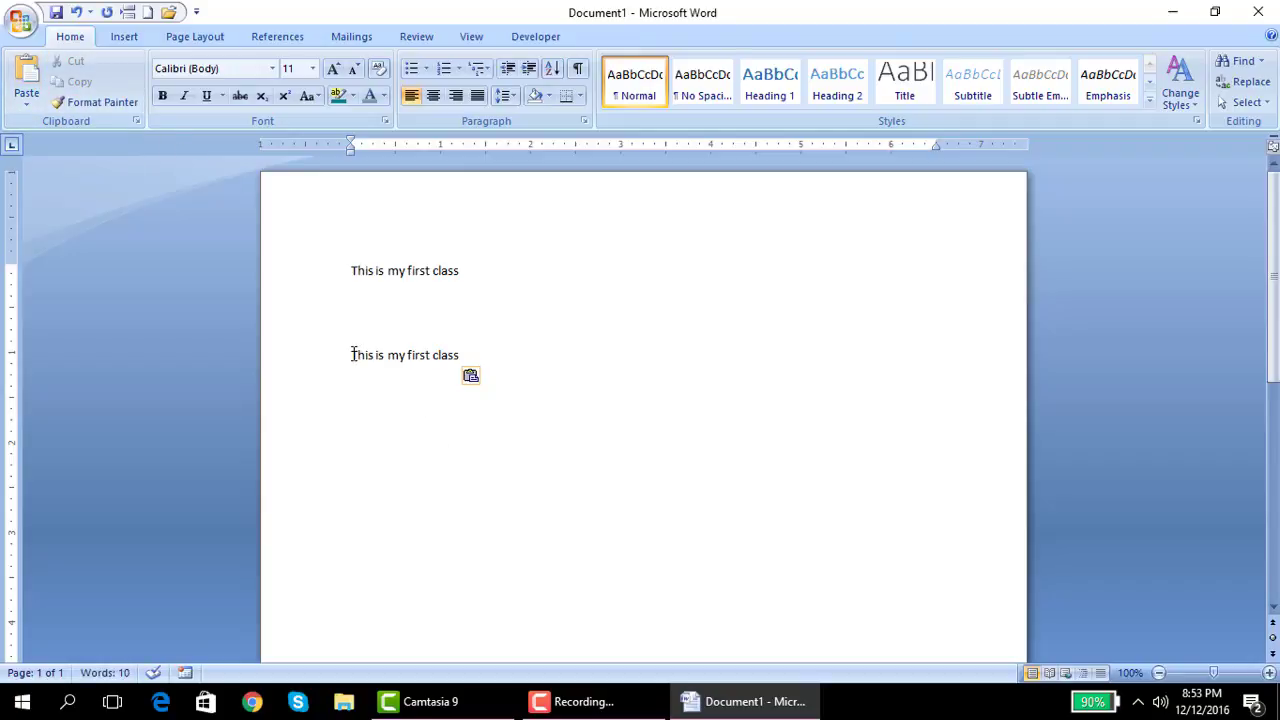
Delete the duplicate line and blank lines below the first sentence.
drag(352, 354, 463, 360)
click(543, 343)
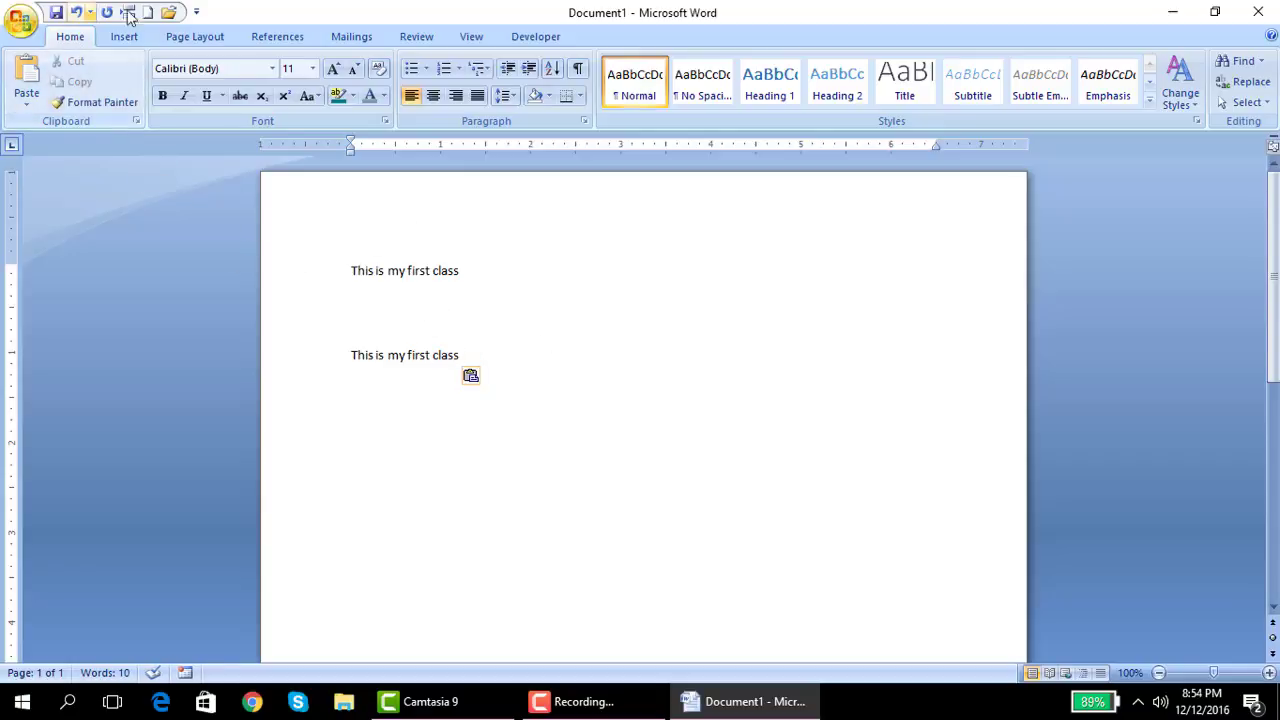
drag(476, 354, 353, 270)
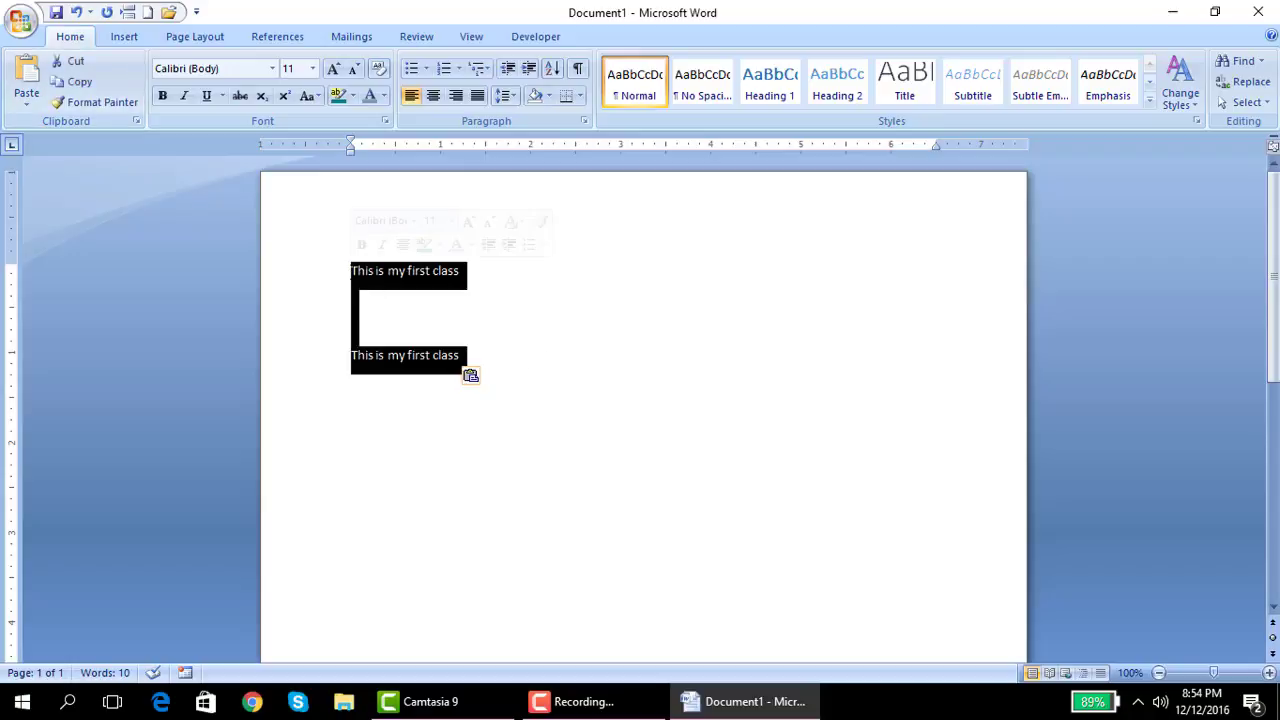
key(Delete)
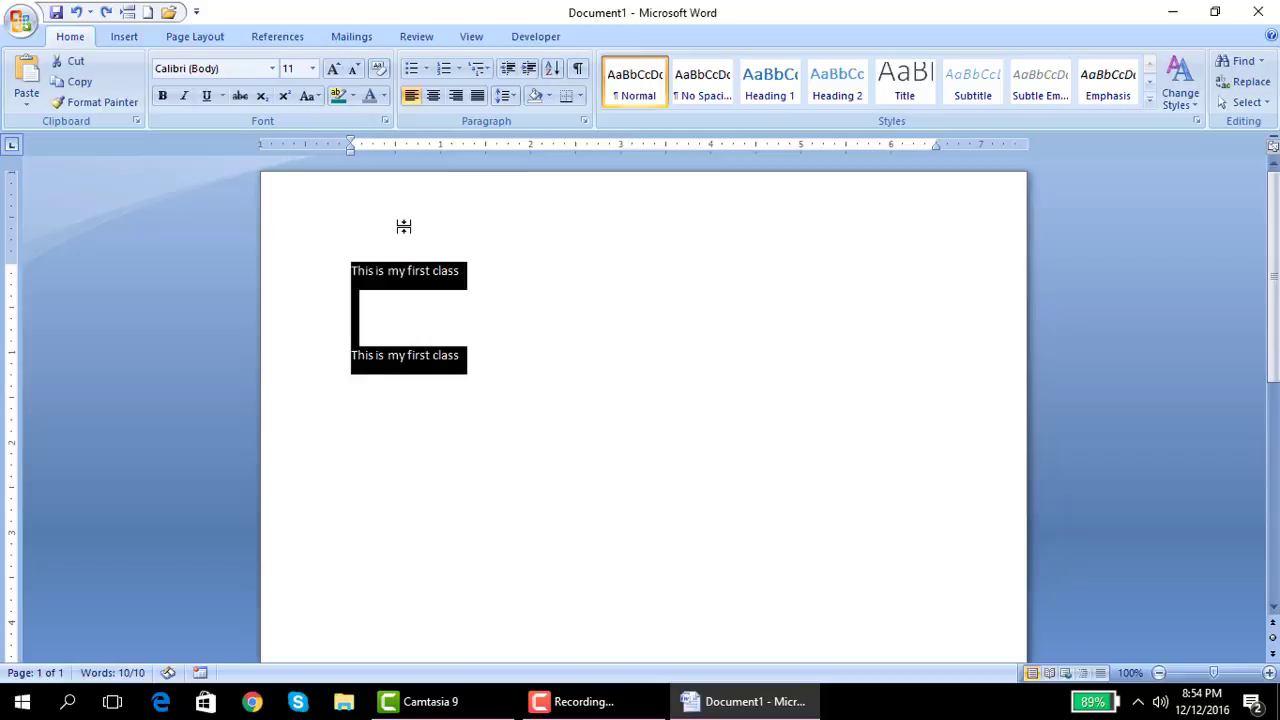
drag(463, 356, 339, 360)
key(BackSpace)
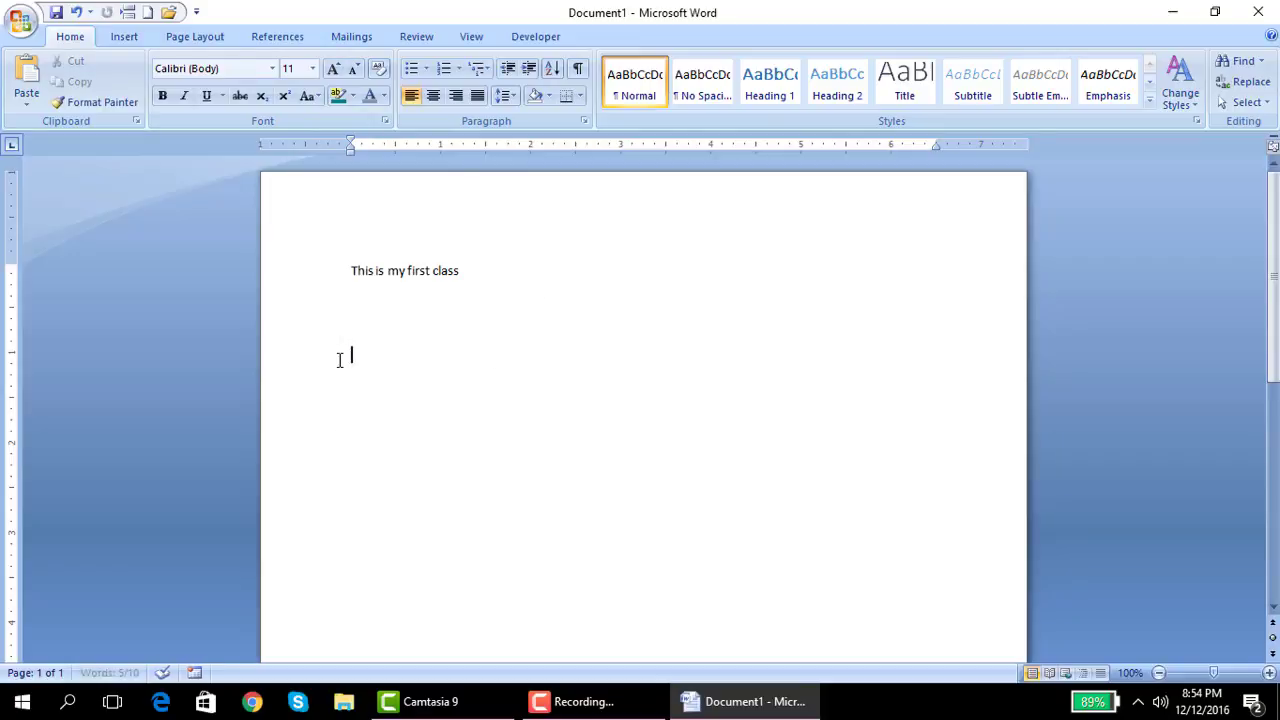
key(BackSpace)
key(BackSpace)
key(BackSpace)
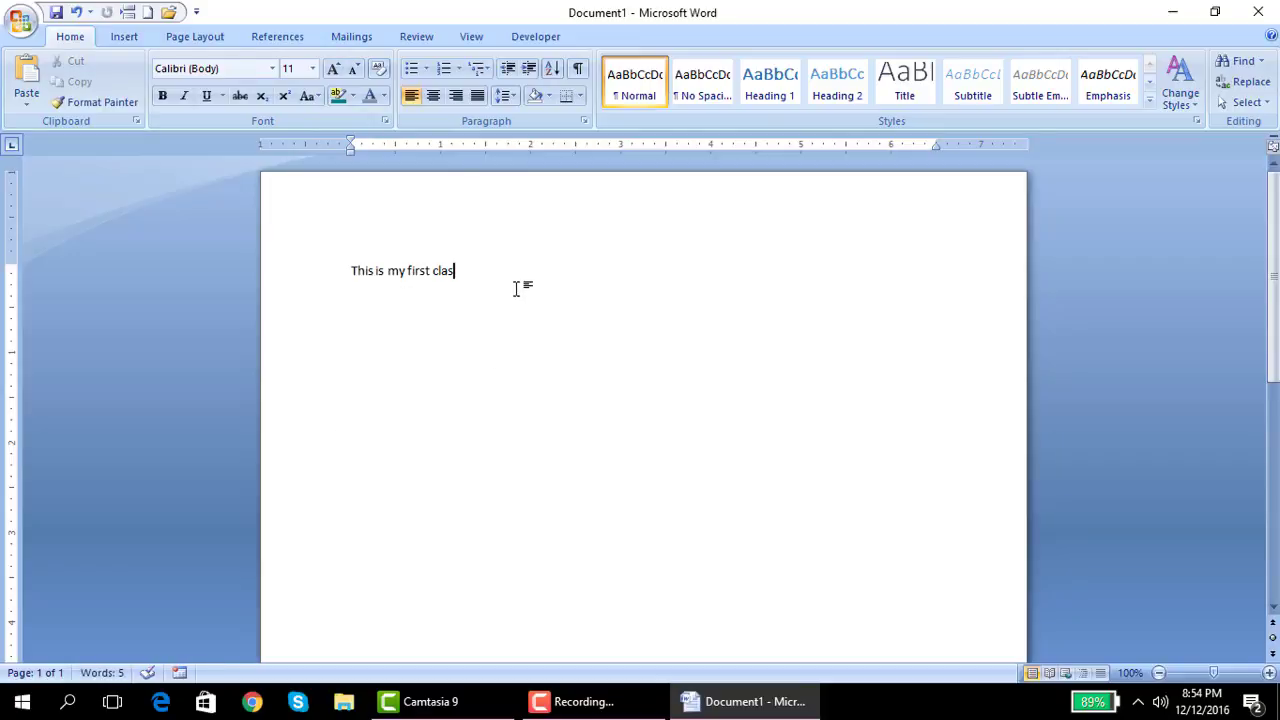
Add the missing 's' to 'clas', then practise selecting words and the whole line.
text(s)
drag(347, 275, 390, 274)
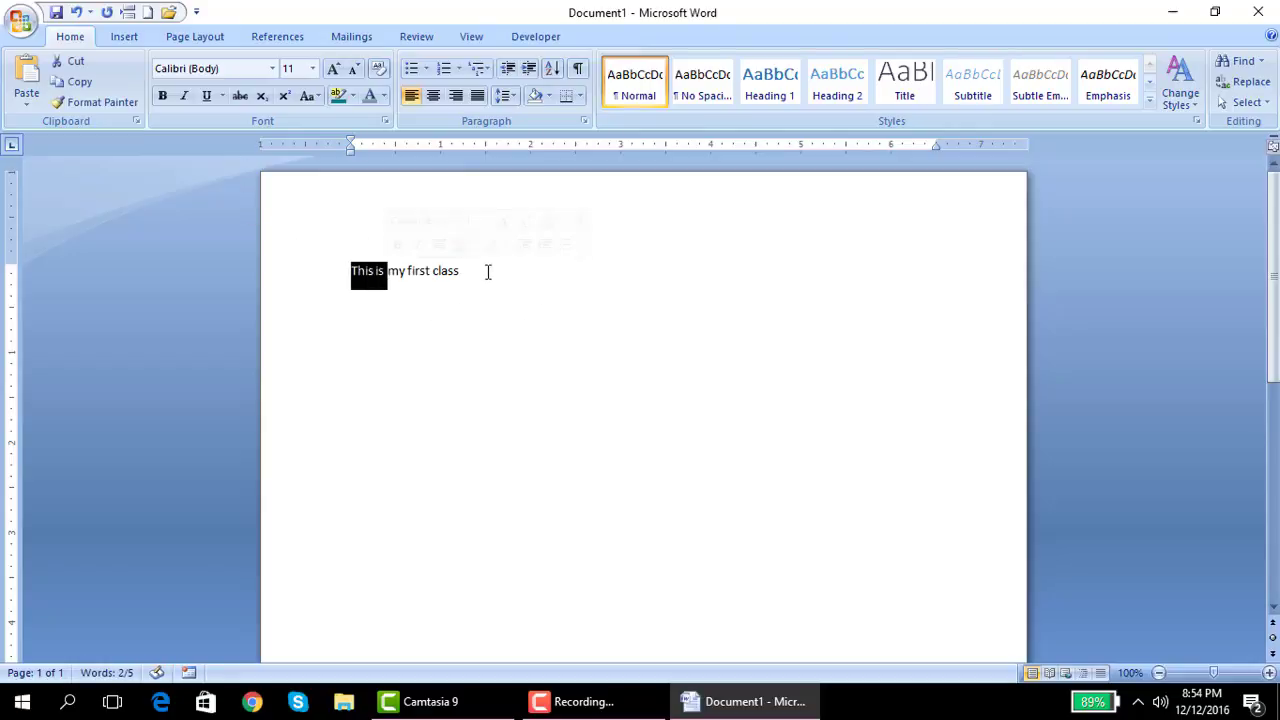
drag(486, 271, 348, 276)
click(448, 322)
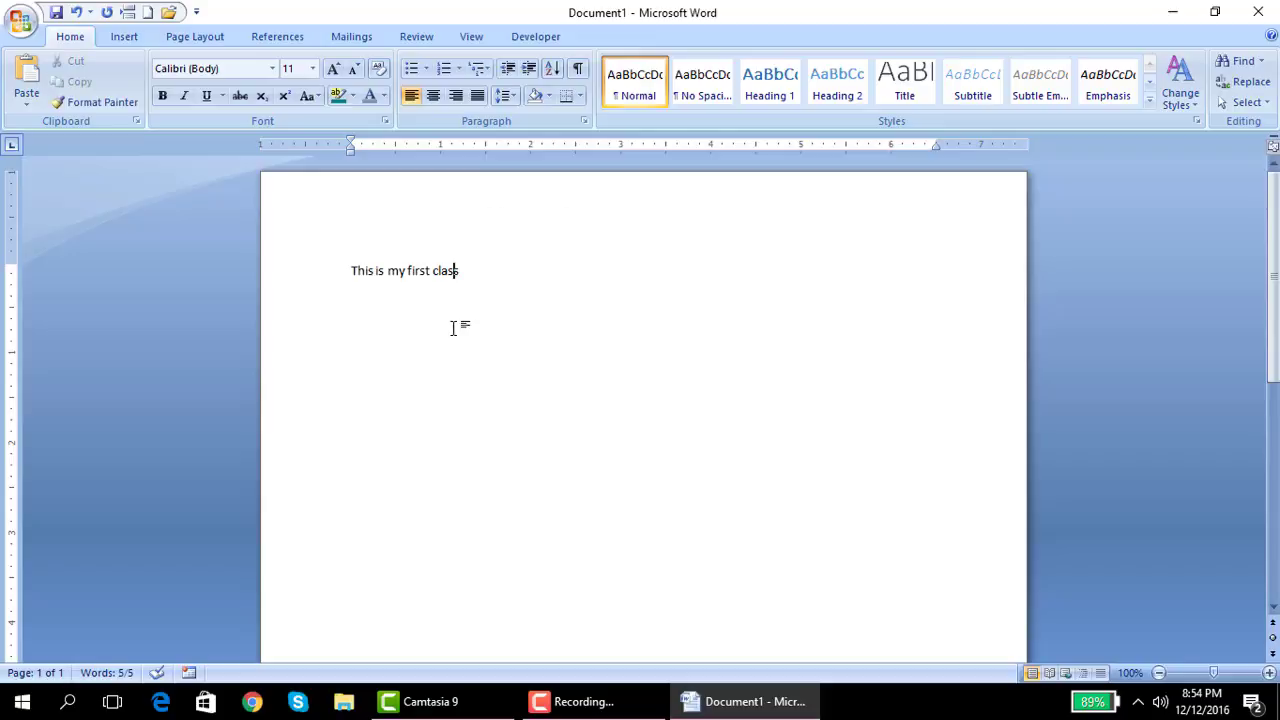
drag(469, 275, 457, 277)
click(471, 277)
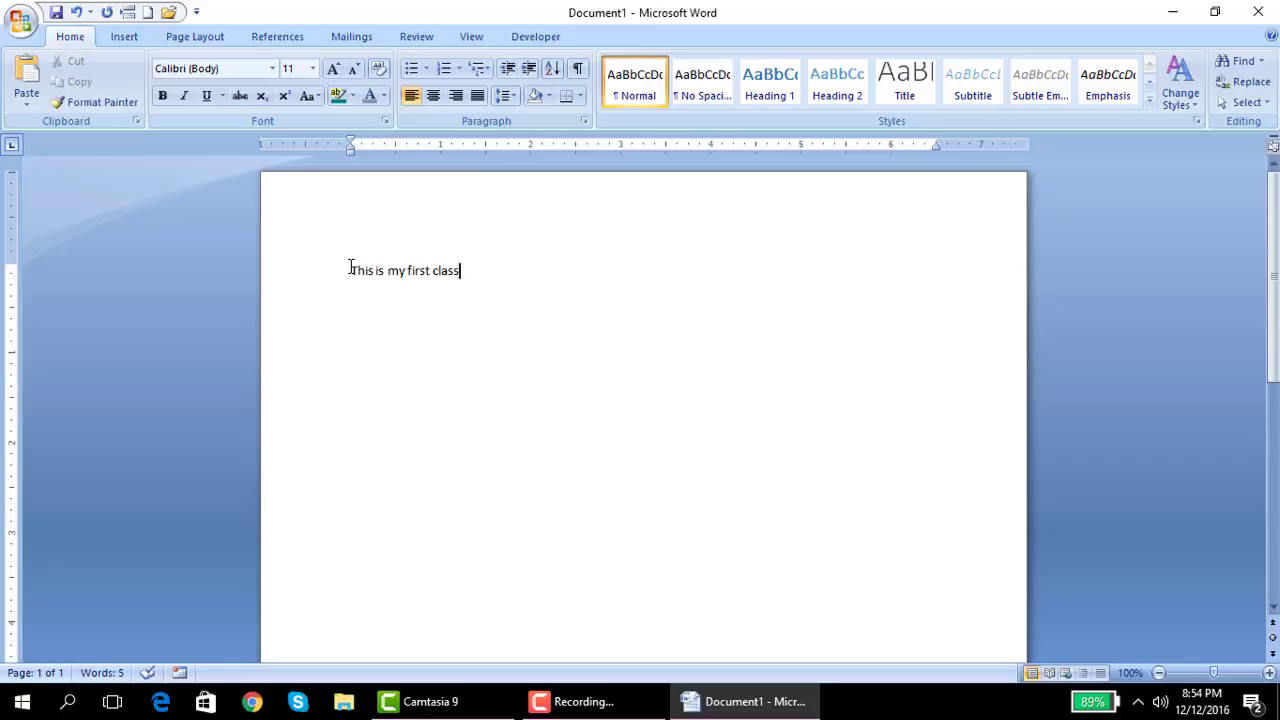
drag(351, 270, 406, 272)
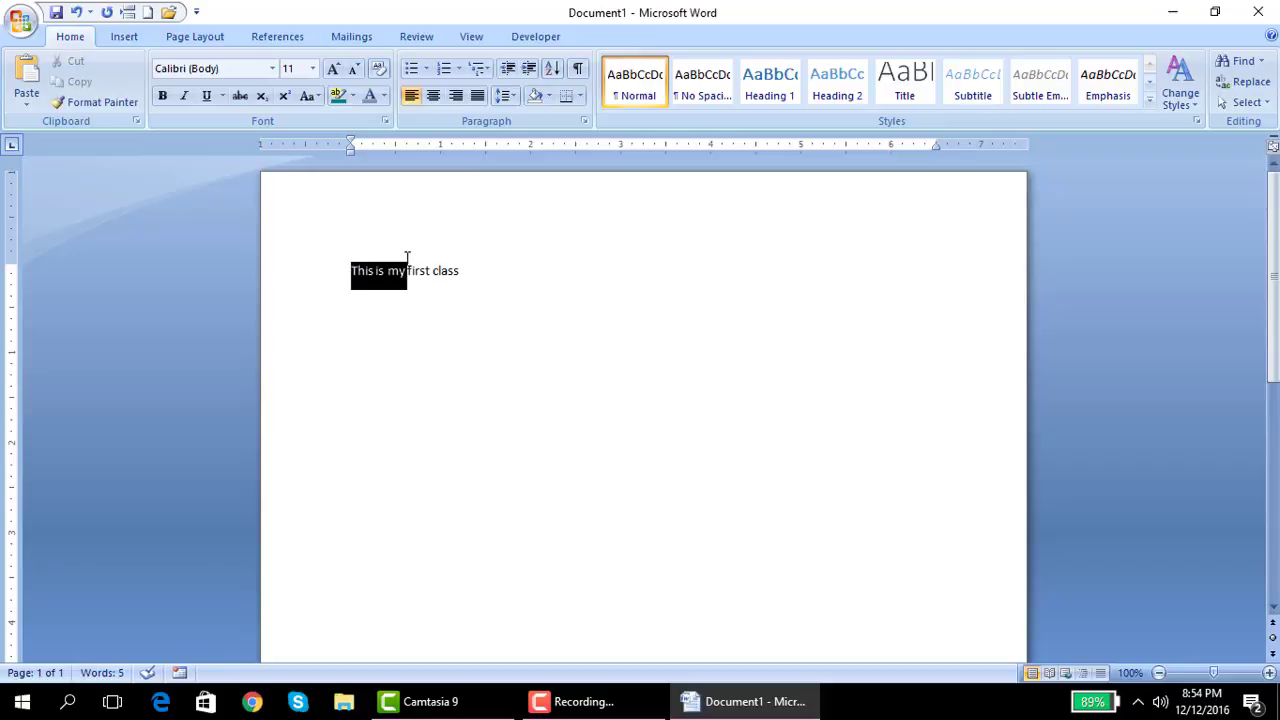
click(466, 271)
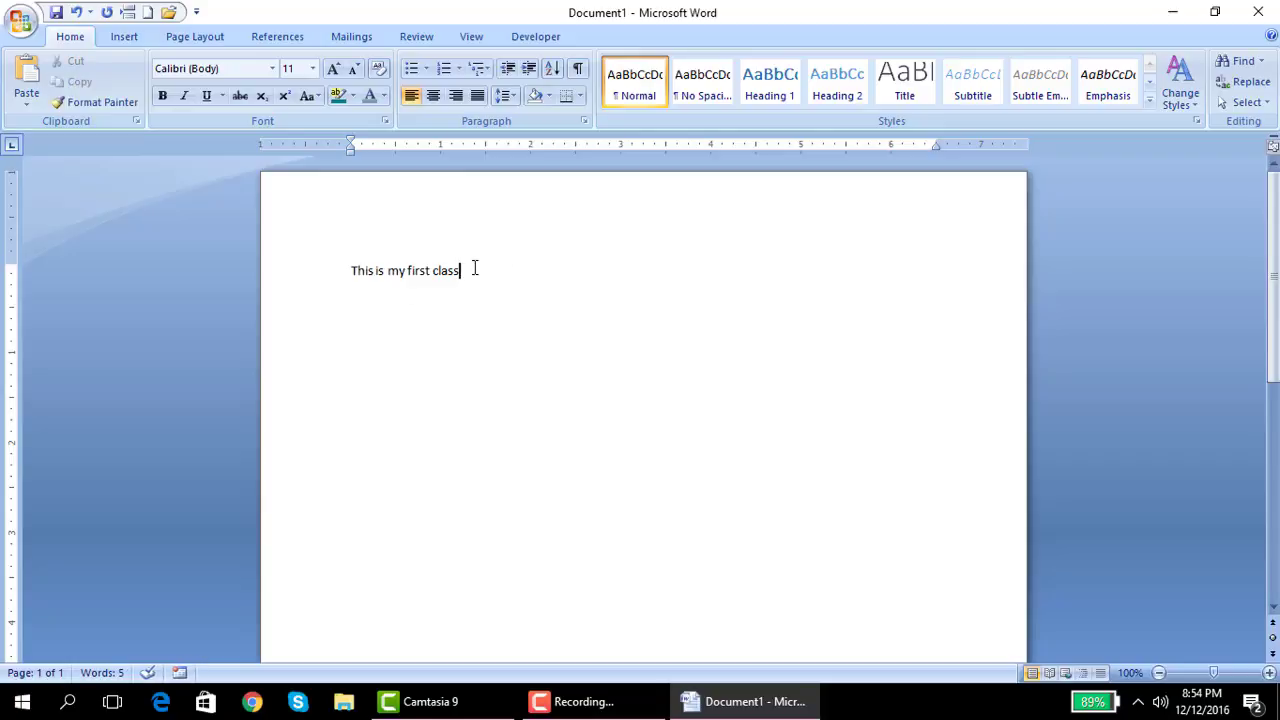
drag(460, 265, 351, 270)
click(500, 271)
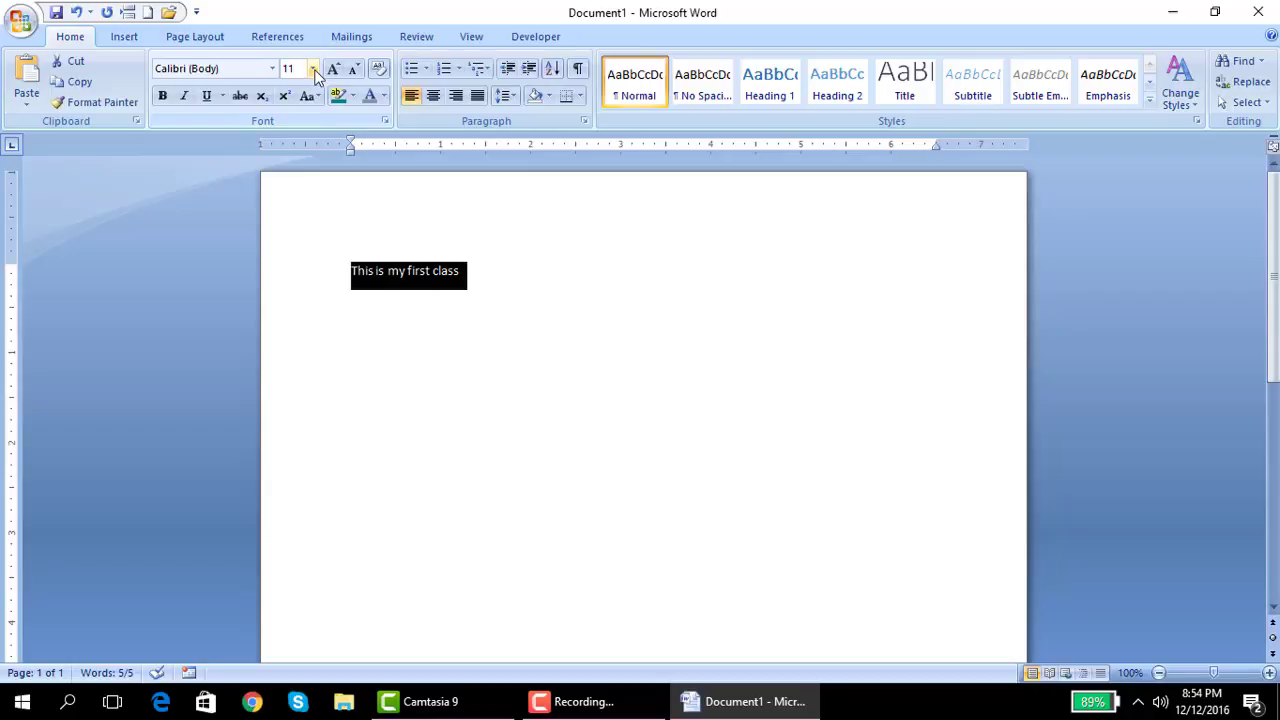
Set 'This is my first class' to 28 point, then reselect the whole line.
click(313, 68)
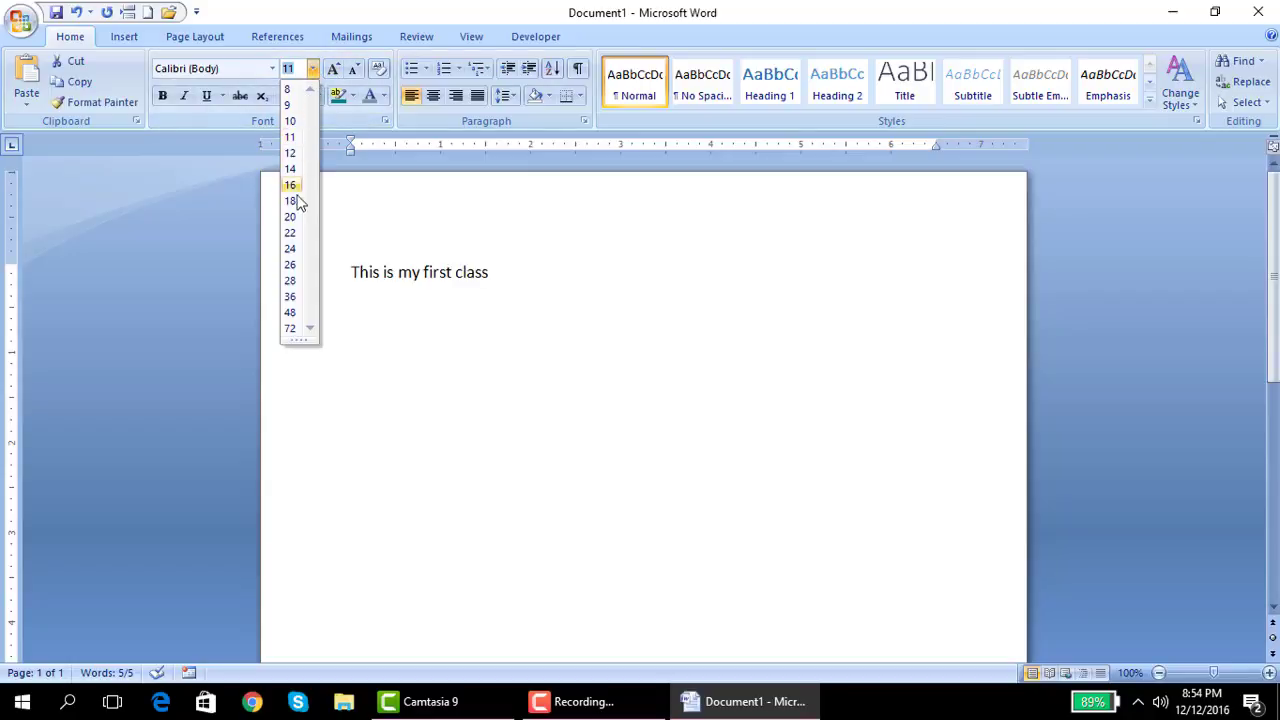
click(295, 286)
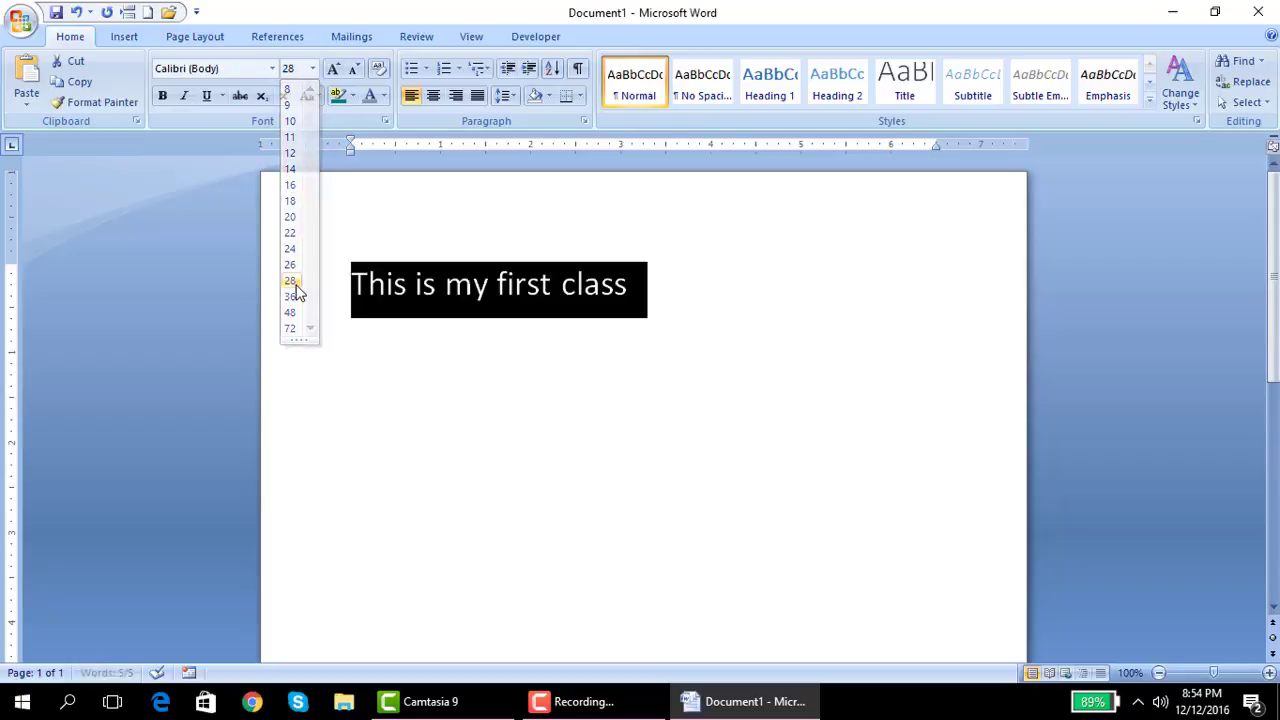
click(678, 316)
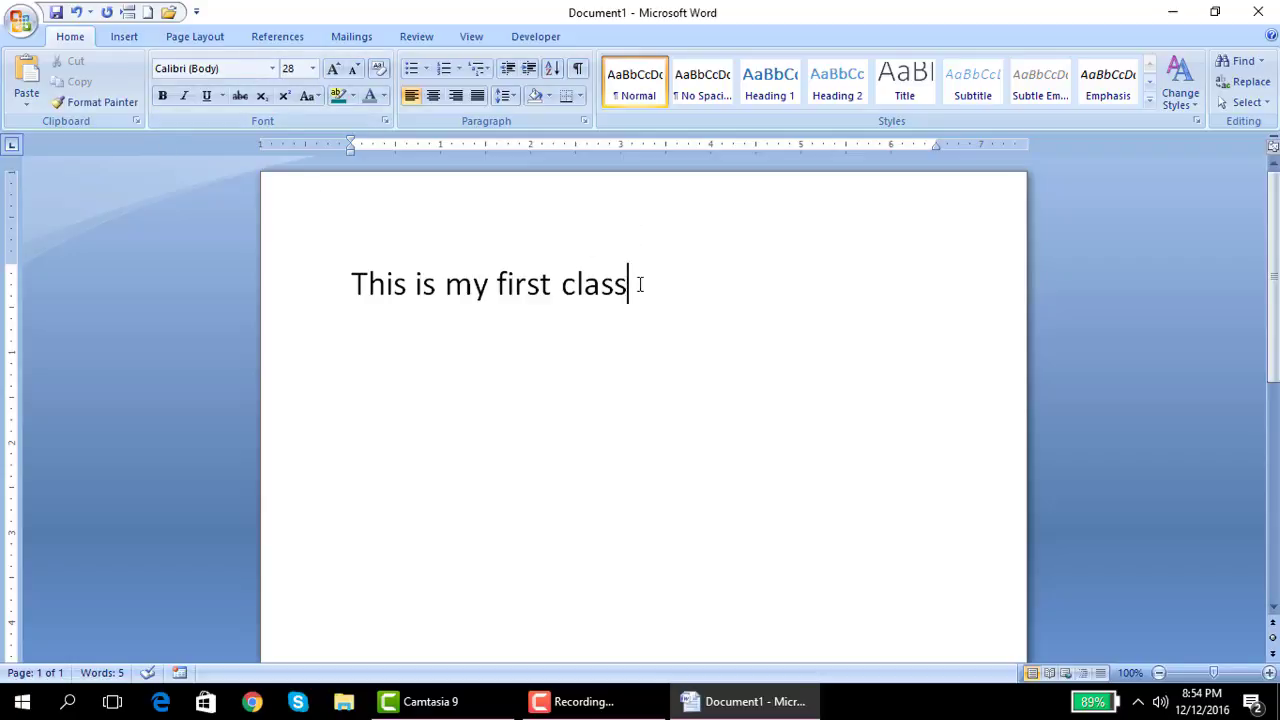
drag(640, 284, 355, 282)
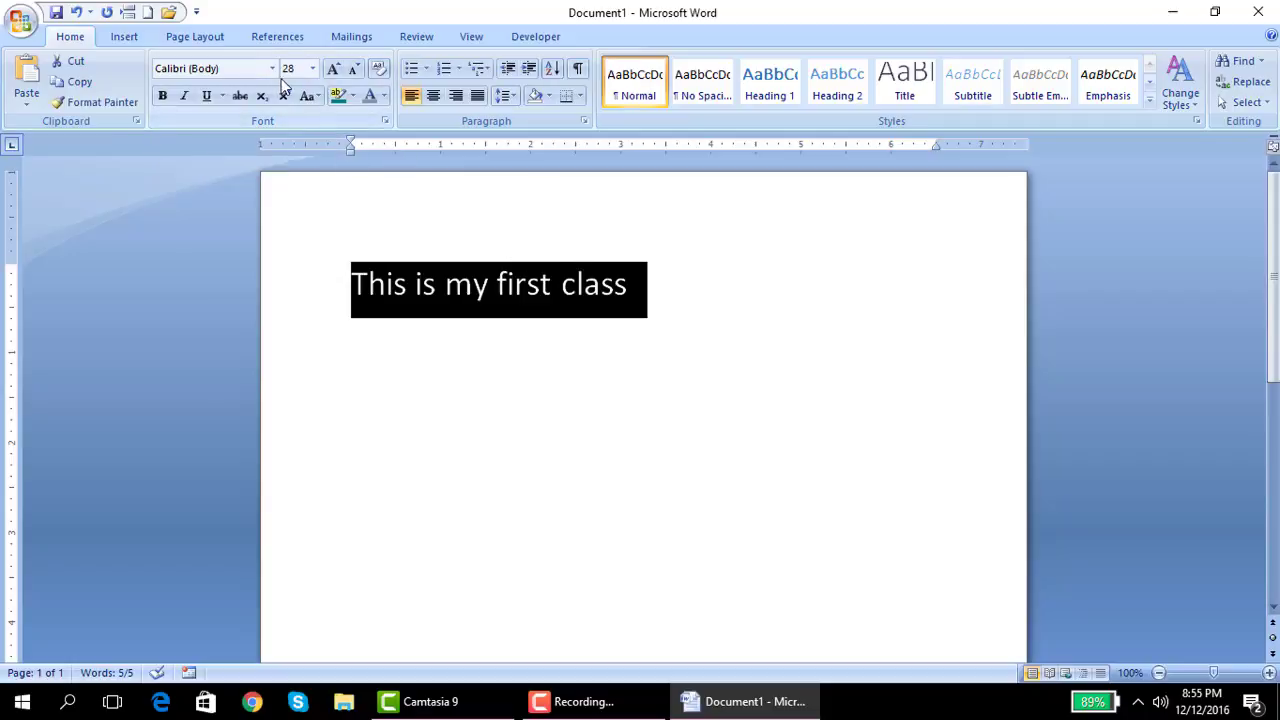
Try the Britannic Bold font on the line.
click(272, 68)
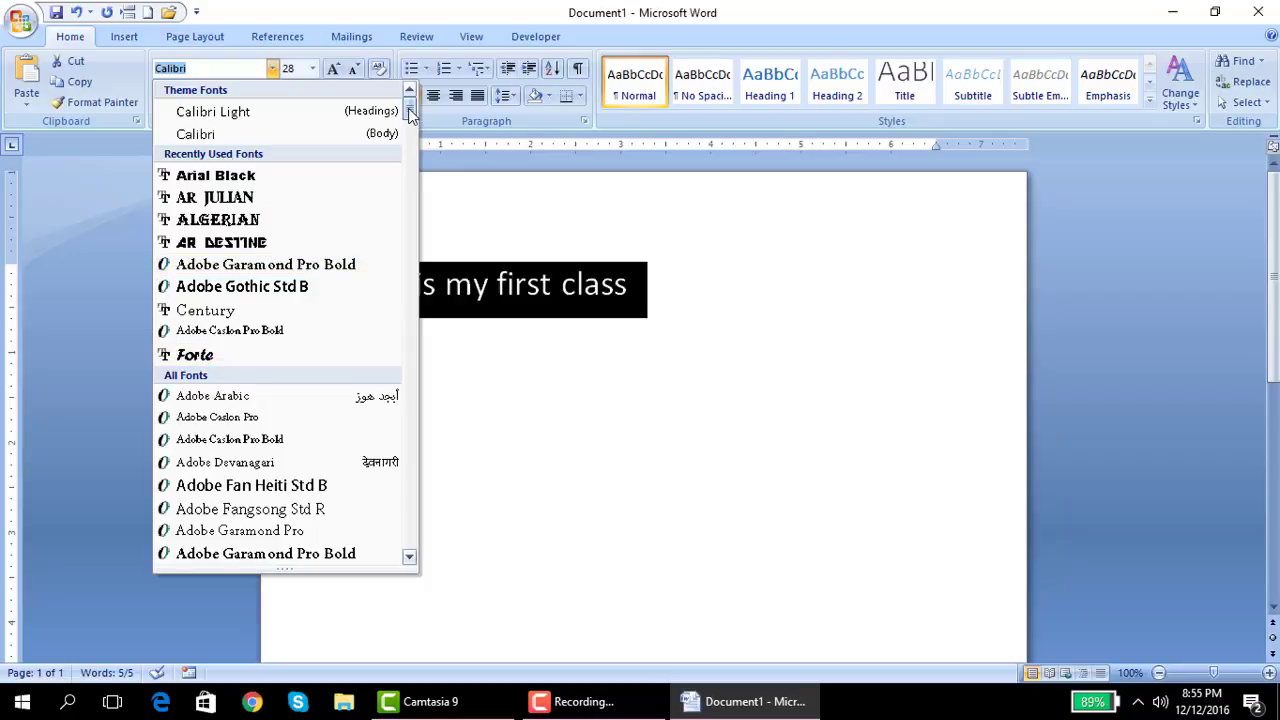
drag(409, 109, 410, 180)
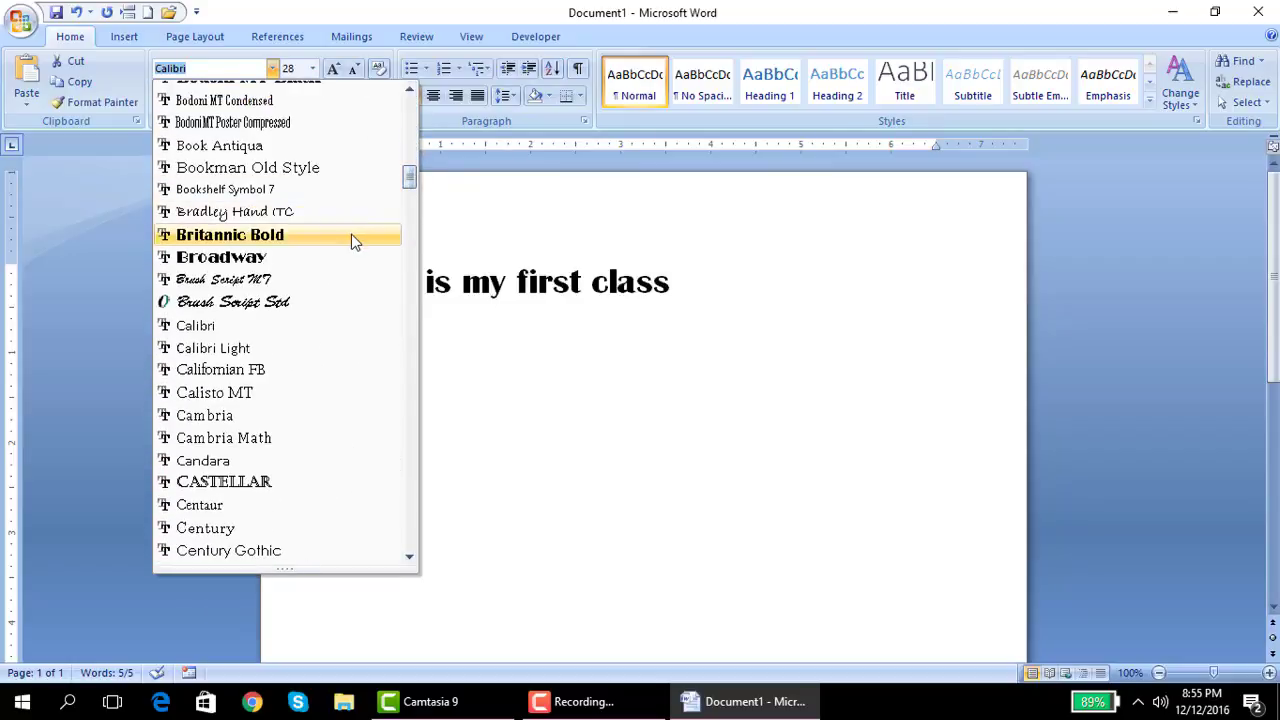
click(352, 241)
click(622, 350)
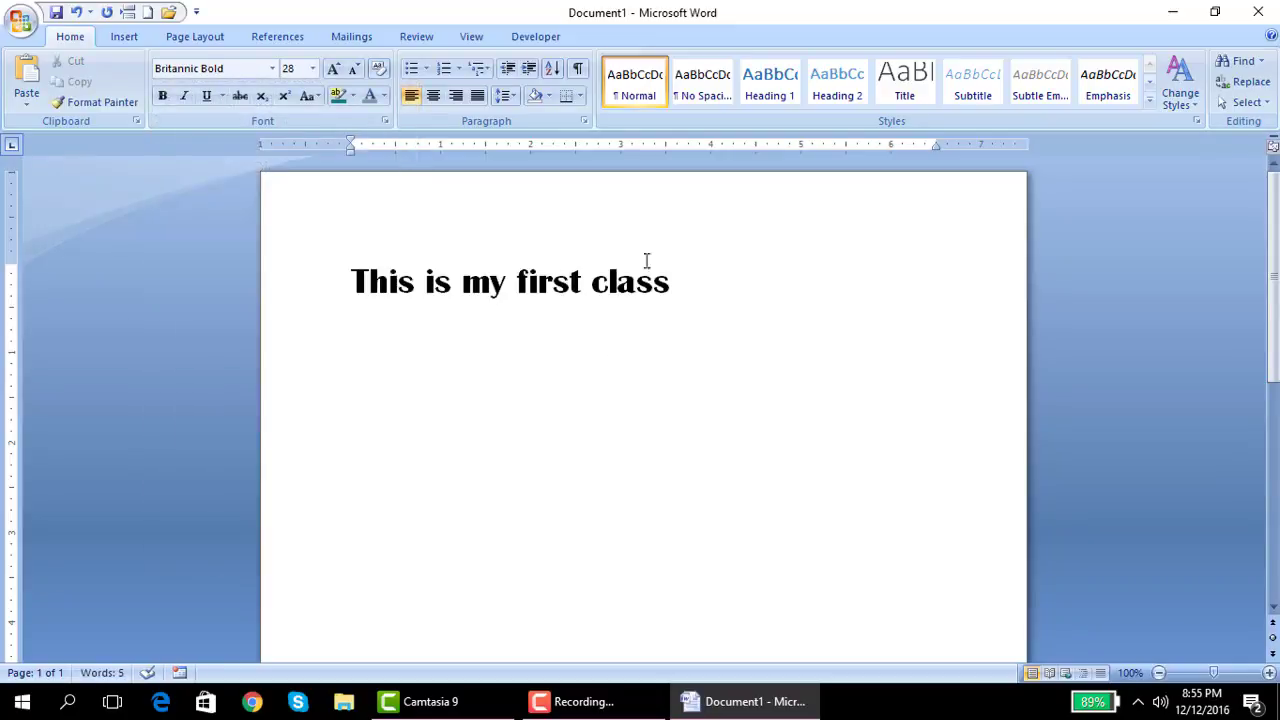
Use Shrink and Grow Font to bring the line to 26 point.
click(271, 70)
click(310, 70)
click(310, 70)
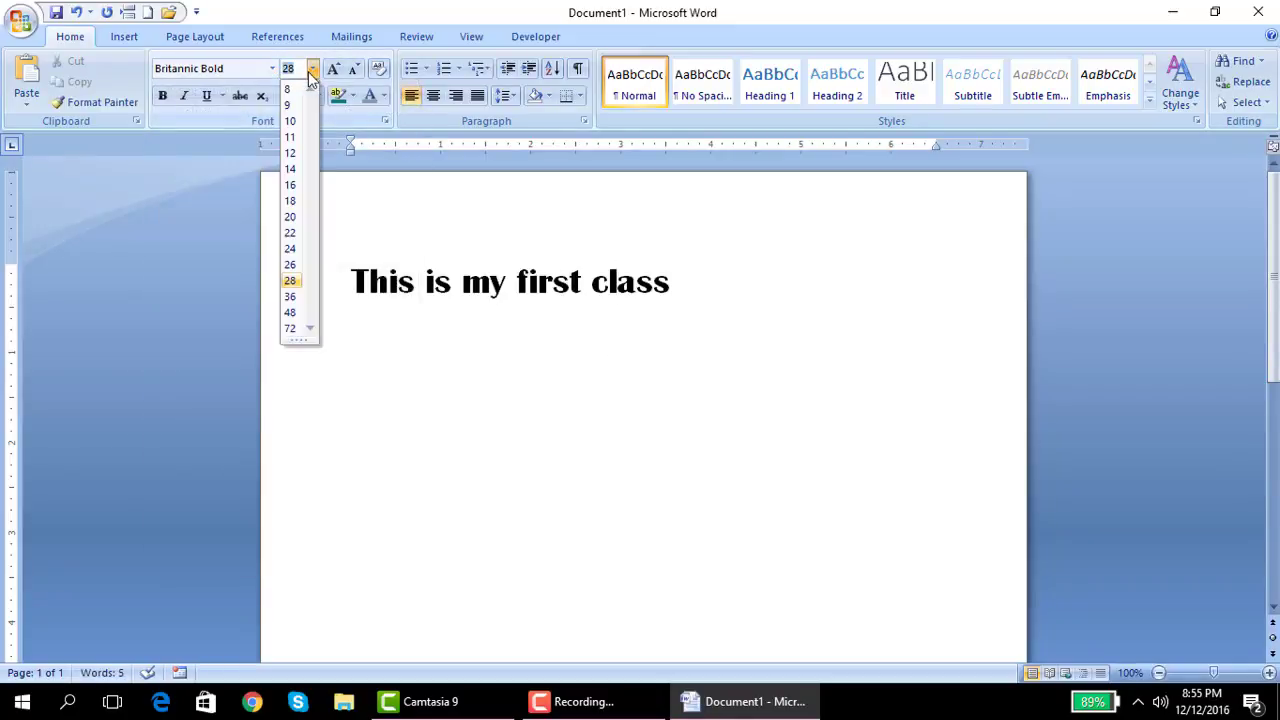
click(310, 71)
click(310, 71)
click(690, 299)
click(309, 252)
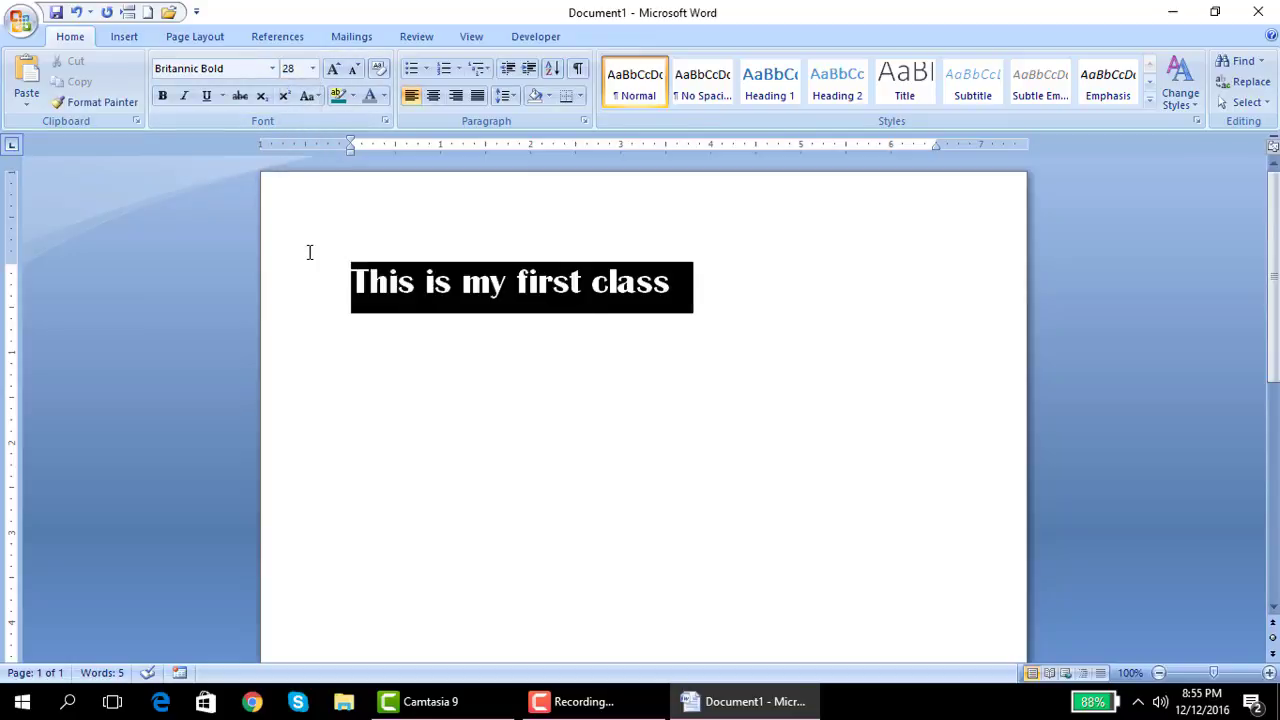
click(355, 68)
click(355, 68)
click(355, 68)
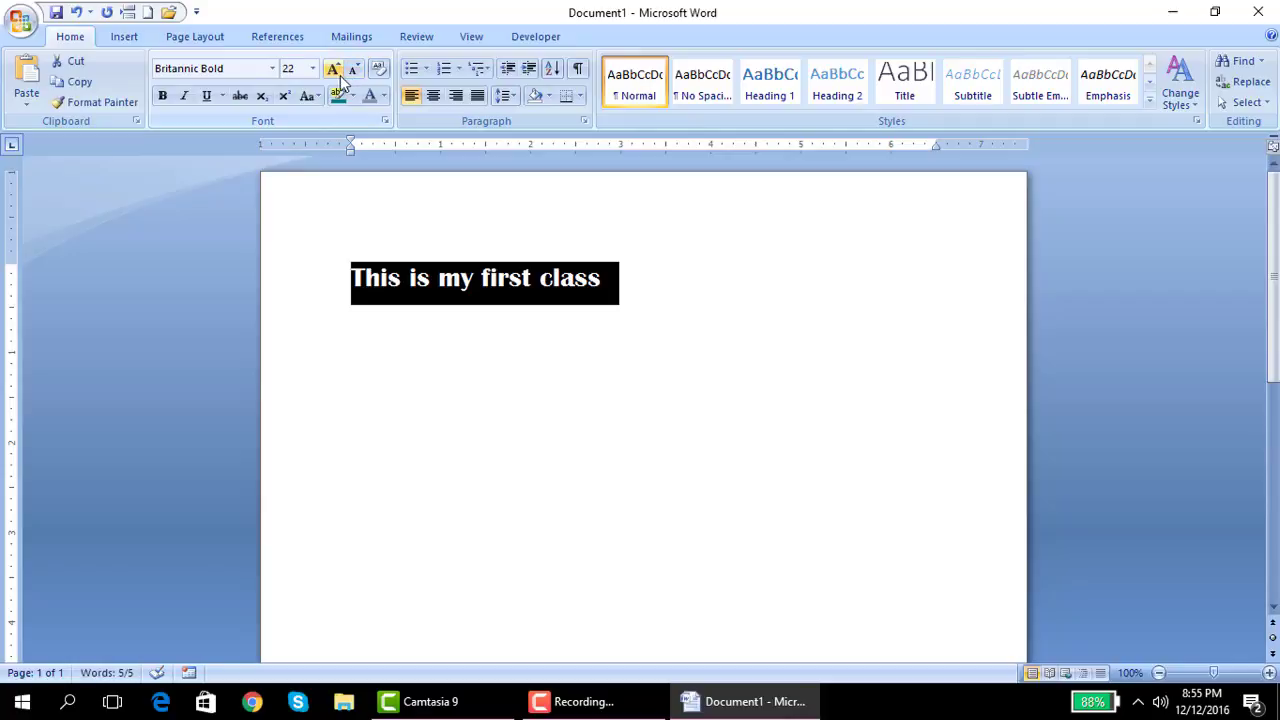
click(331, 68)
click(331, 68)
click(331, 68)
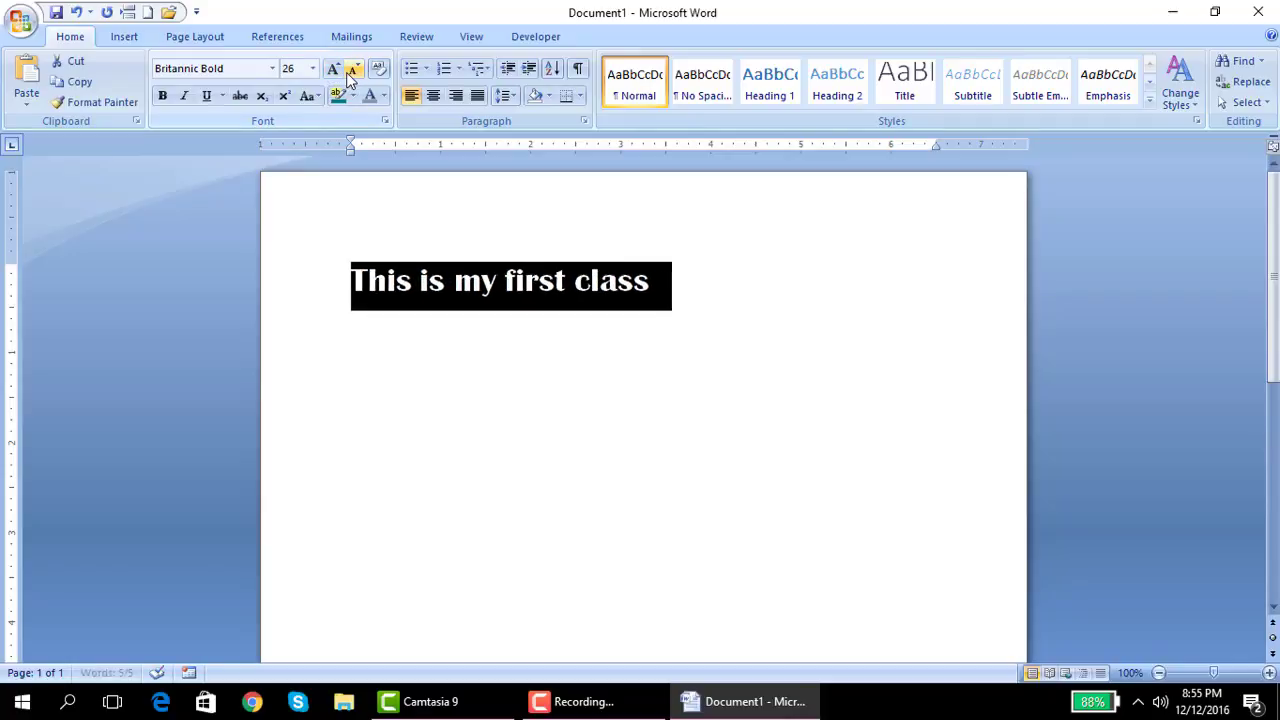
click(355, 68)
click(553, 284)
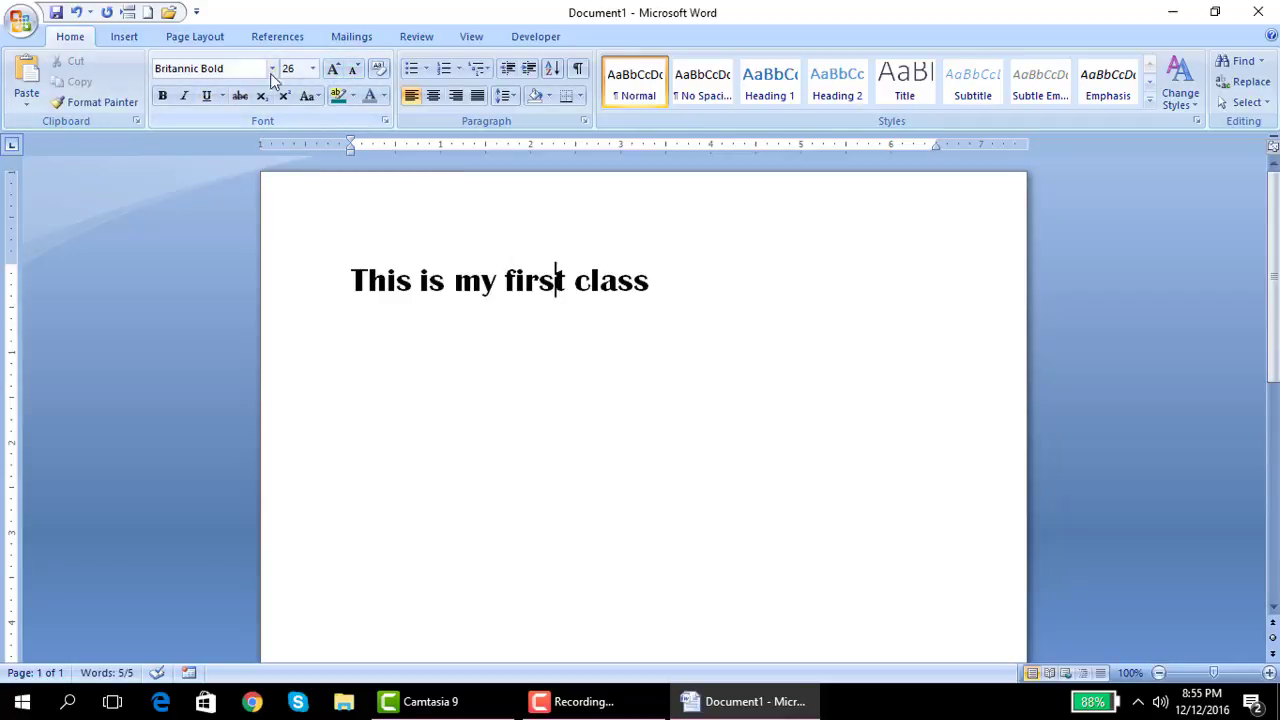
Switch the whole line's font to Century.
triple_click(557, 280)
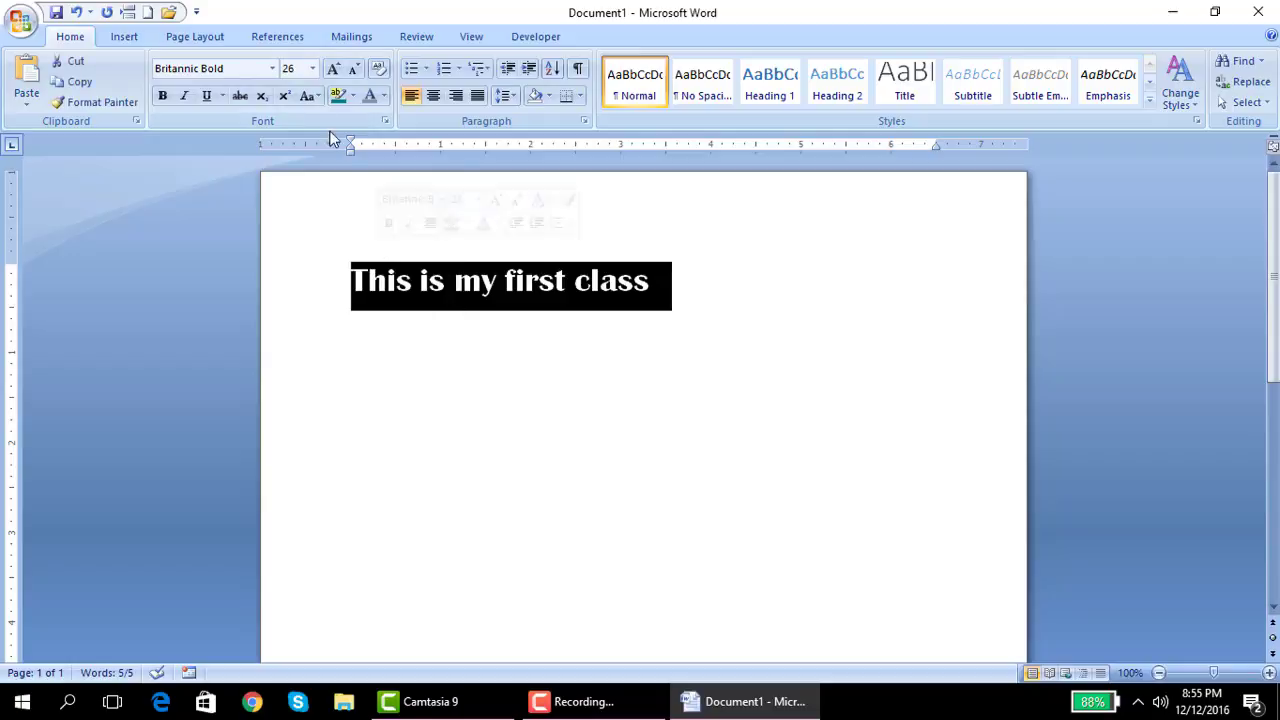
click(272, 69)
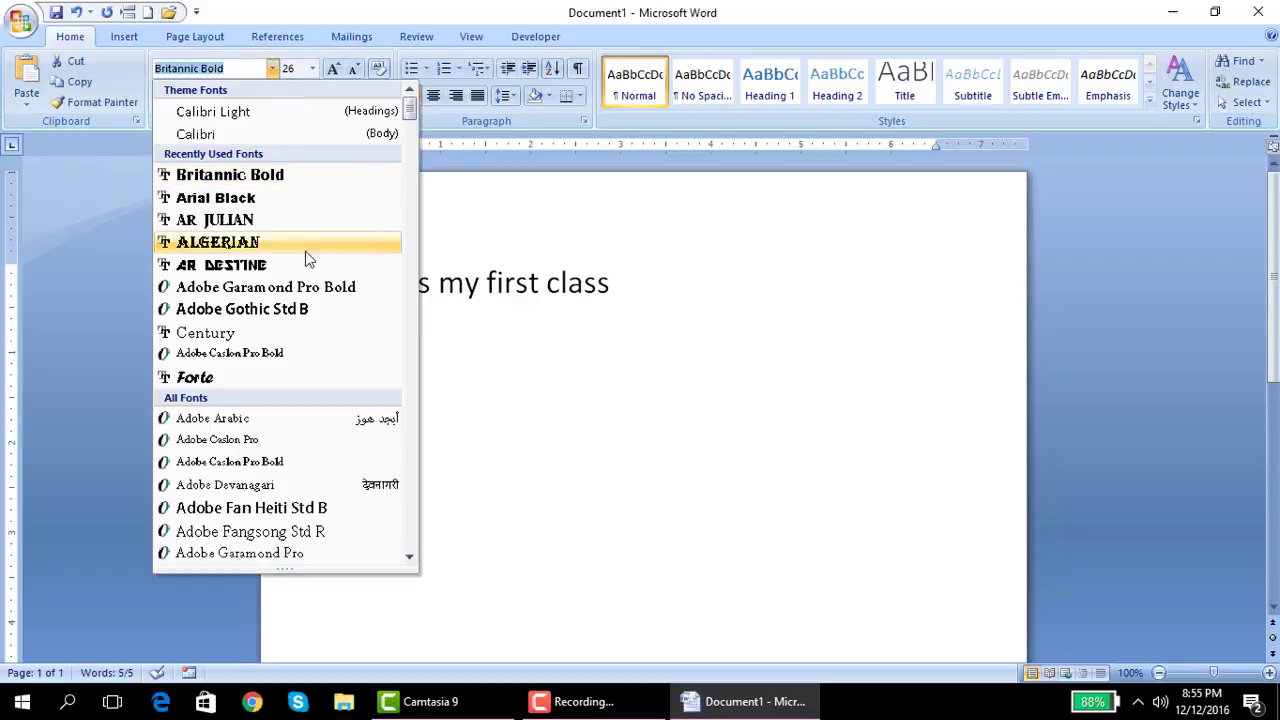
click(305, 334)
click(598, 283)
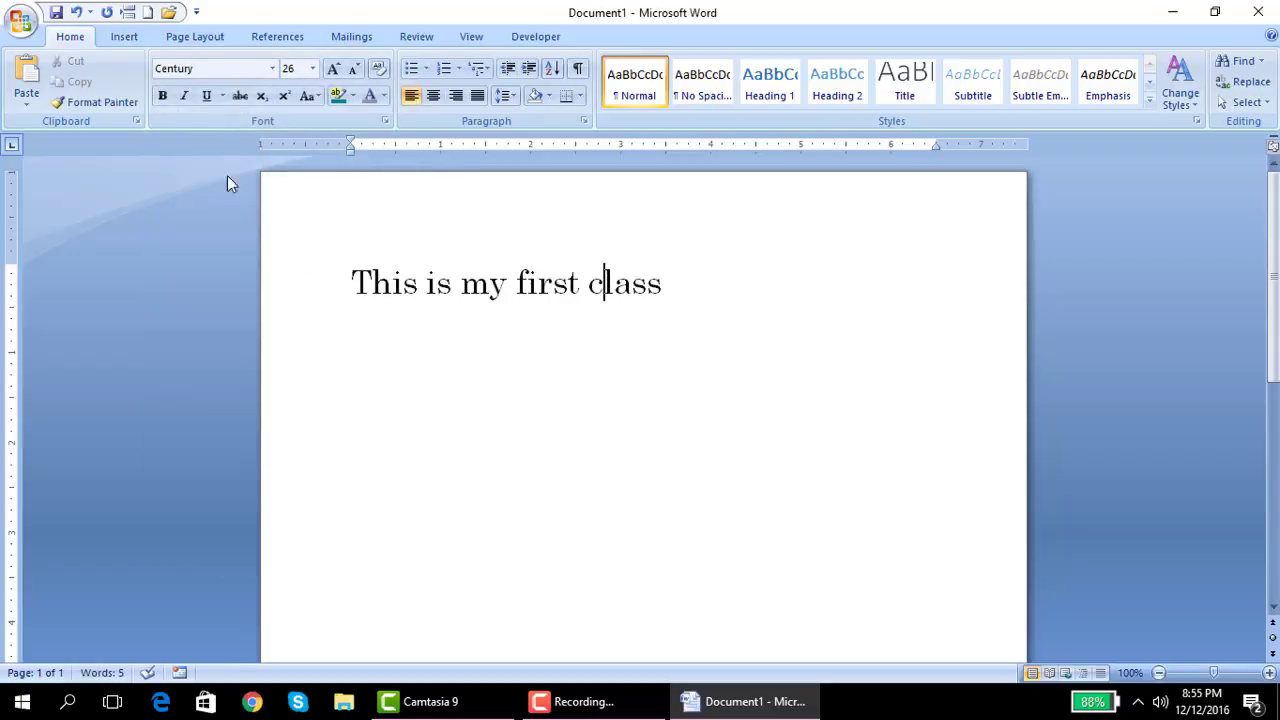
Try bold on the whole line, then remove the bold again.
drag(680, 284, 350, 283)
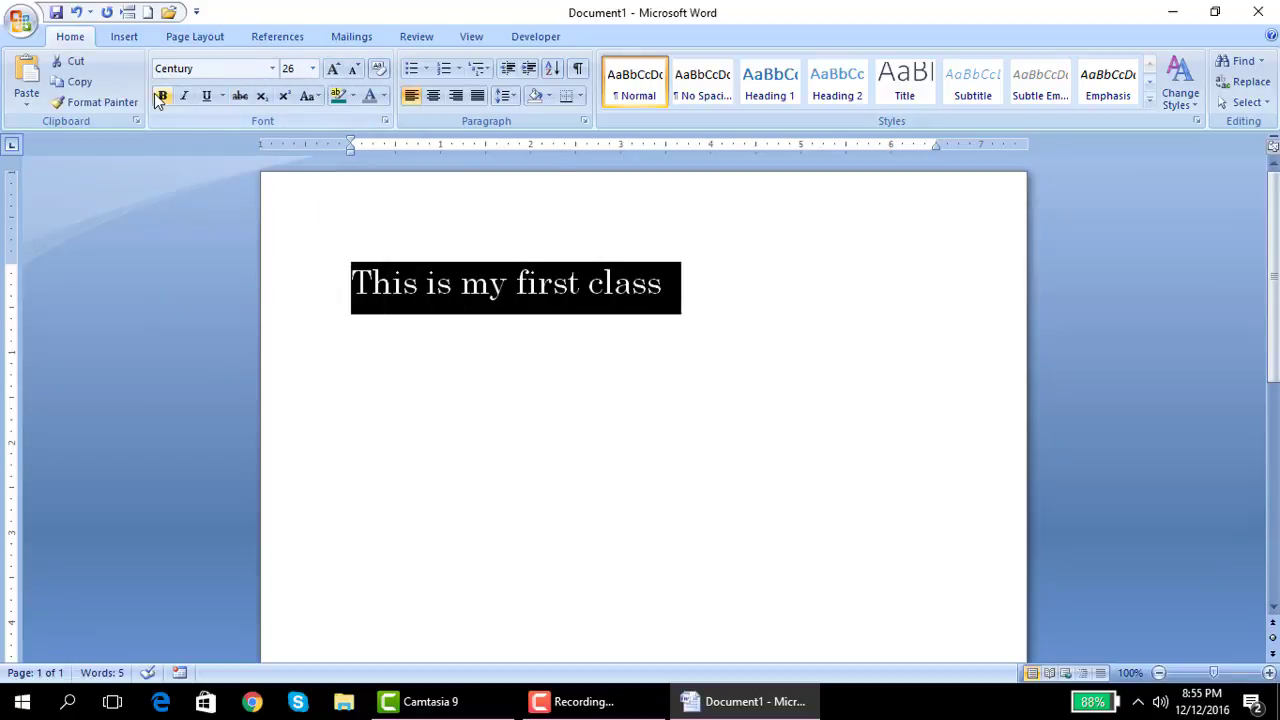
click(632, 285)
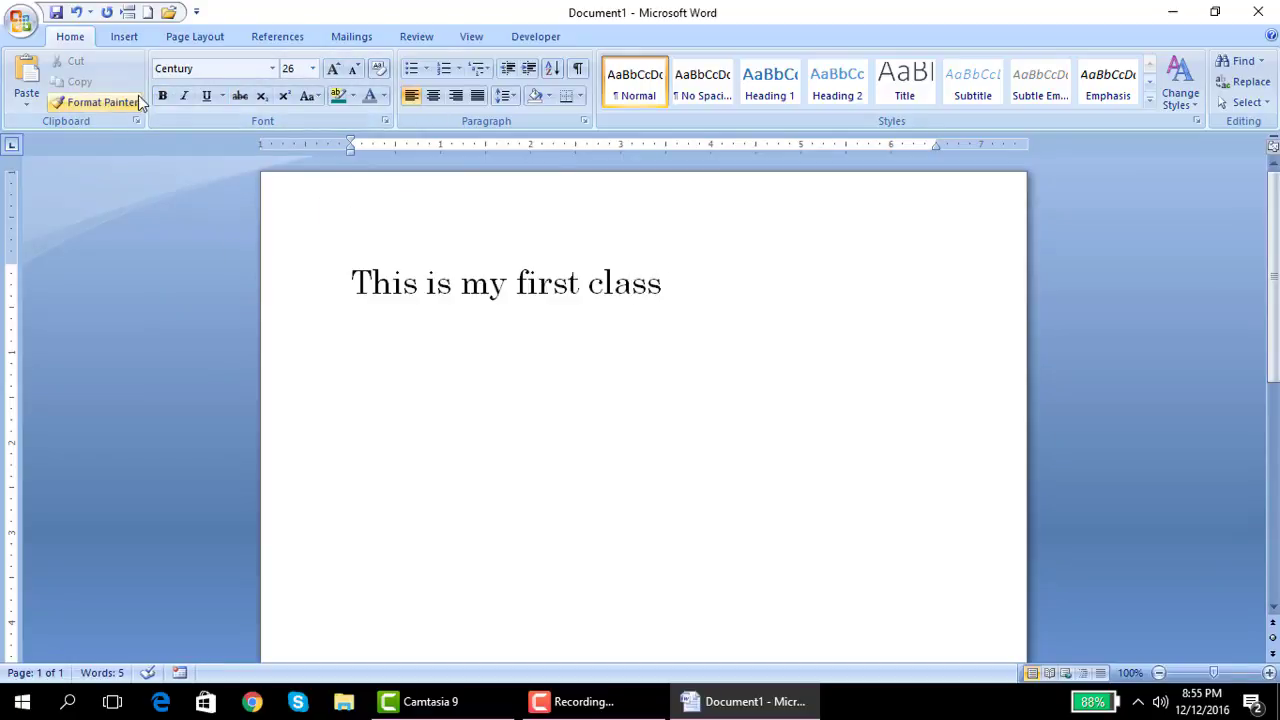
click(697, 287)
key(ctrl+a)
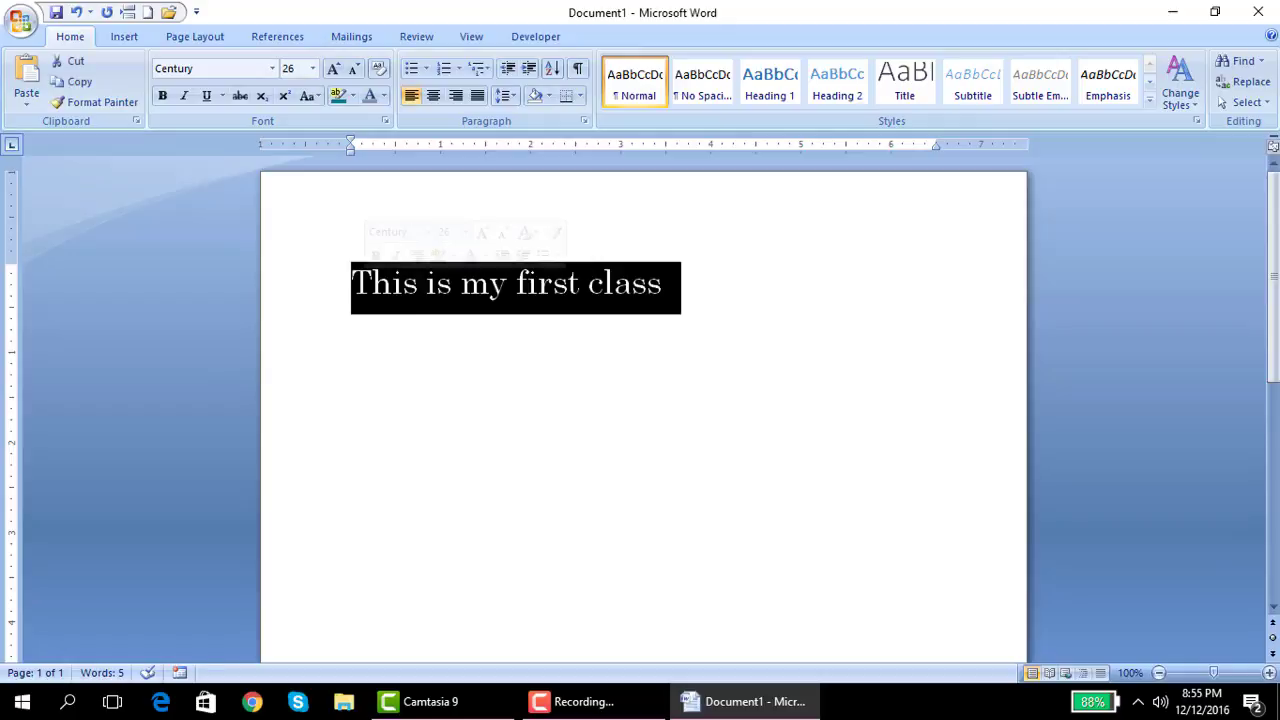
click(164, 100)
click(437, 292)
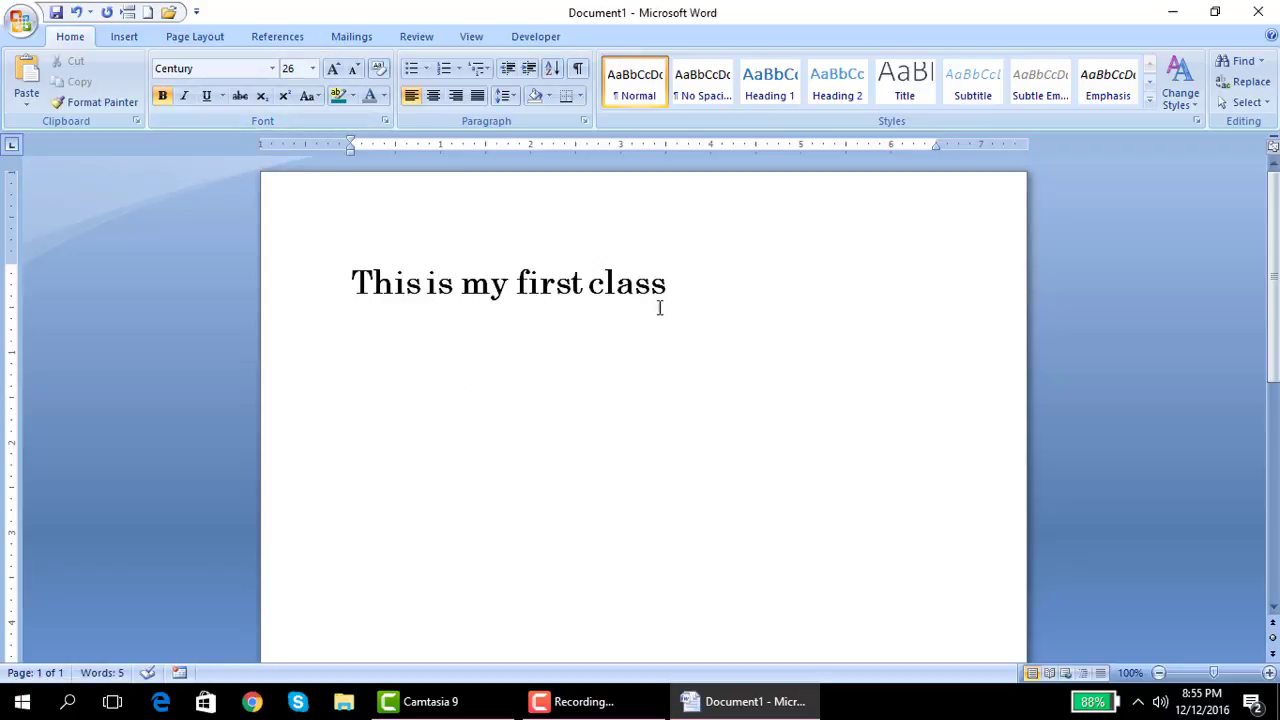
drag(685, 289, 345, 286)
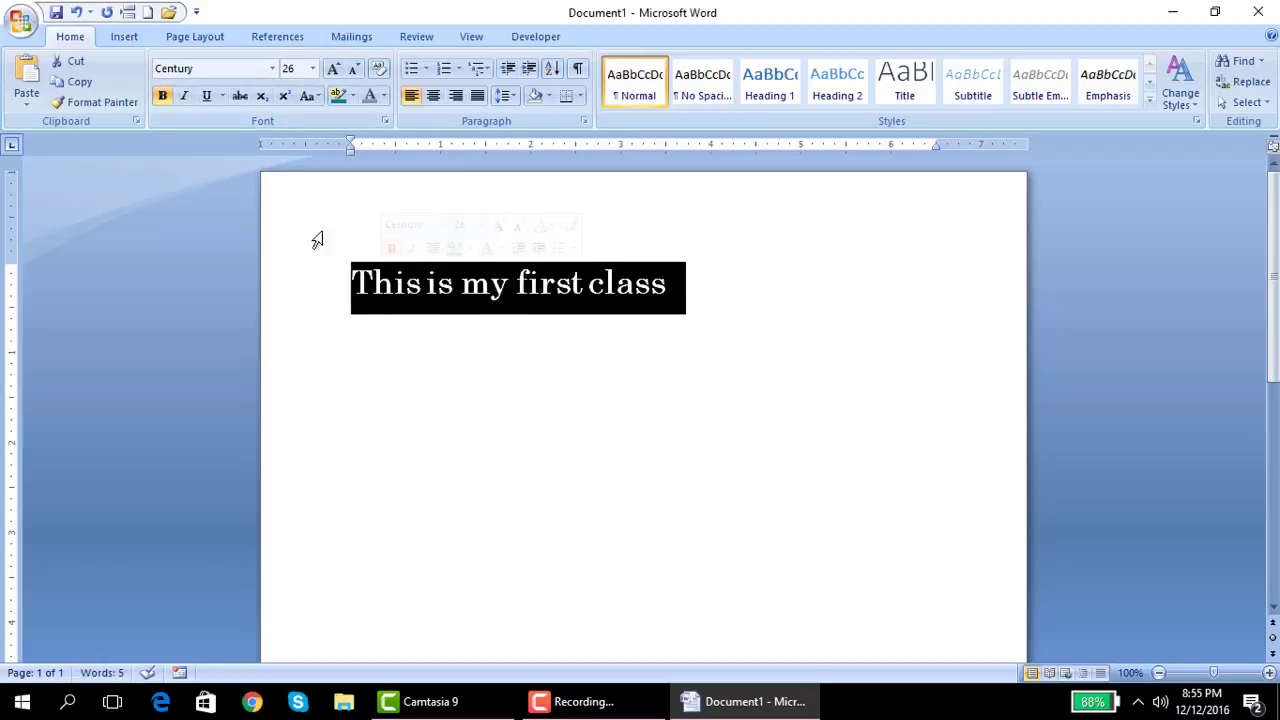
click(162, 96)
click(392, 287)
Apply italic and then underline to 'This is my first class'.
drag(664, 287, 350, 287)
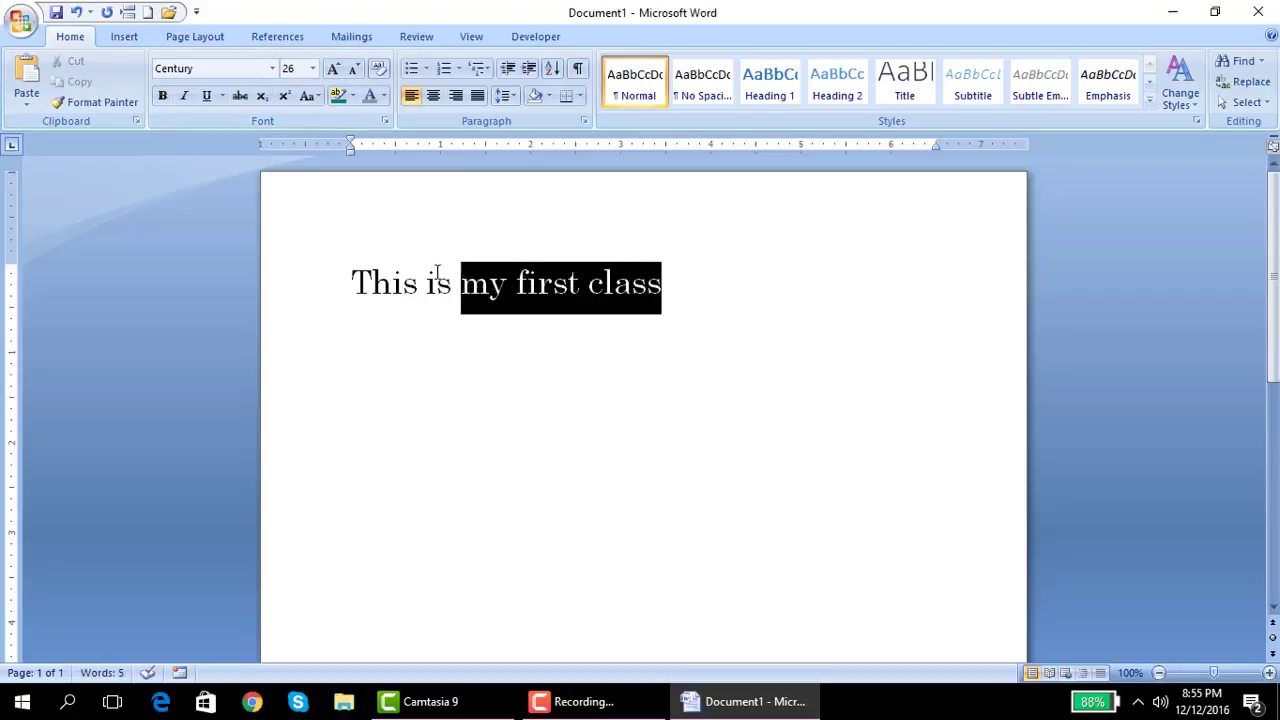
click(188, 100)
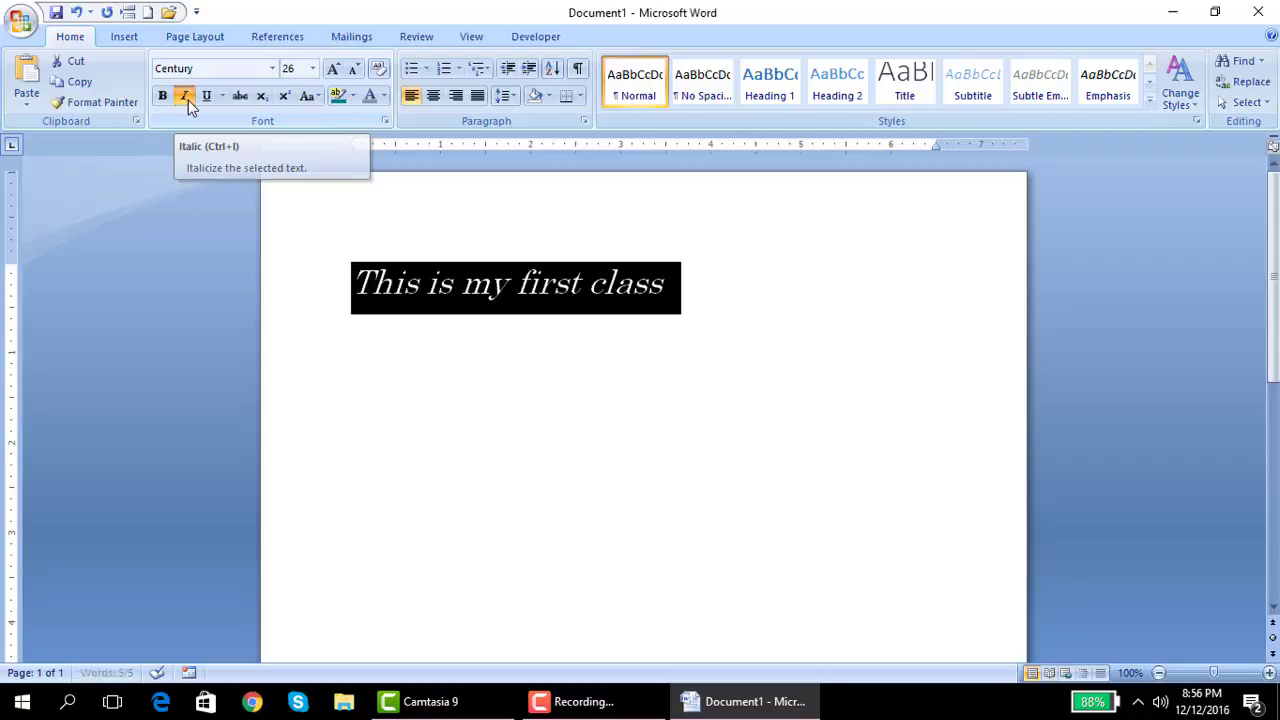
click(500, 297)
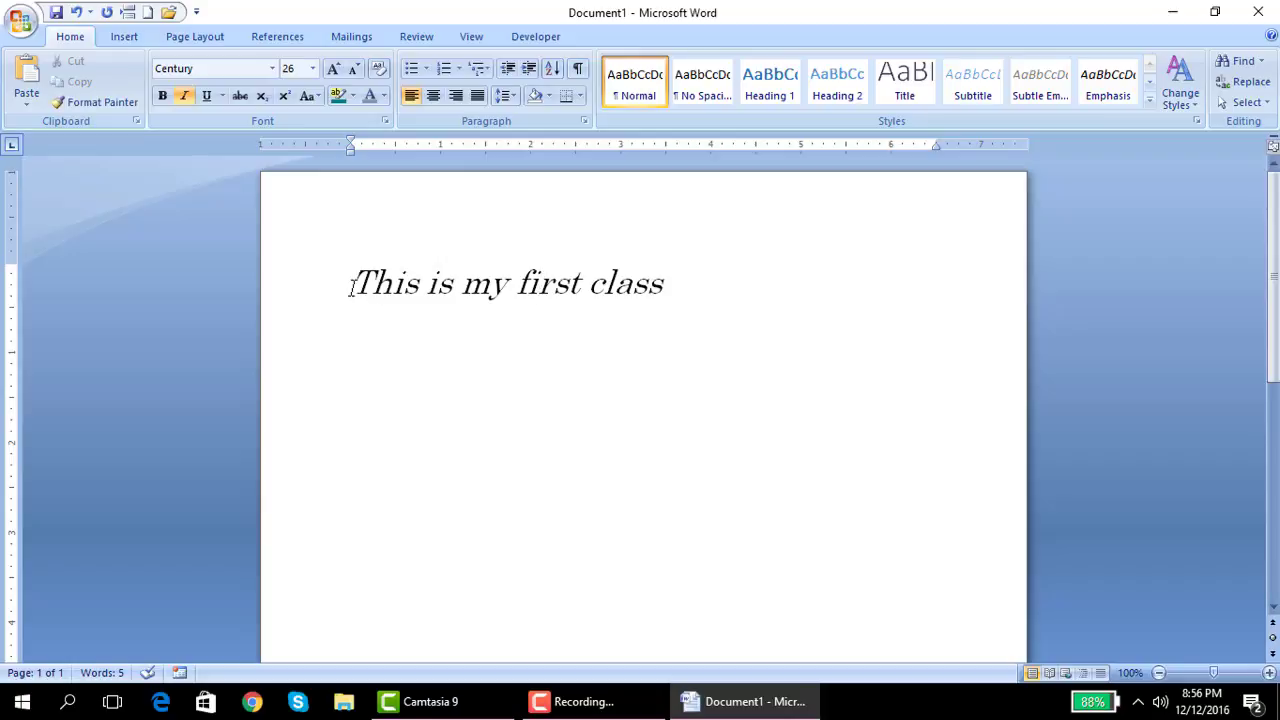
drag(352, 282, 704, 292)
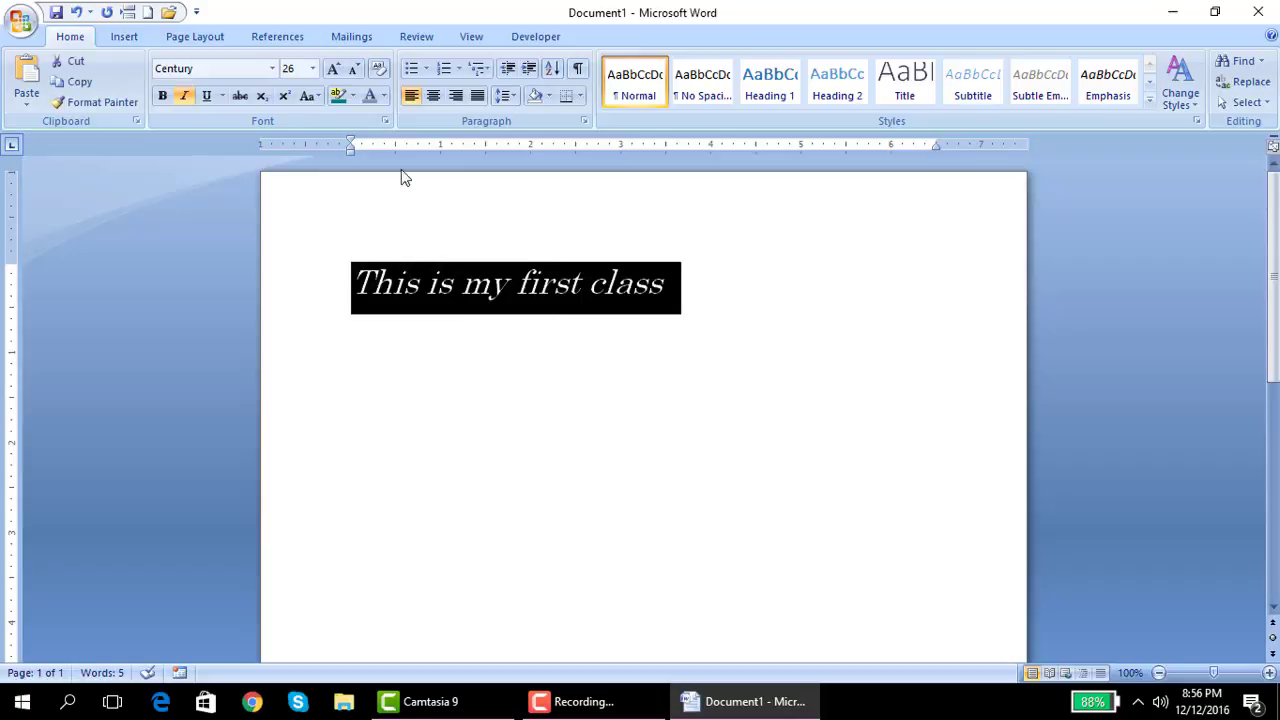
click(207, 96)
click(551, 423)
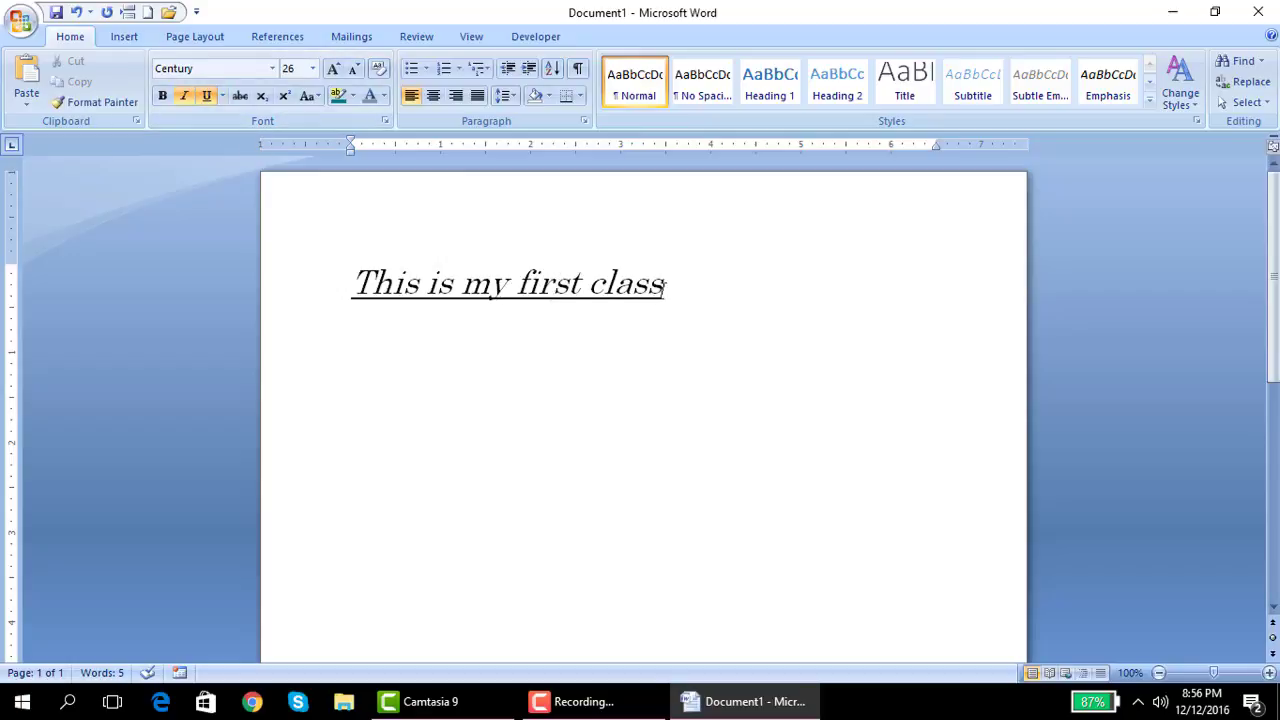
Insert two empty lines below the heading.
key(Return)
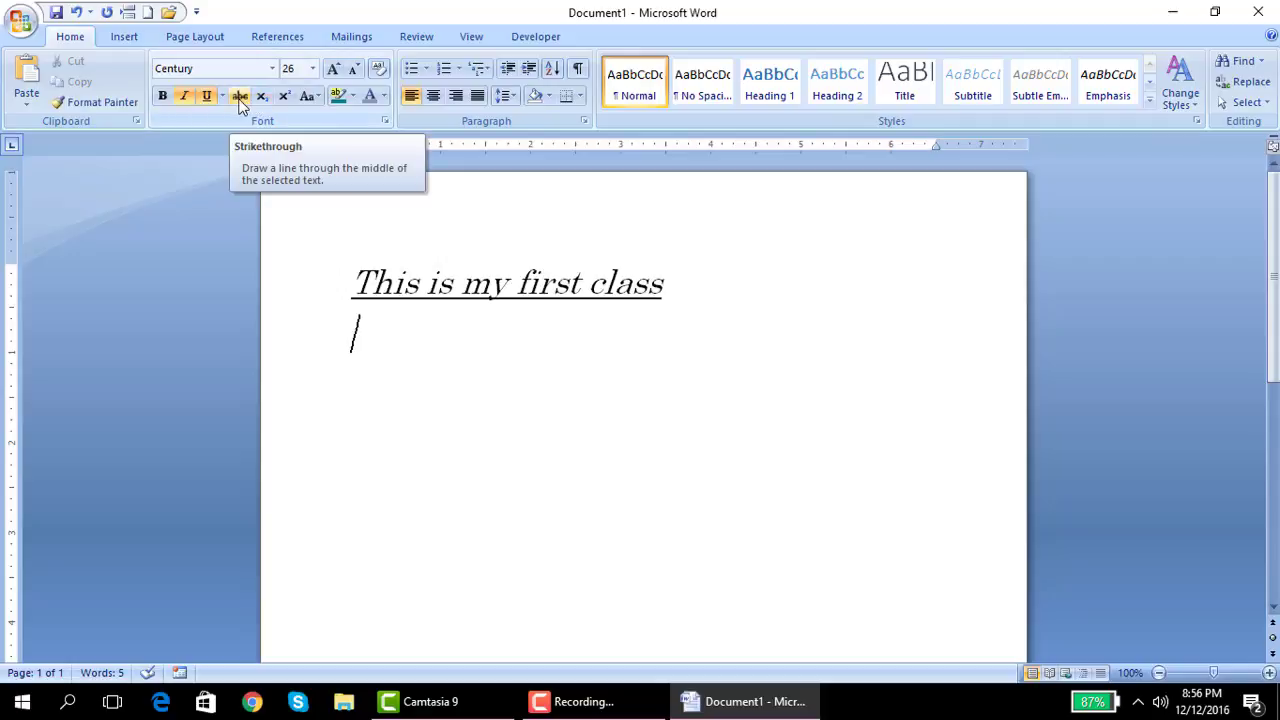
key(Return)
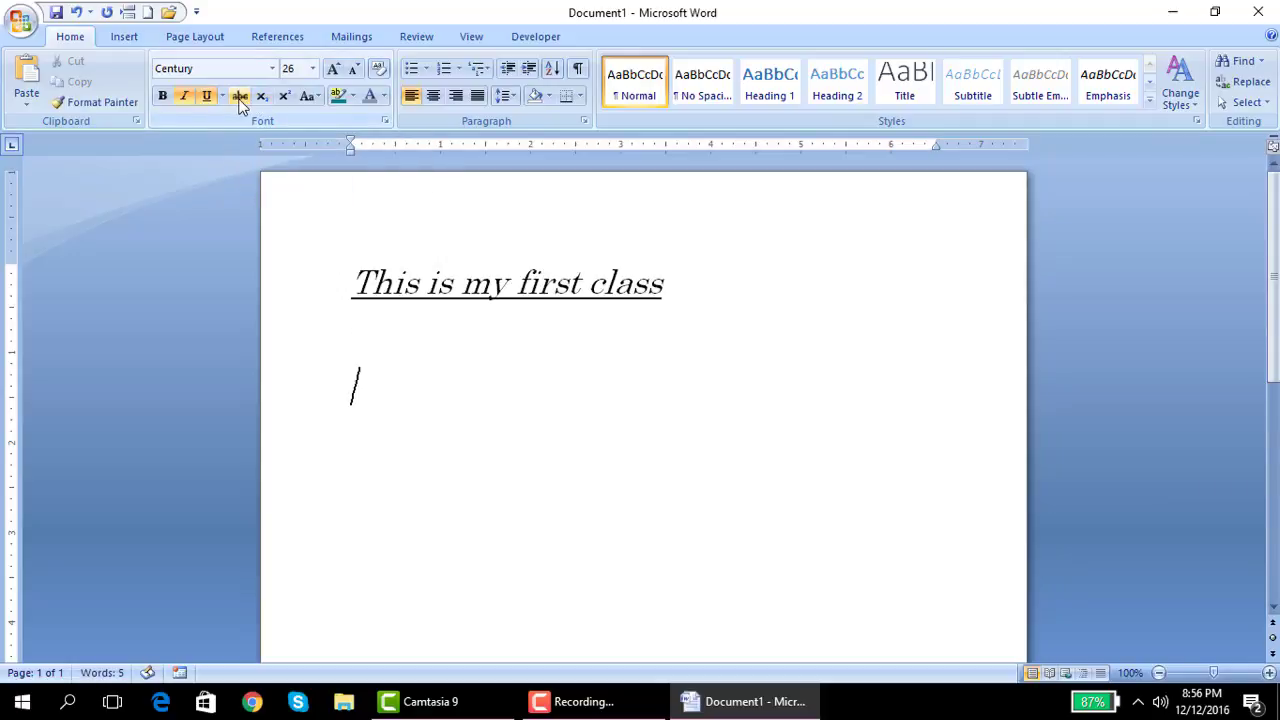
Turn off italic and underline and type the price line 'Rs 10000 /7500'.
click(206, 95)
click(184, 95)
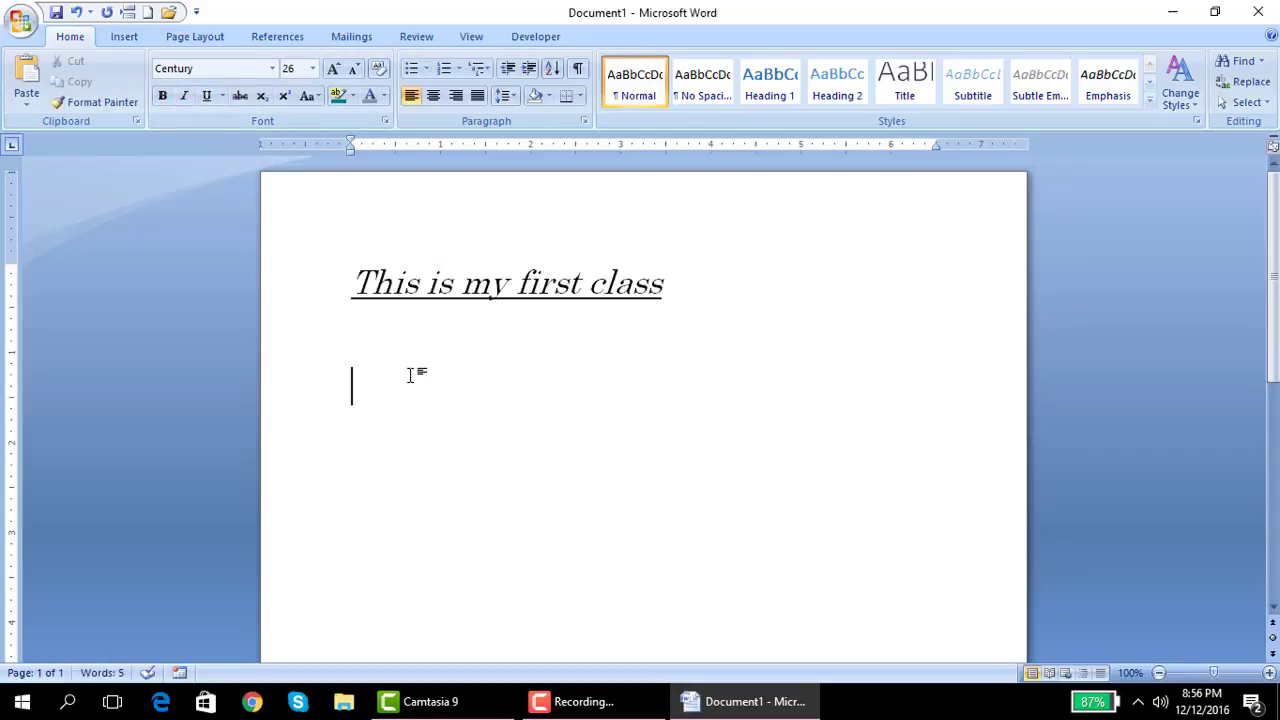
text(Rs)
text( 100)
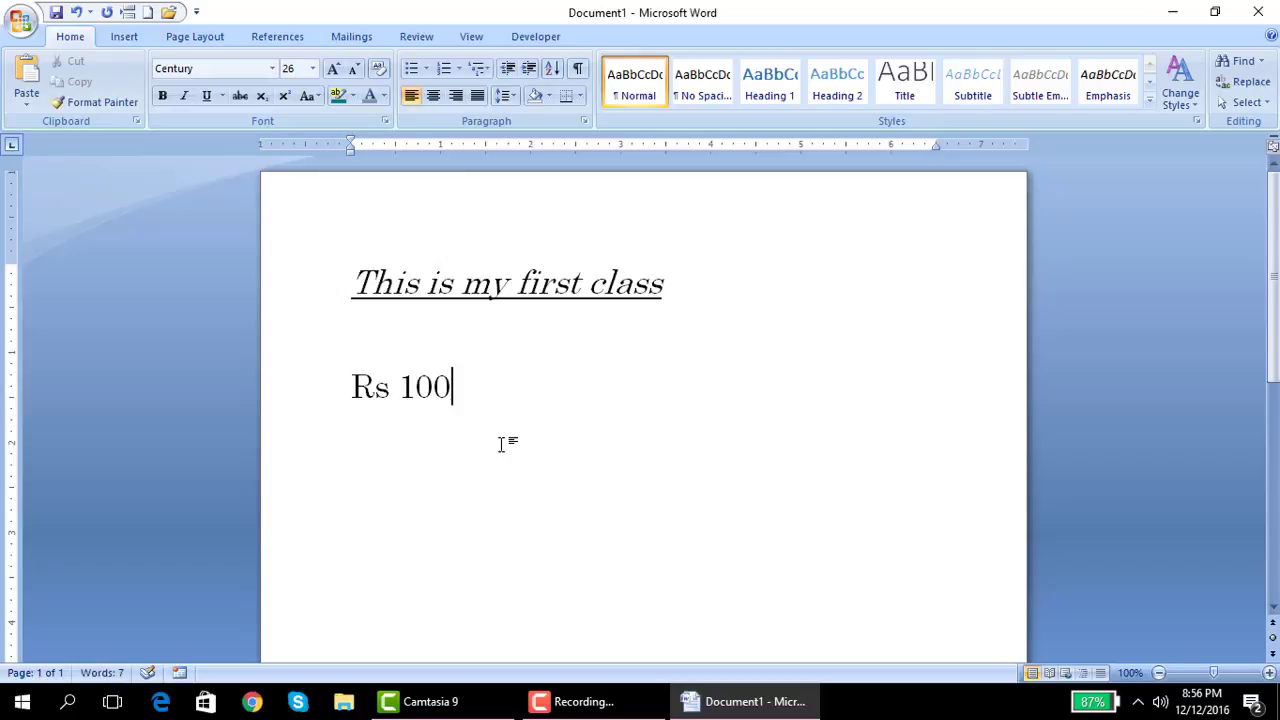
text(00)
text( /7)
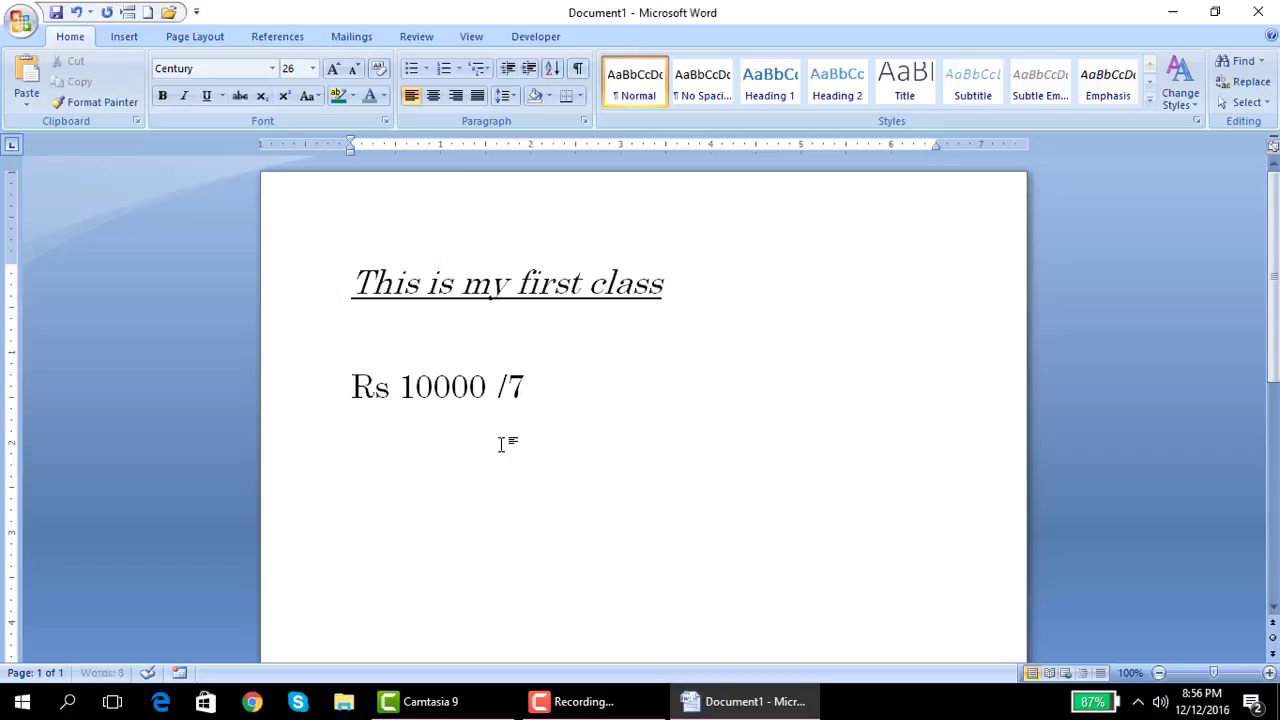
text(500)
drag(600, 385, 488, 387)
click(488, 387)
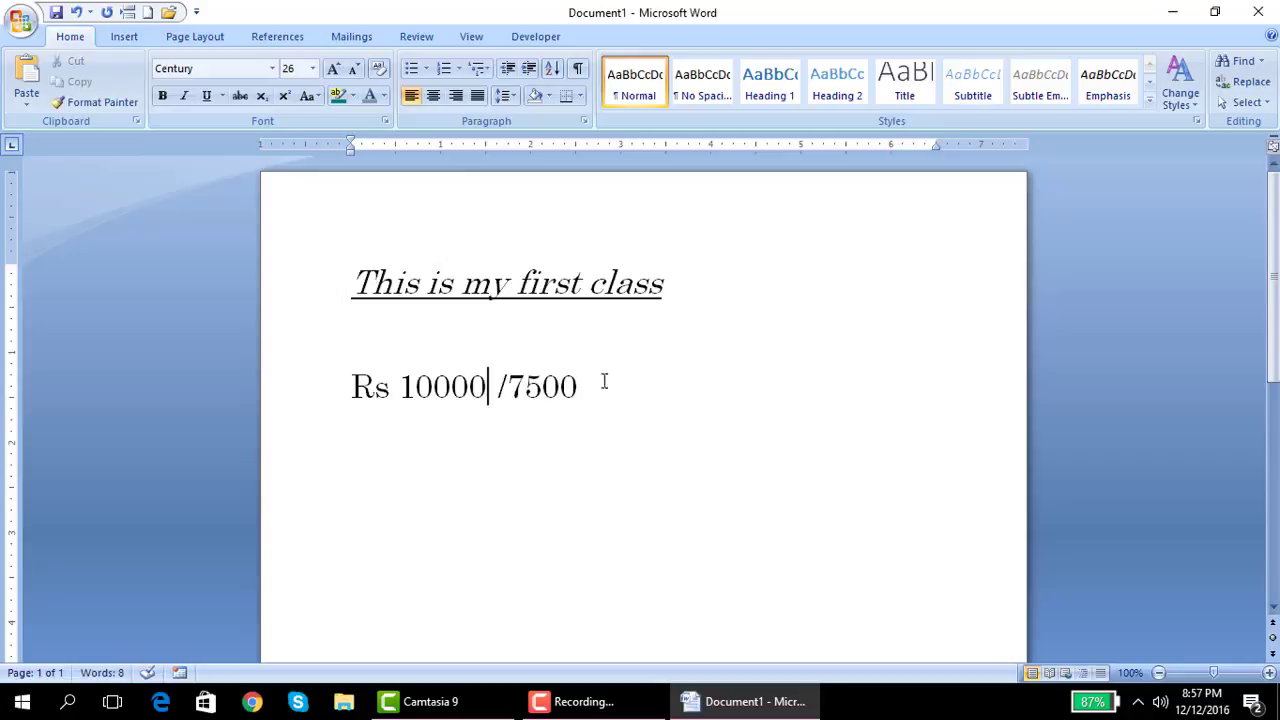
drag(600, 384, 400, 387)
click(352, 386)
Insert an italic underlined 'Samsung Mobile S4' line above the price.
click(356, 348)
key(Return)
text(Sam)
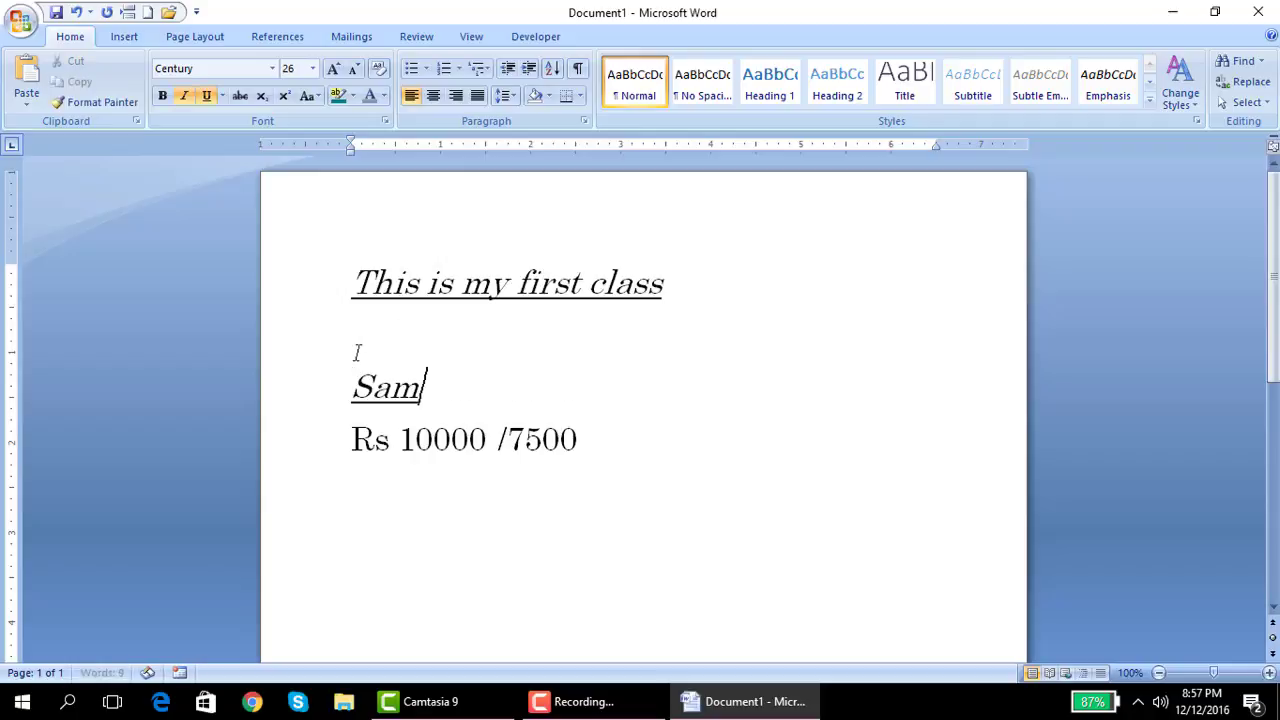
text(sung M)
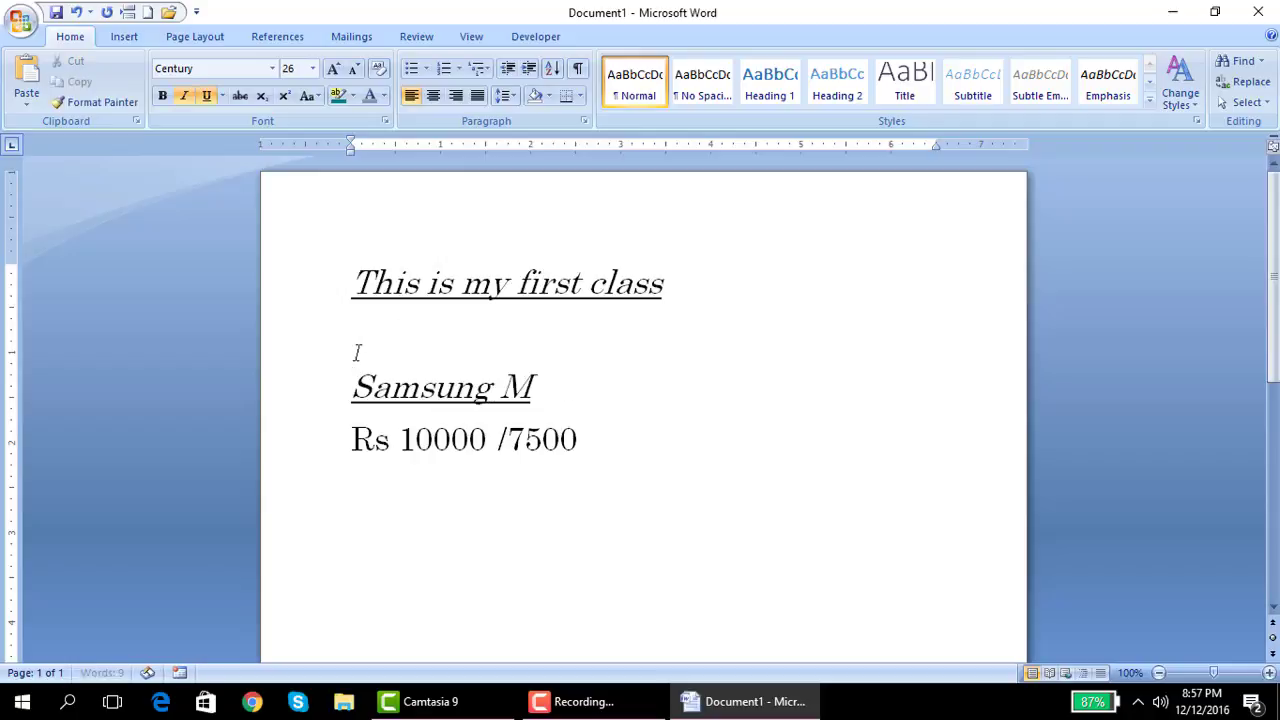
text(obile)
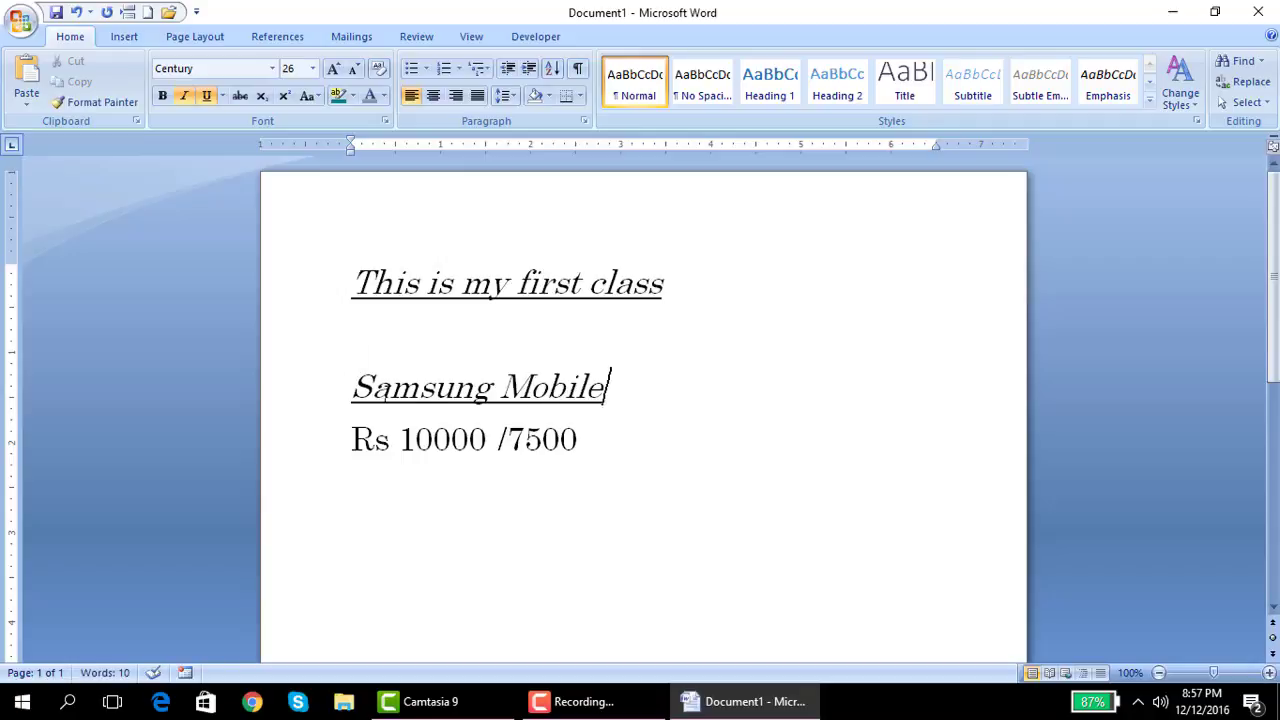
text( S)
text(4)
key(Down)
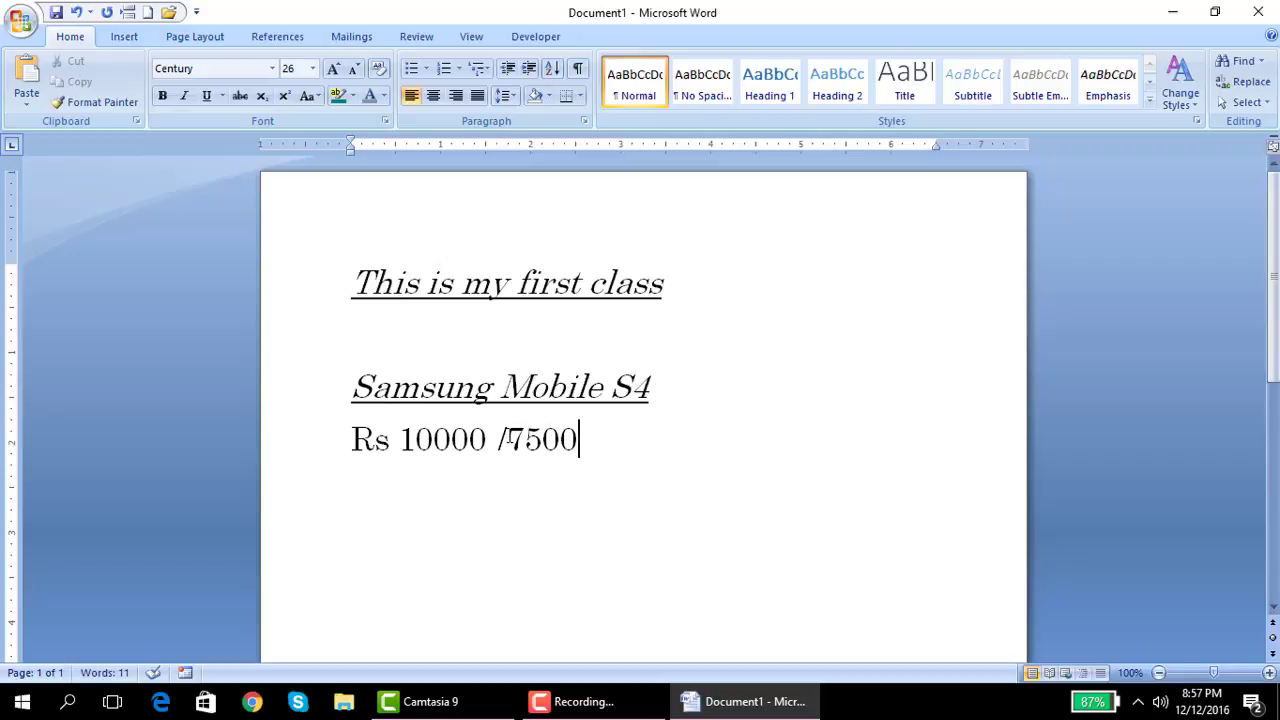
Strike through the old price 10000.
drag(507, 438, 593, 440)
click(591, 440)
drag(484, 440, 399, 440)
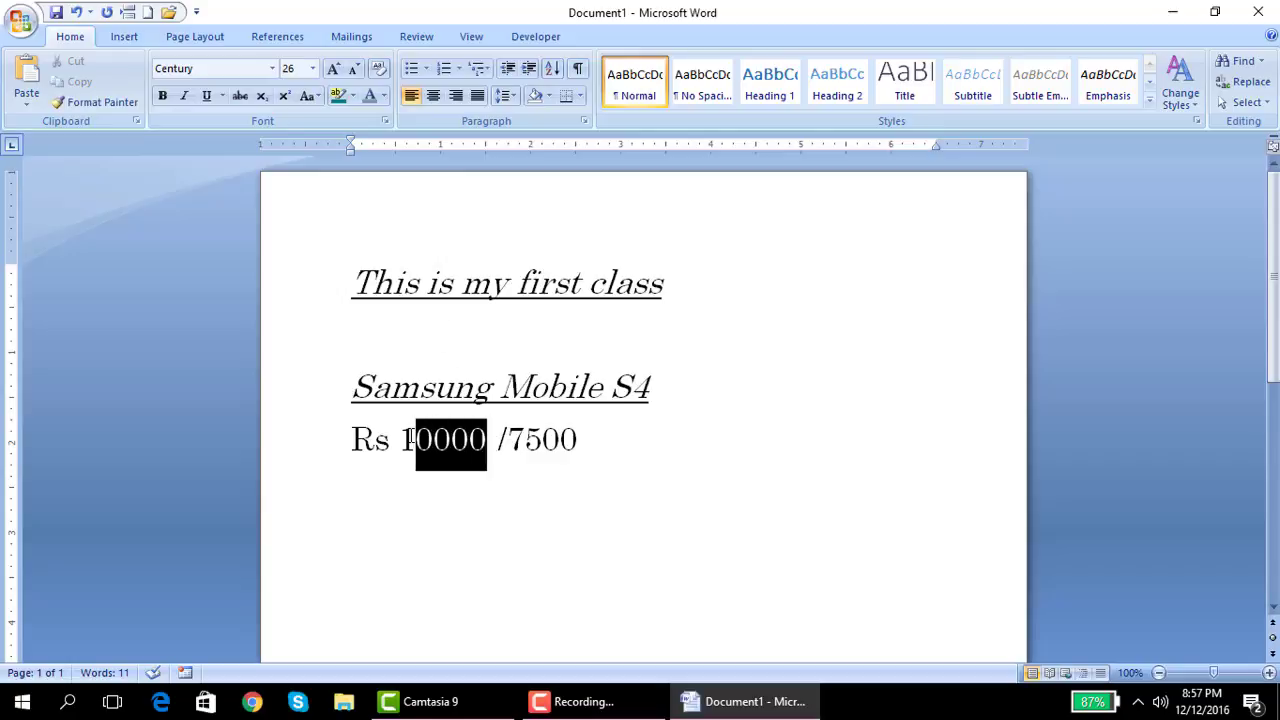
click(243, 98)
click(452, 440)
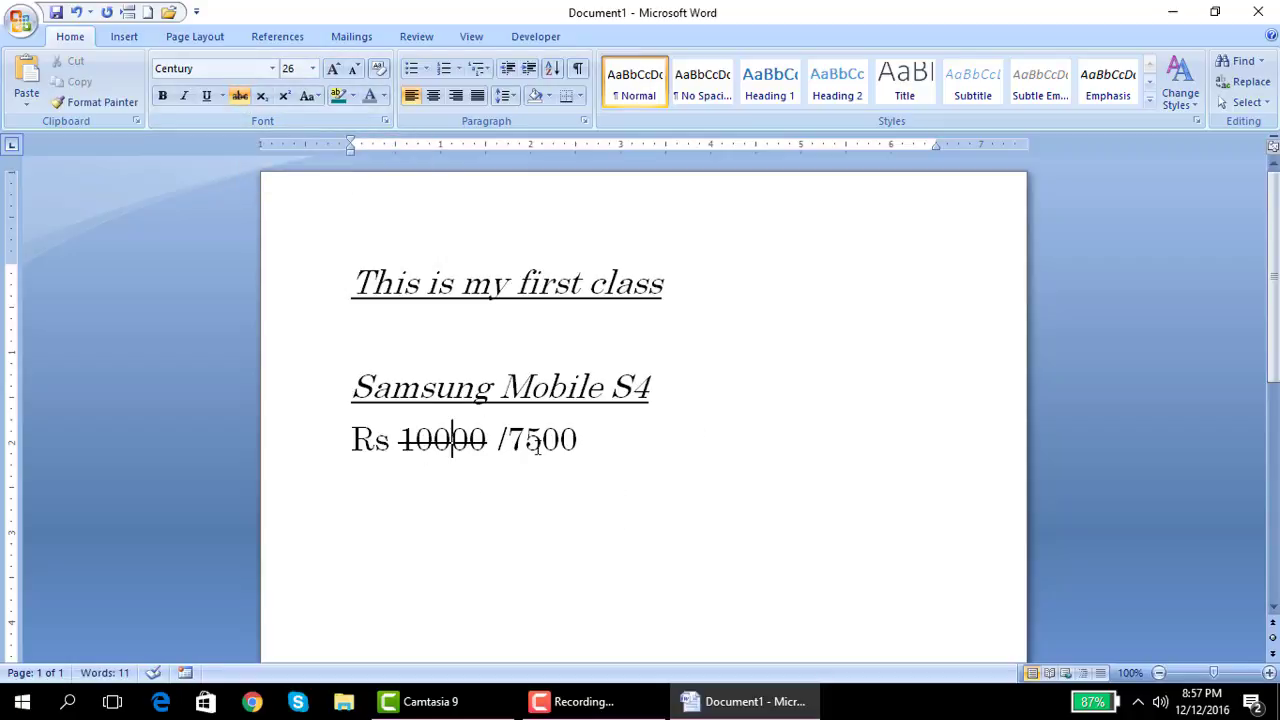
Check the price selections and start a new line below the price.
drag(399, 440, 614, 435)
click(623, 453)
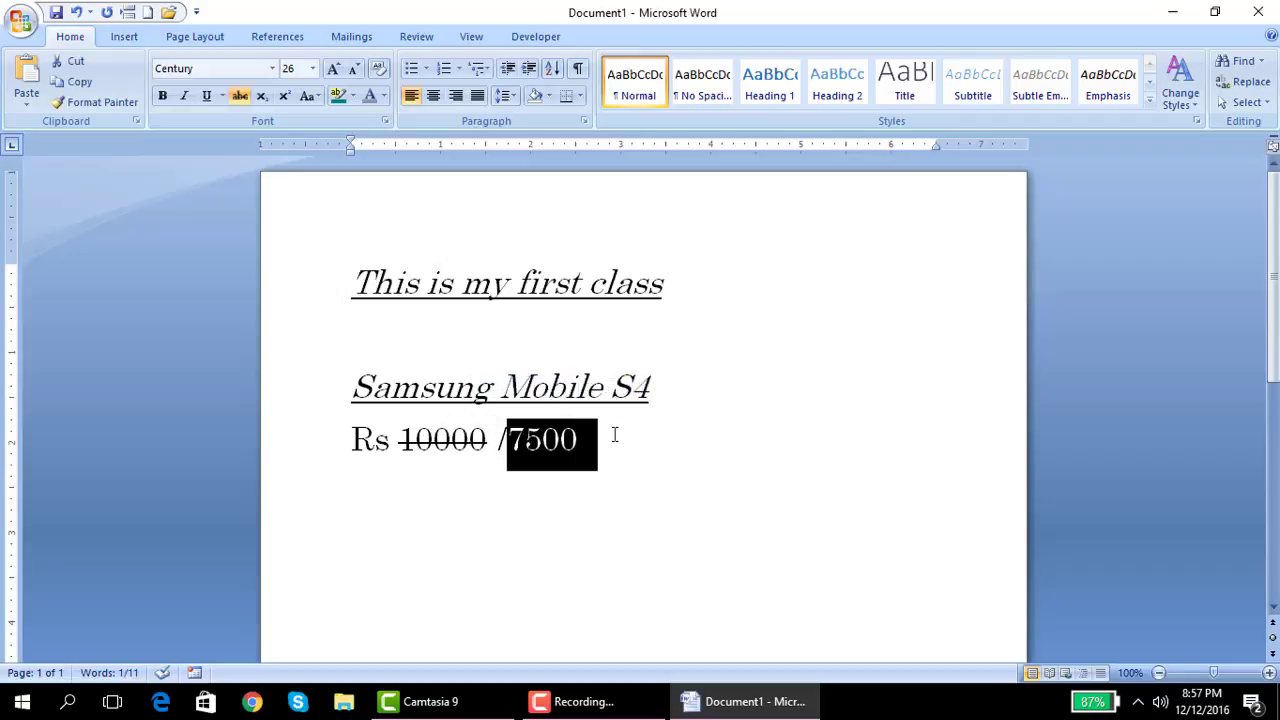
click(614, 436)
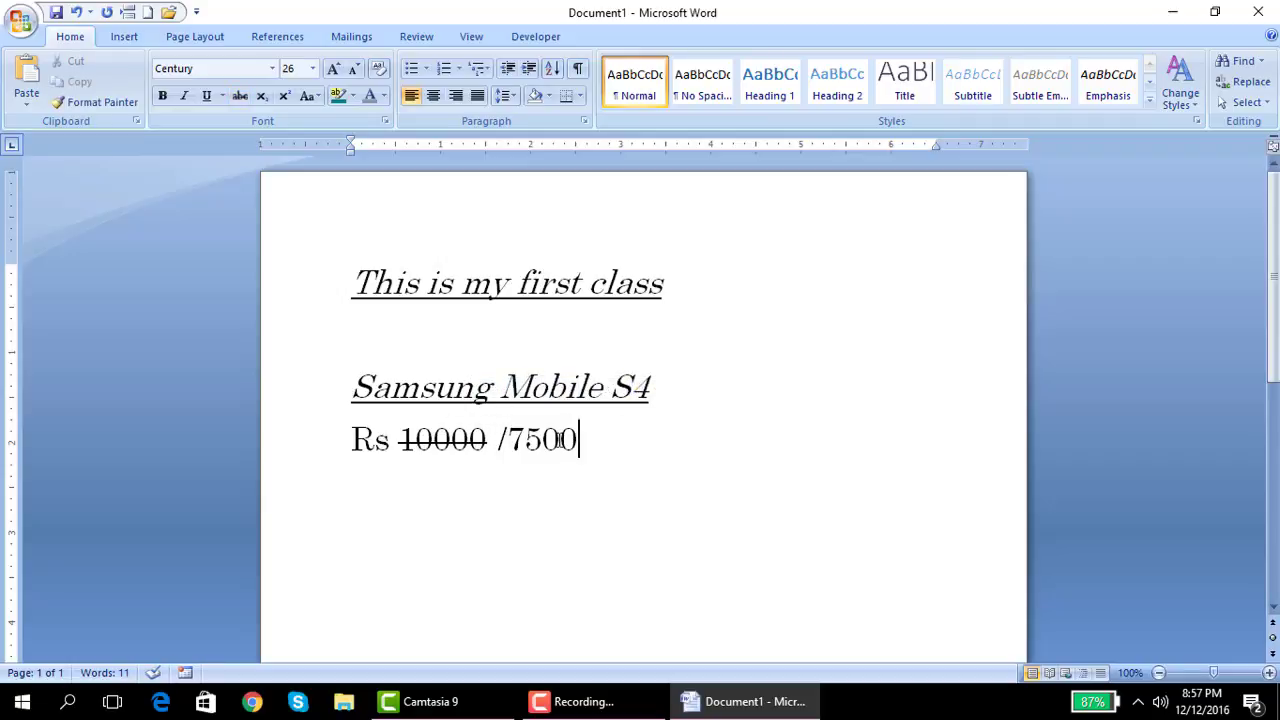
drag(609, 428, 497, 440)
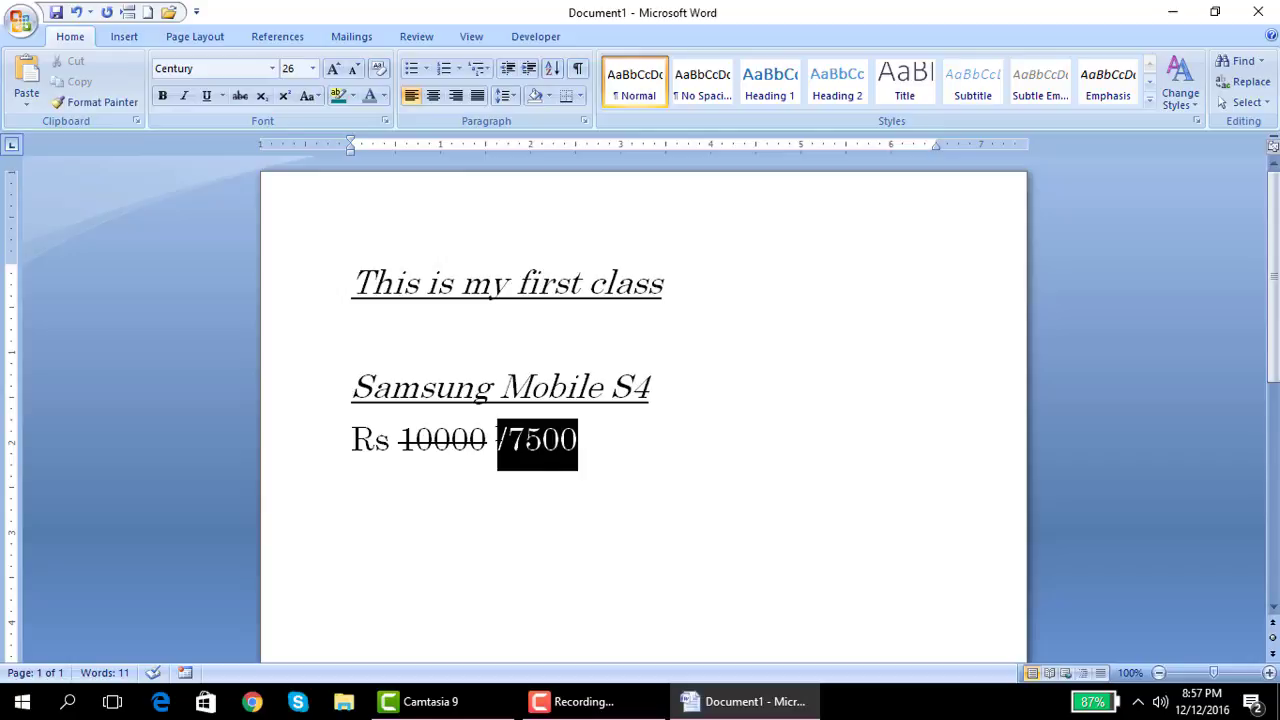
click(620, 443)
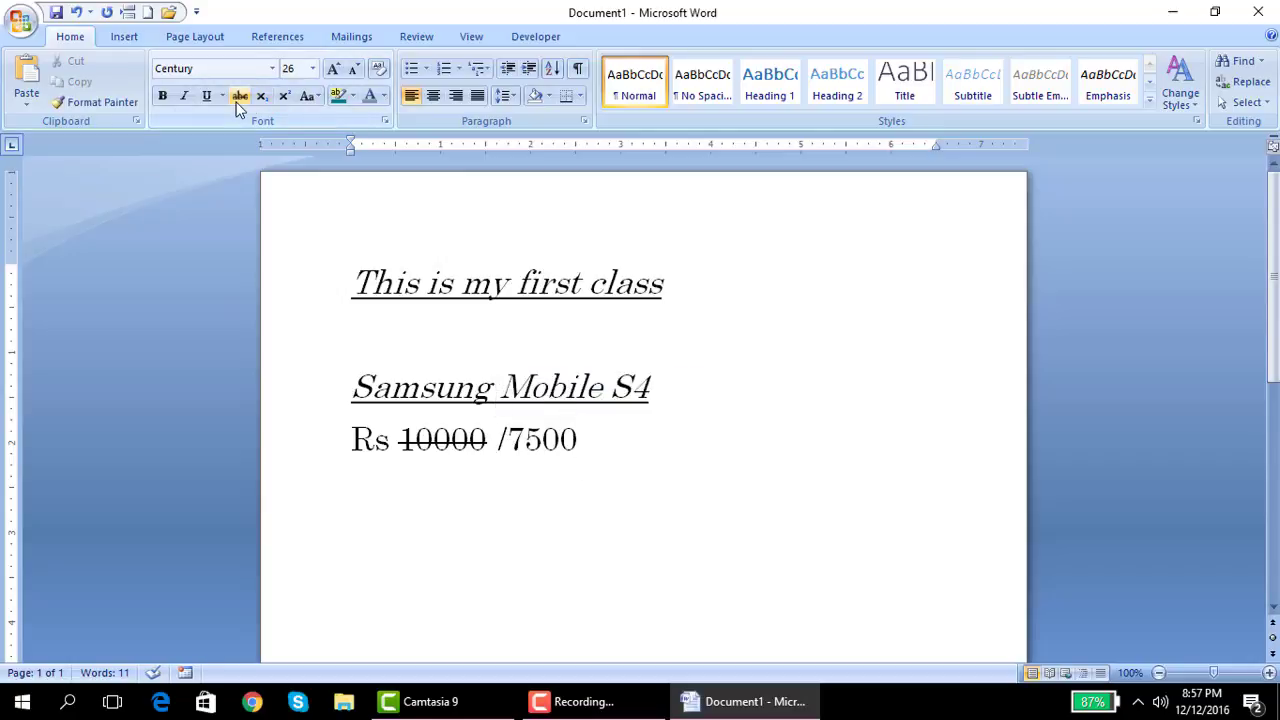
key(Return)
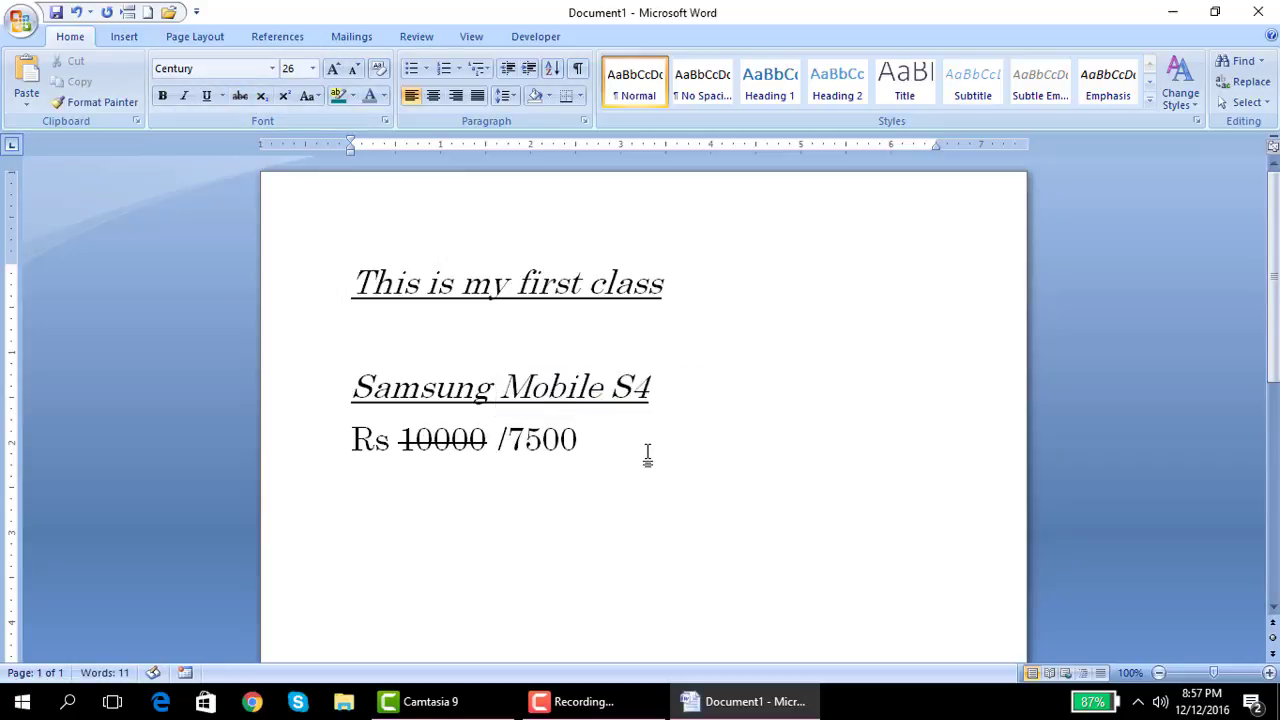
scroll(351, 374, down, 2)
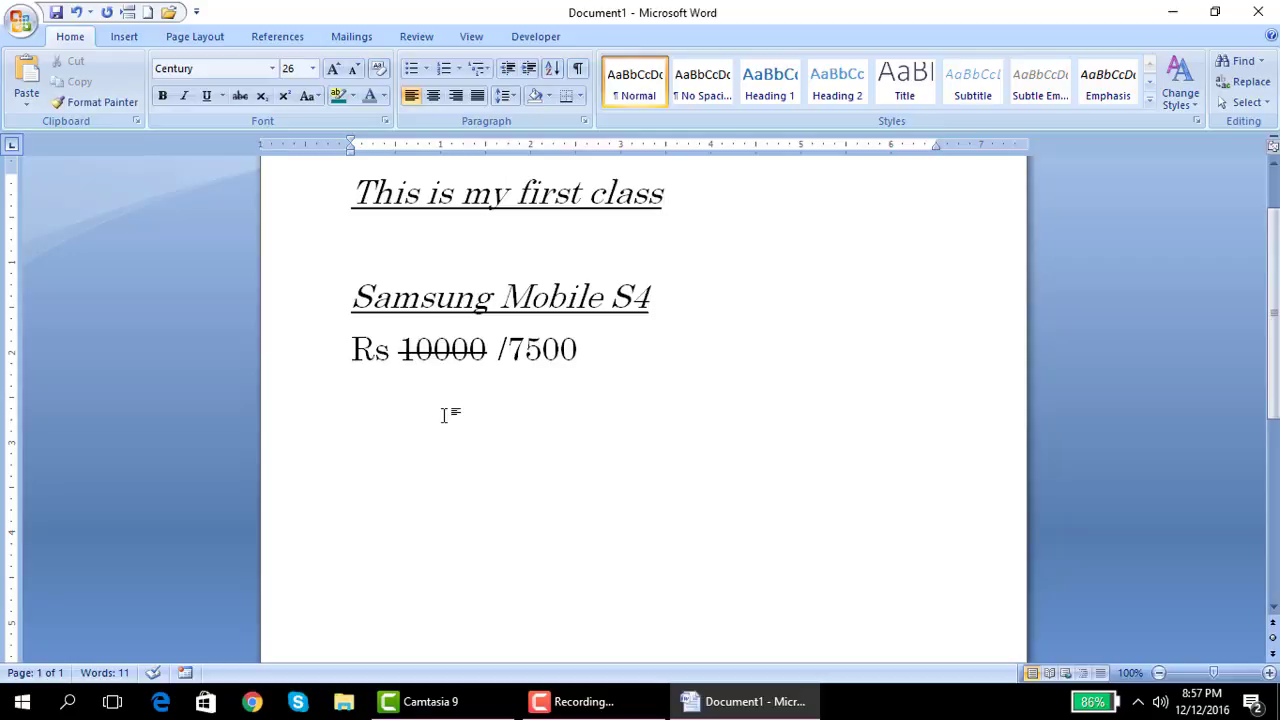
Type the formula 'O16+H2O' on the new line.
text(O)
text(16)
drag(419, 397, 396, 401)
click(457, 400)
click(376, 400)
text(+)
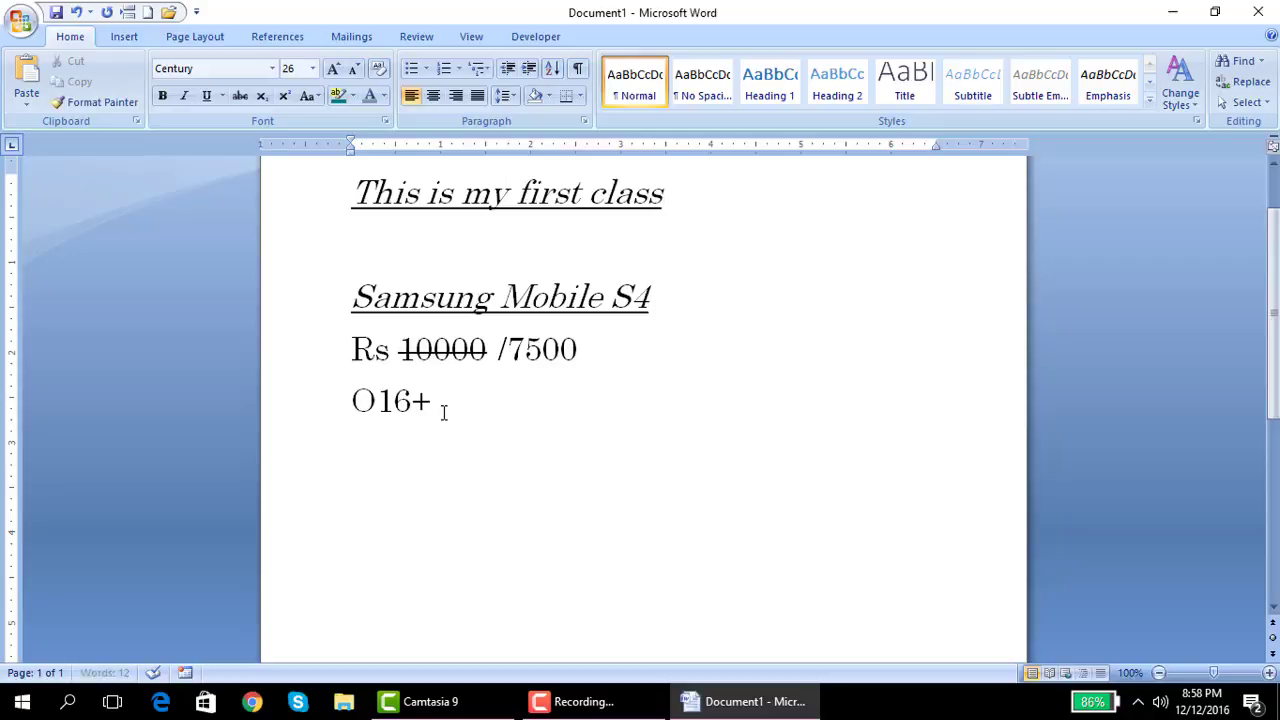
text(k)
key(BackSpace)
text(H2)
text(O)
Make the 16 and the 2 subscript so the formula reads O₁₆+H₂O.
drag(411, 400, 377, 400)
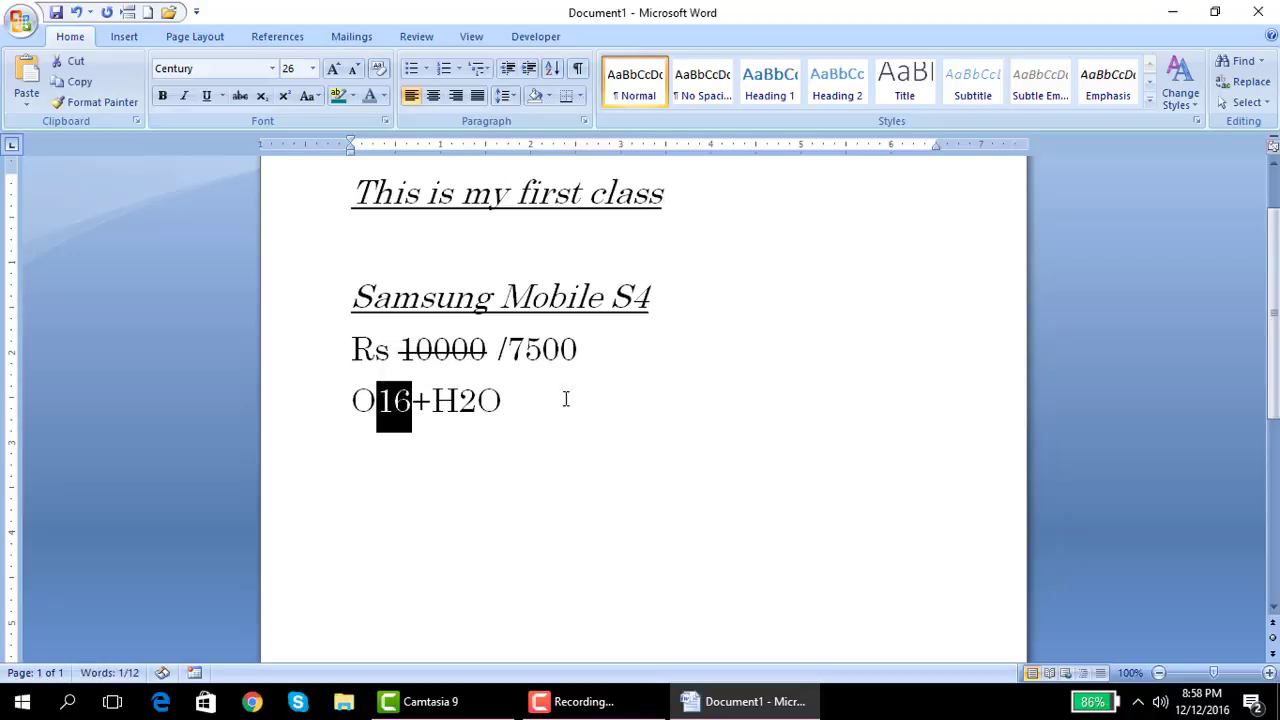
drag(477, 400, 459, 400)
click(578, 413)
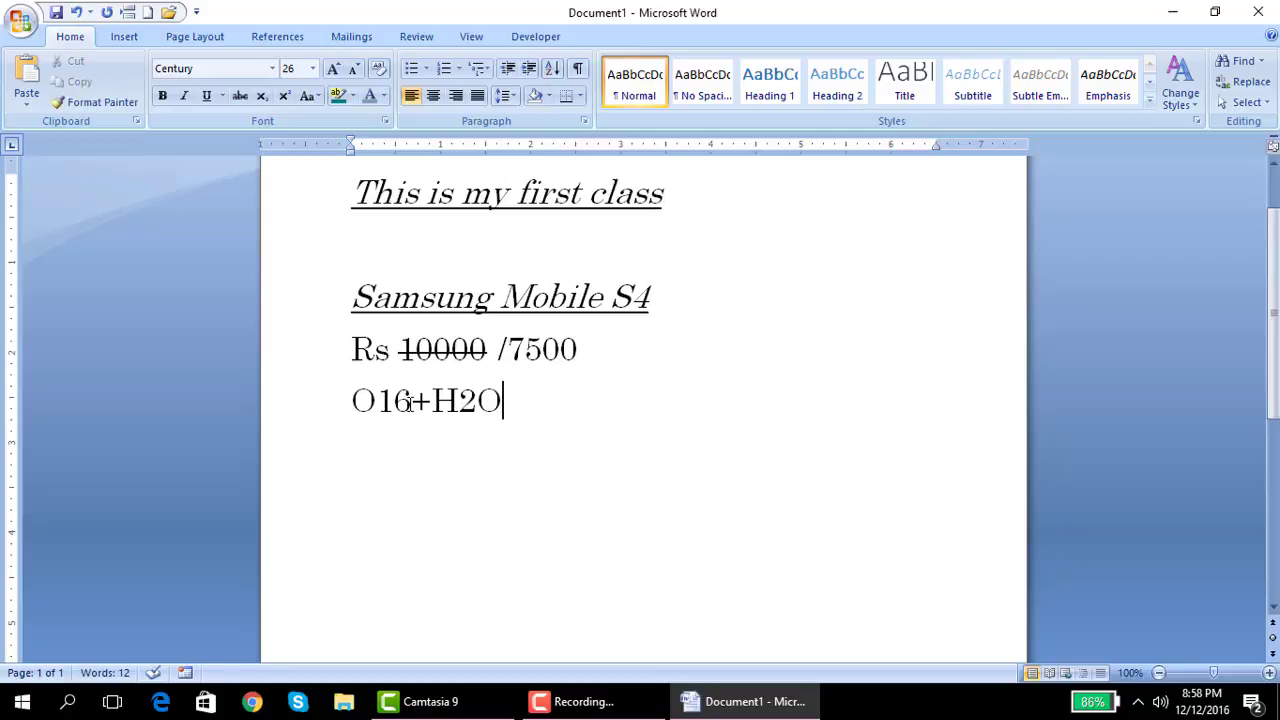
drag(413, 400, 377, 400)
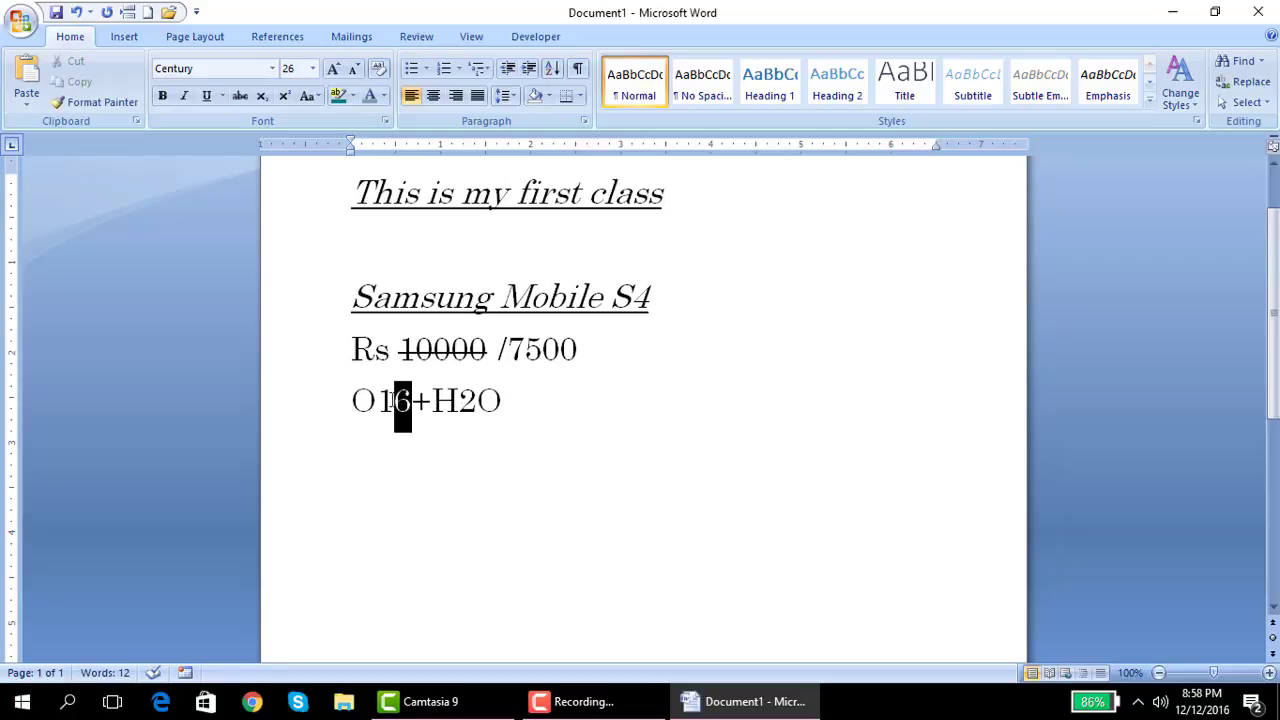
click(459, 400)
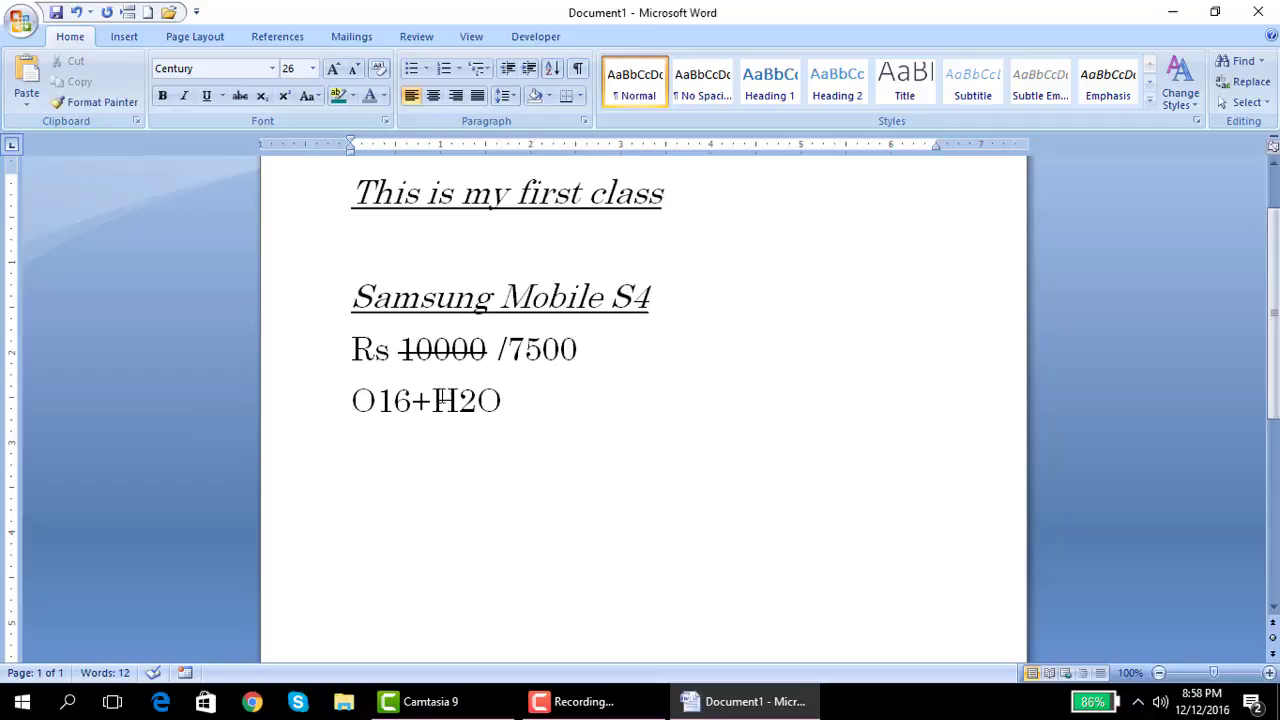
click(406, 405)
drag(406, 405, 377, 403)
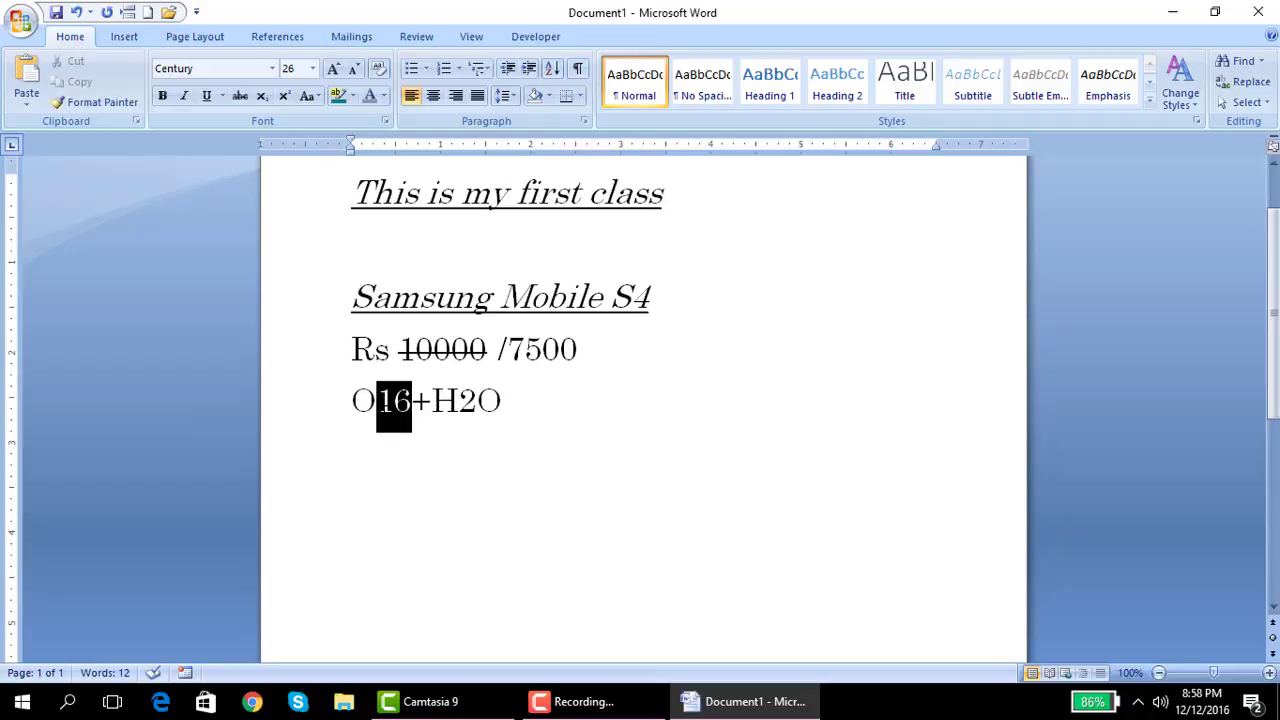
click(264, 96)
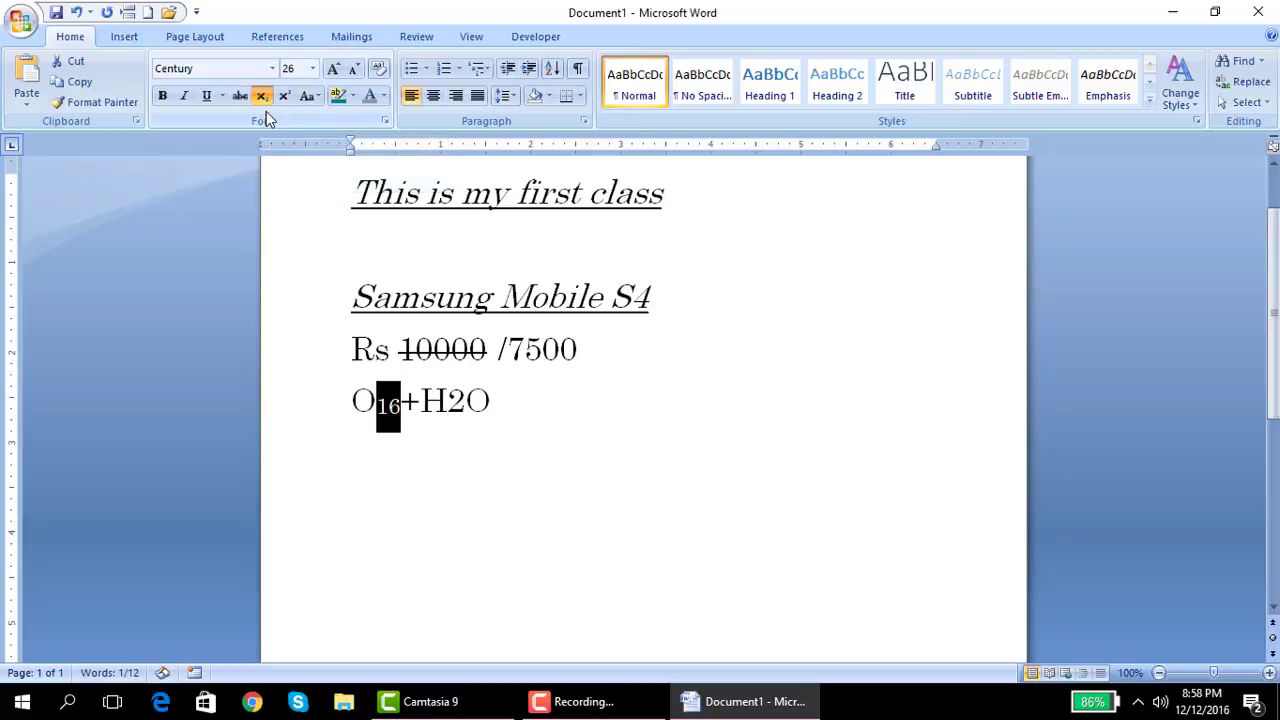
click(419, 425)
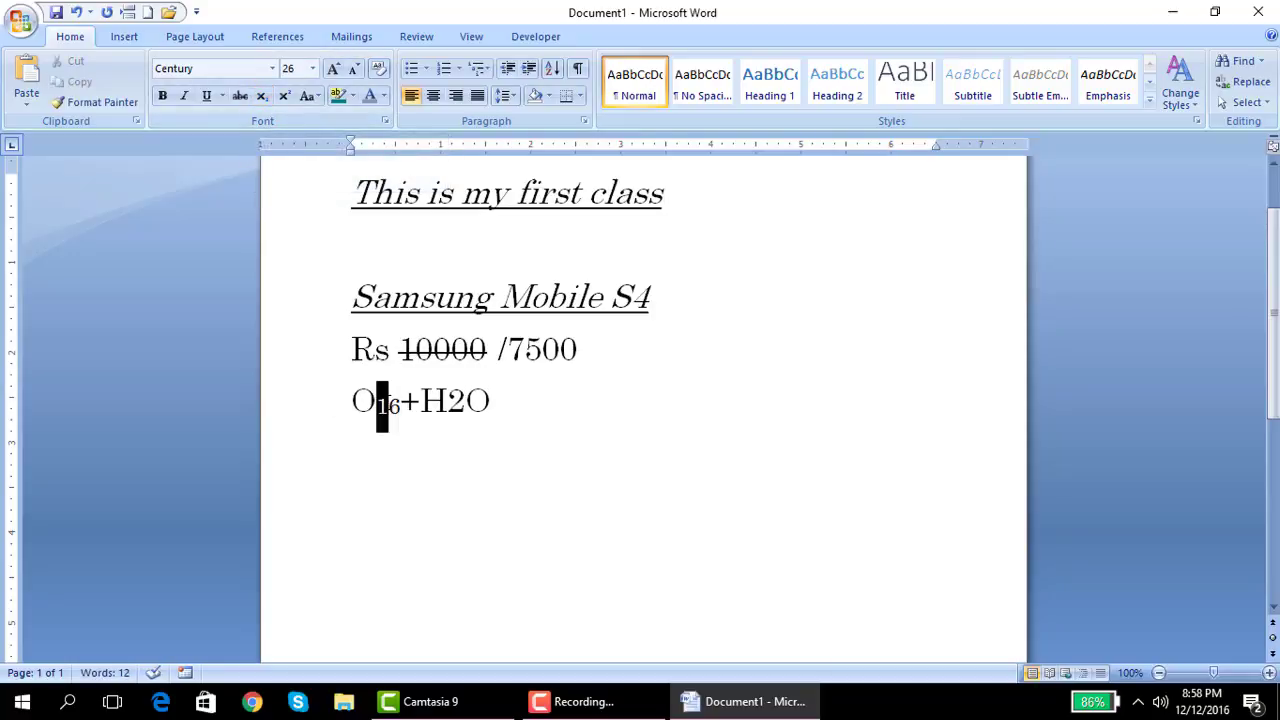
click(410, 402)
drag(447, 400, 466, 400)
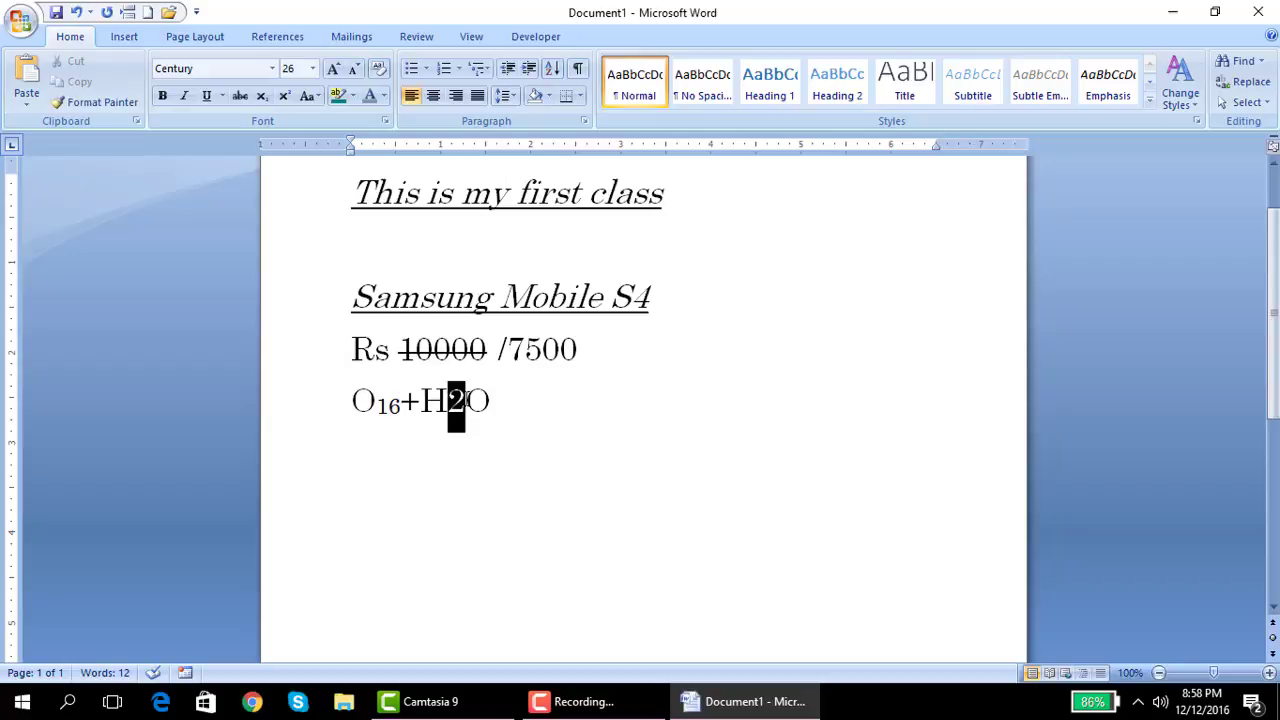
click(268, 98)
click(477, 457)
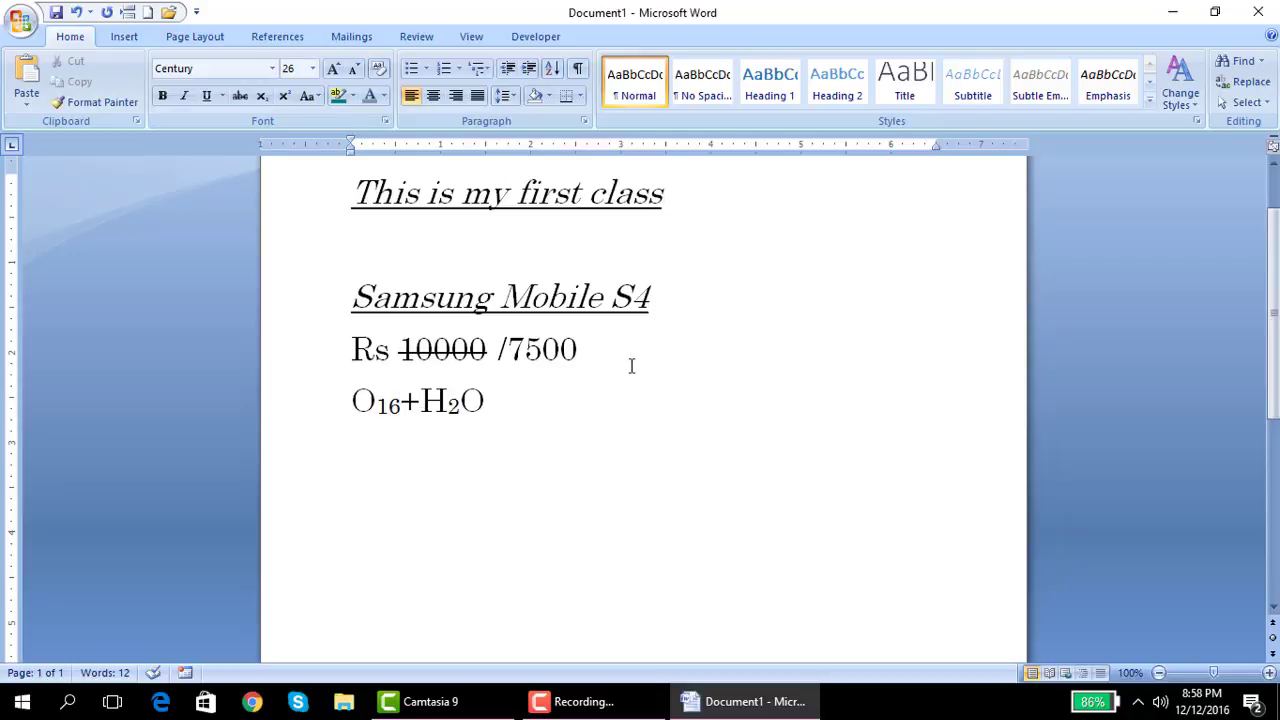
On a new line, switch to Calibri (Body) and type 'X2-y3'.
key(Return)
text(x2)
key(BackSpace)
key(BackSpace)
click(276, 72)
click(274, 131)
text(x)
key(BackSpace)
text(X2)
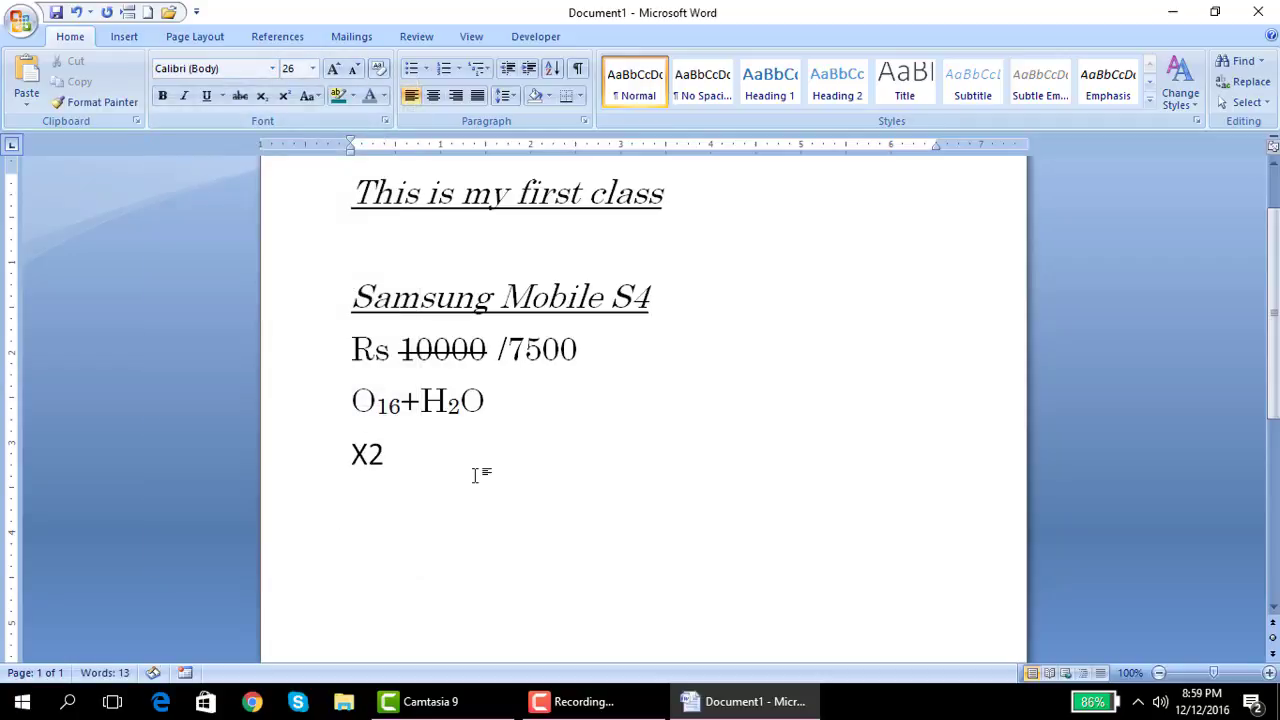
text(-y3)
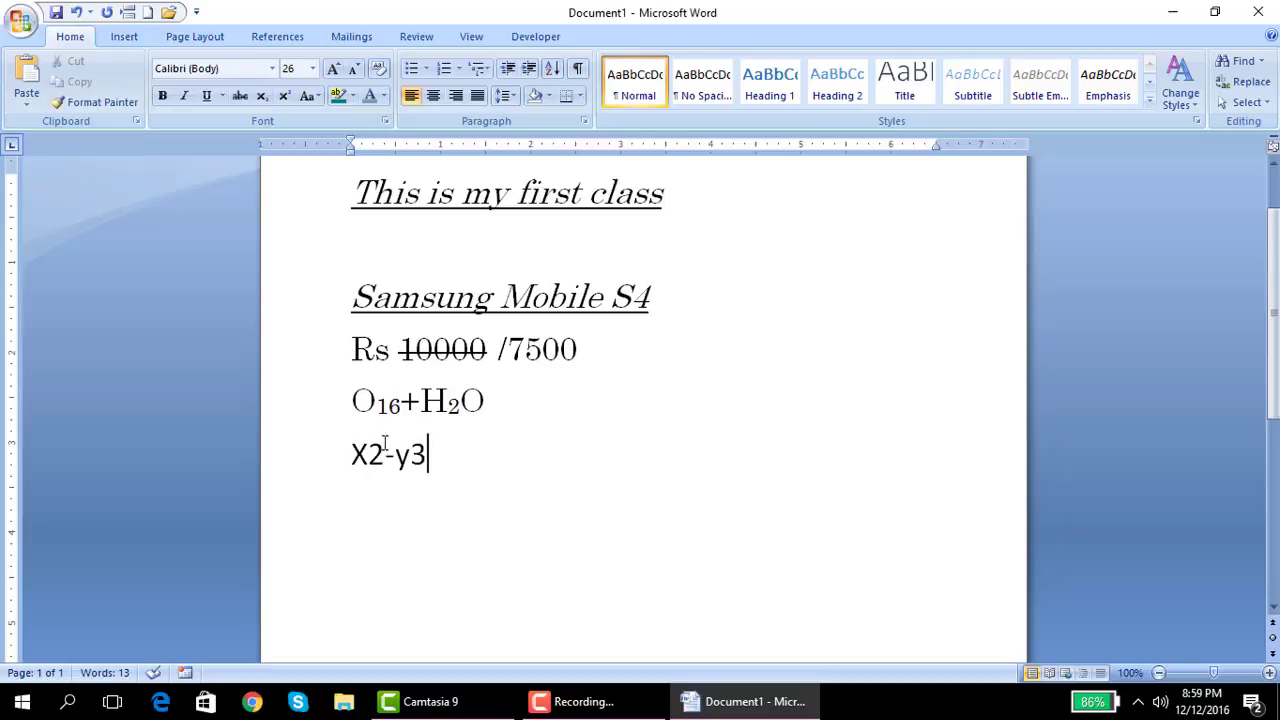
Make the 2 after X and the 3 after y superscript.
drag(386, 455, 368, 455)
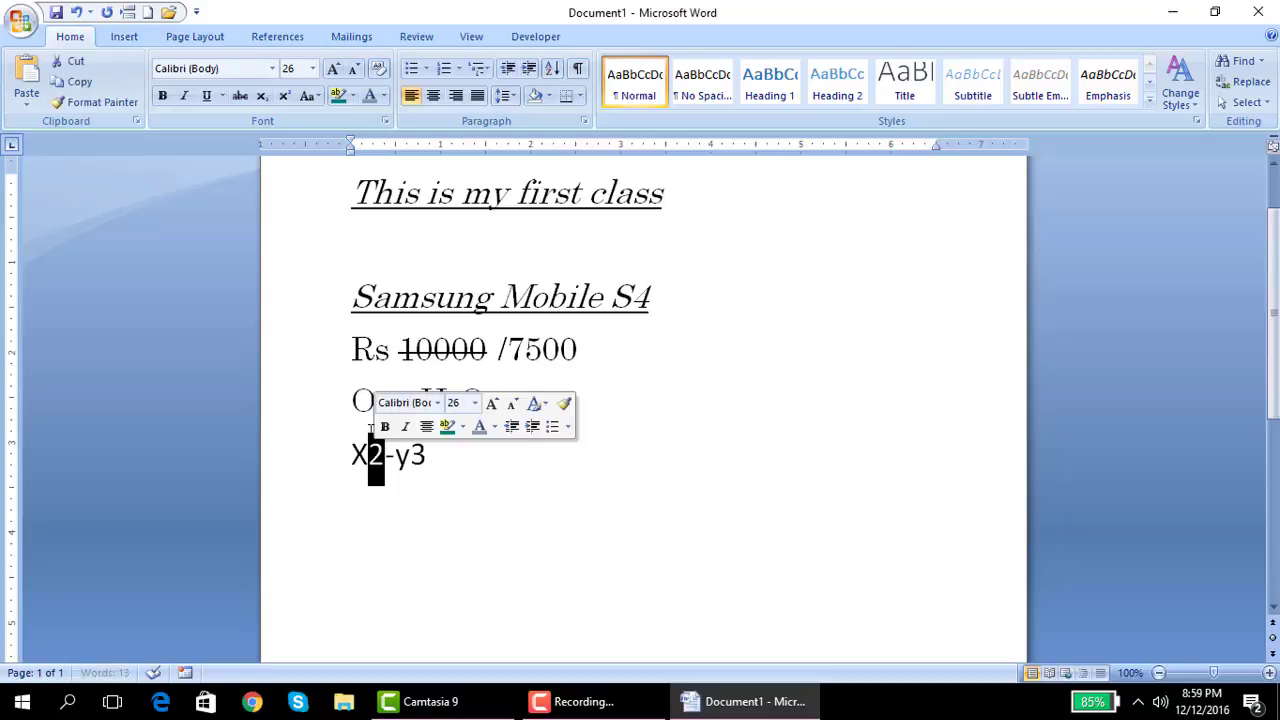
click(284, 100)
click(420, 455)
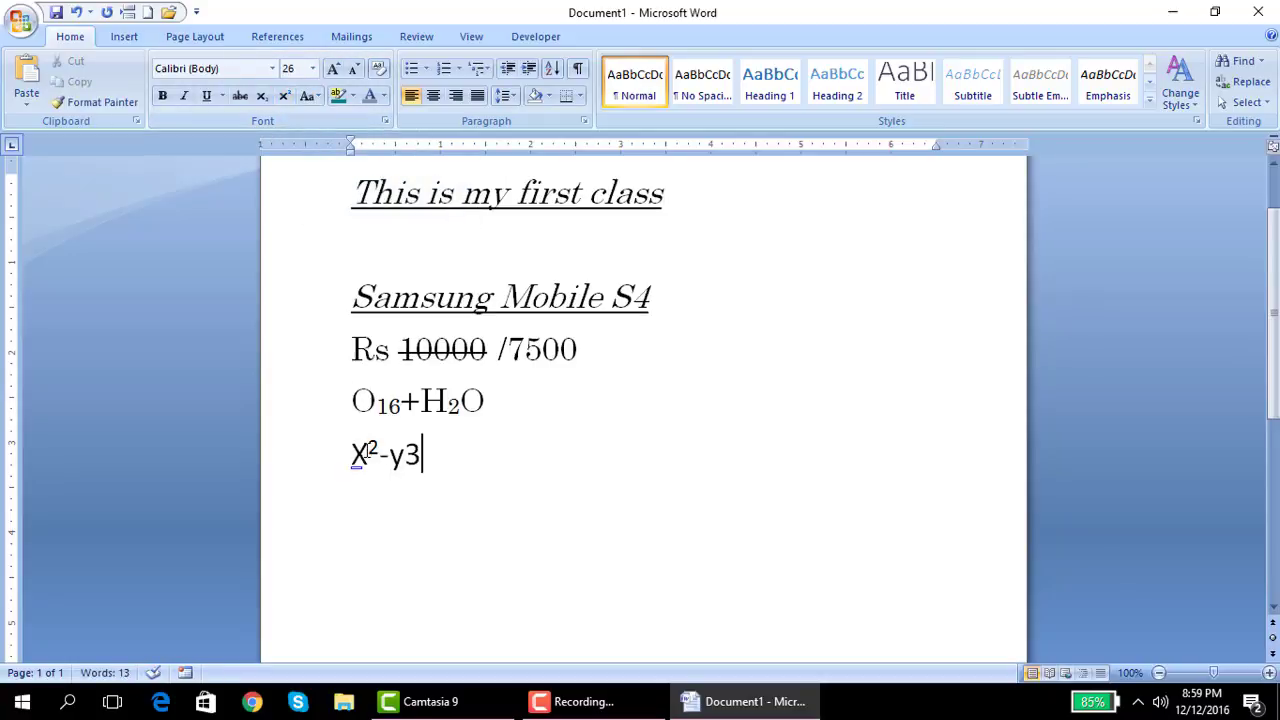
double_click(368, 452)
click(437, 455)
drag(424, 455, 410, 440)
click(284, 96)
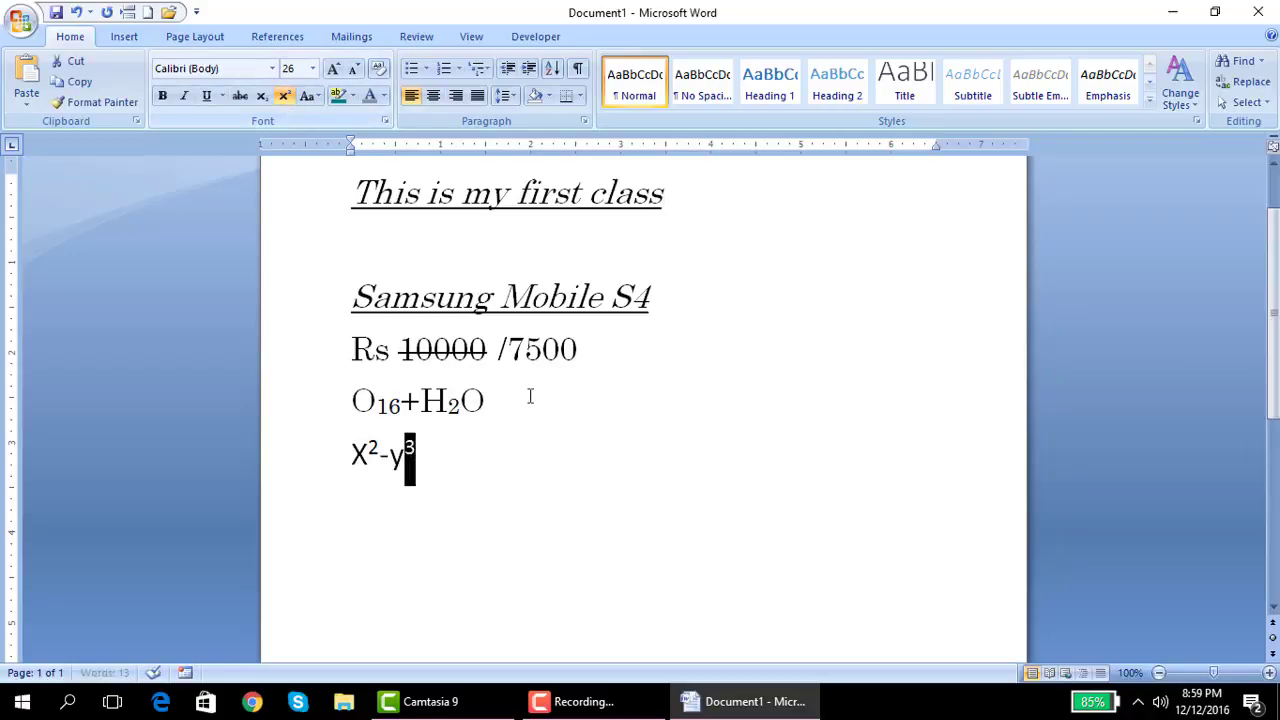
click(444, 478)
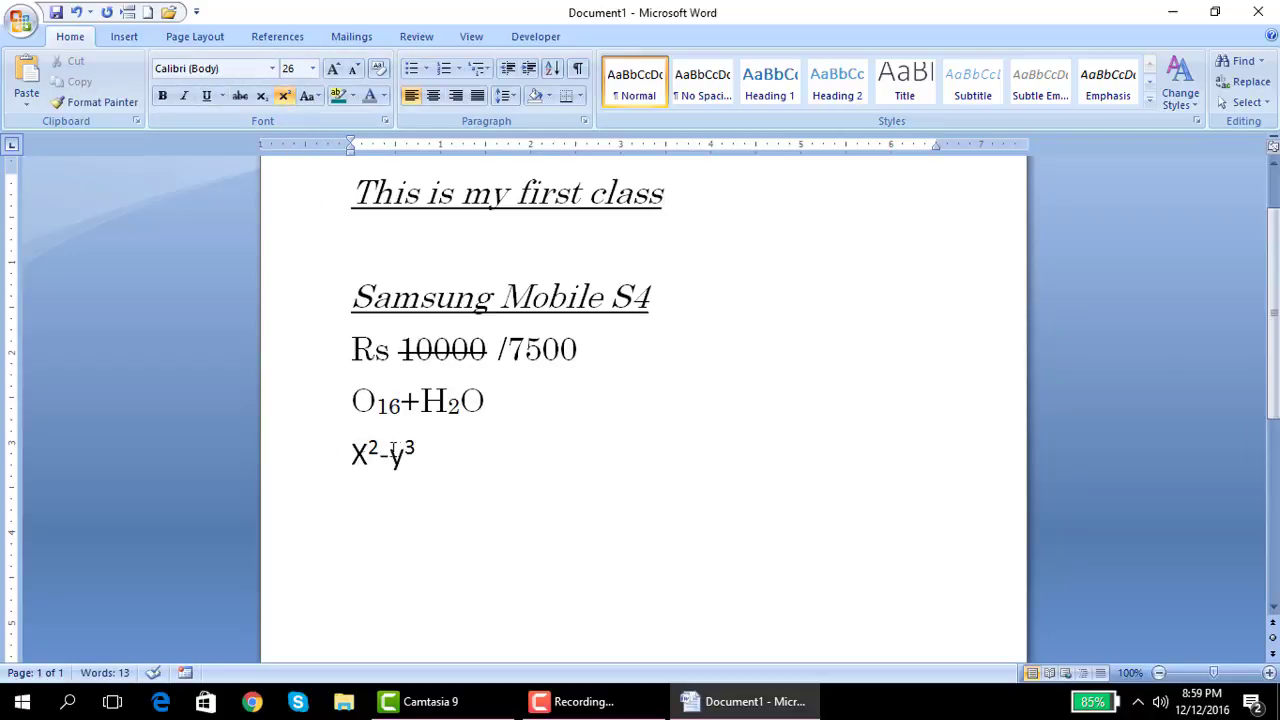
Select the X²-y³ and O₁₆+H₂O lines to compare their fonts.
triple_click(413, 455)
click(436, 450)
triple_click(495, 396)
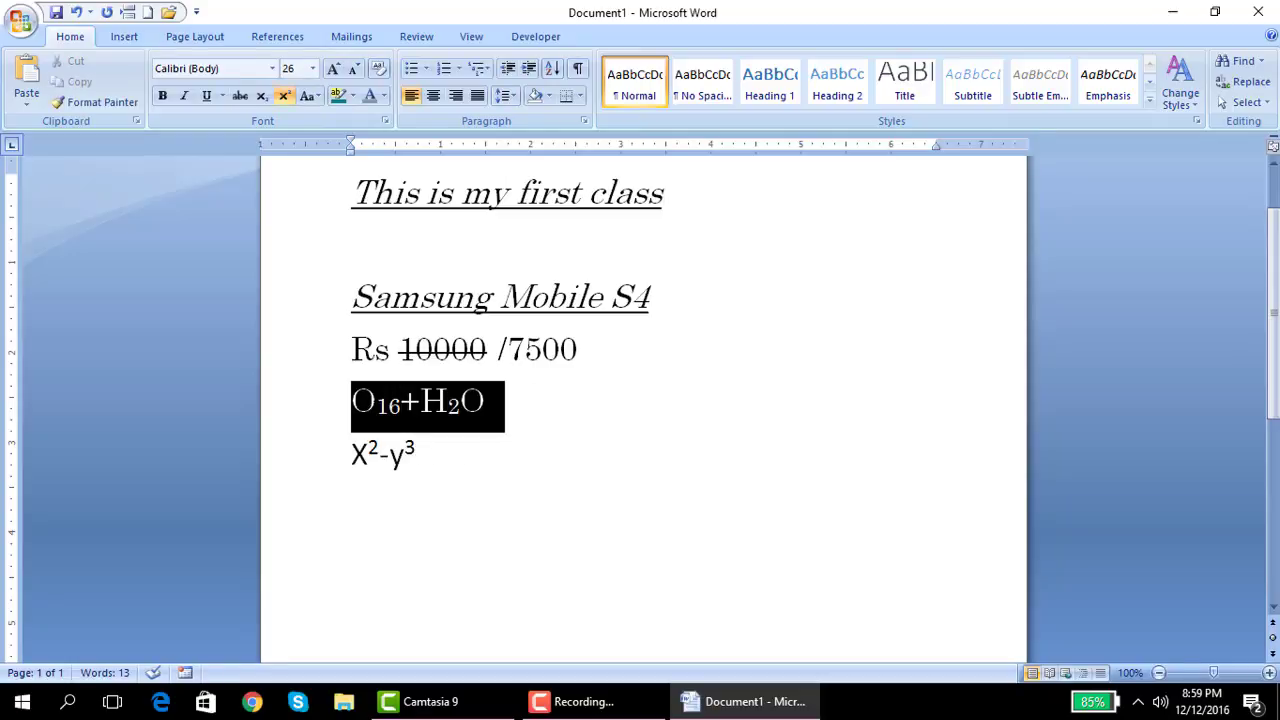
click(540, 417)
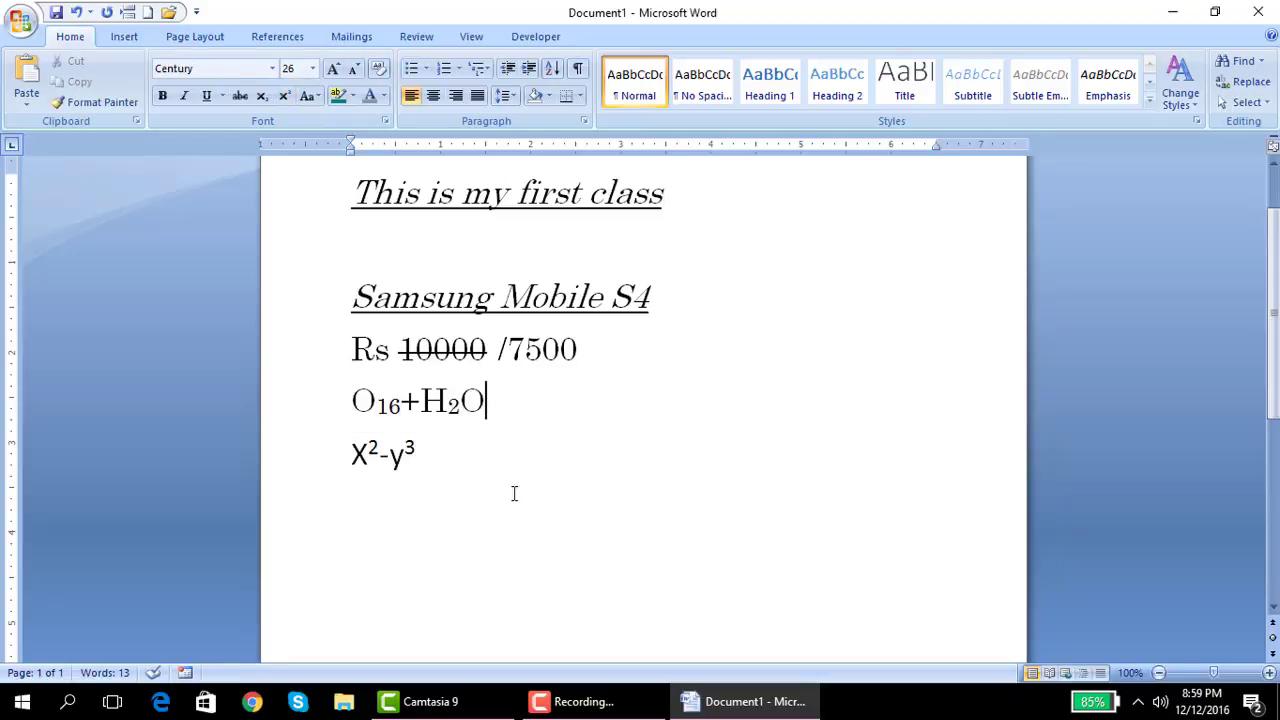
Turn superscript off and add an empty line below X²-y³.
click(469, 448)
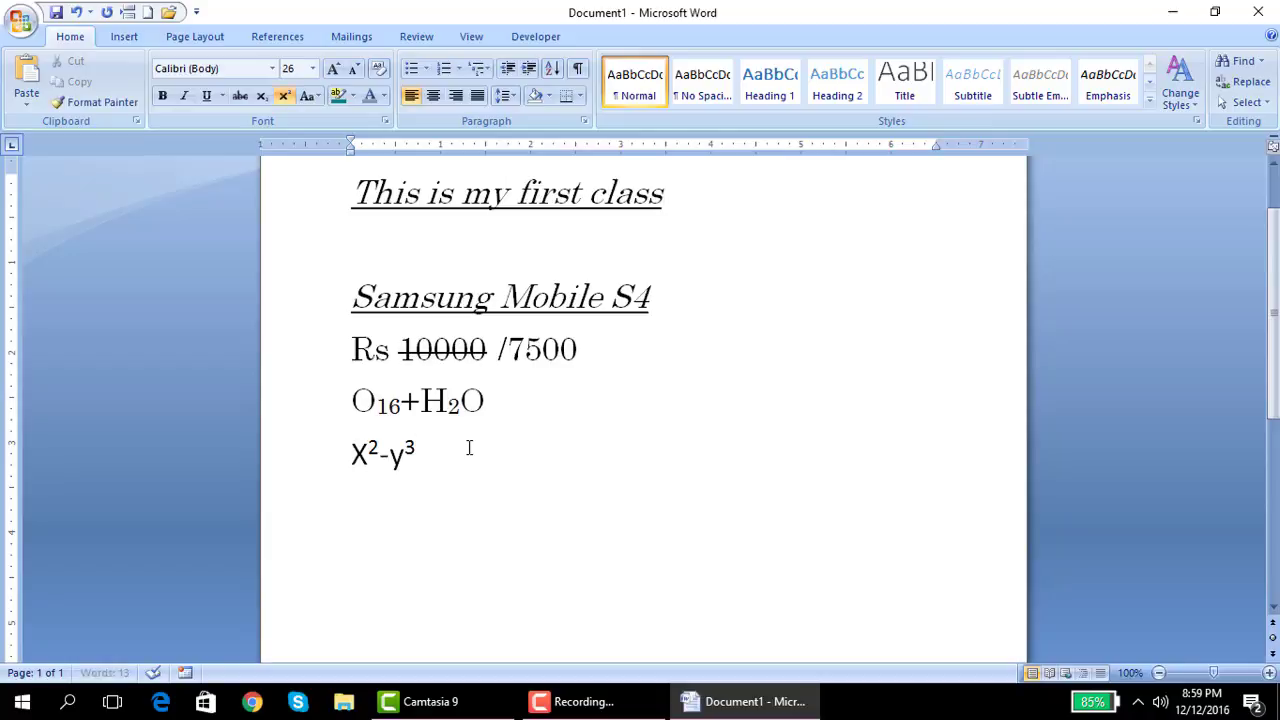
key(Return)
key(BackSpace)
text(+)
key(BackSpace)
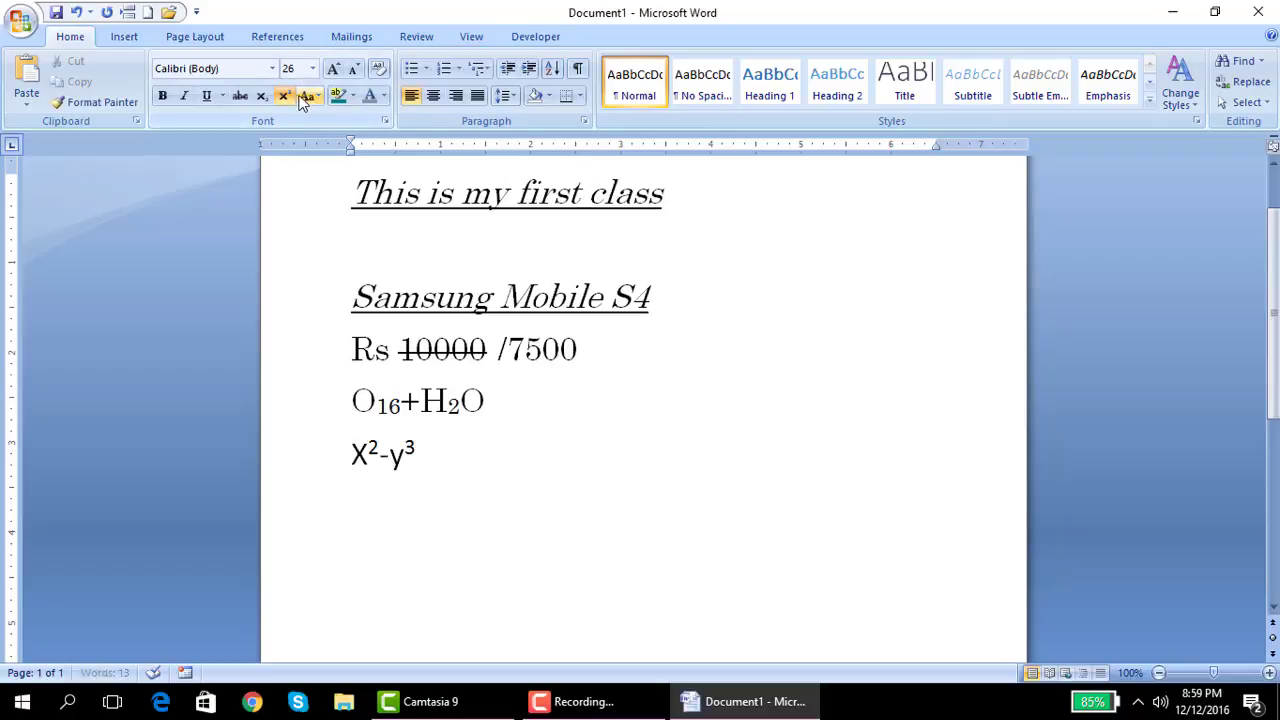
click(285, 95)
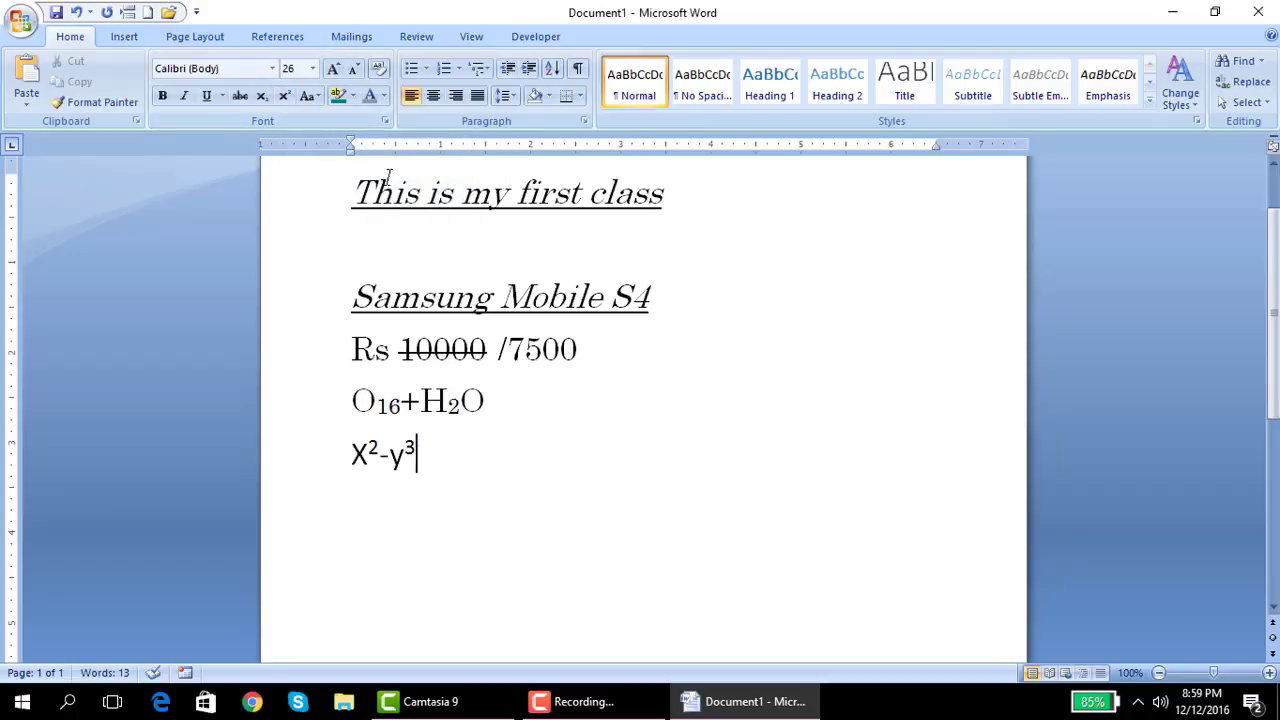
text(+)
key(BackSpace)
key(Return)
scroll(465, 317, up, 2)
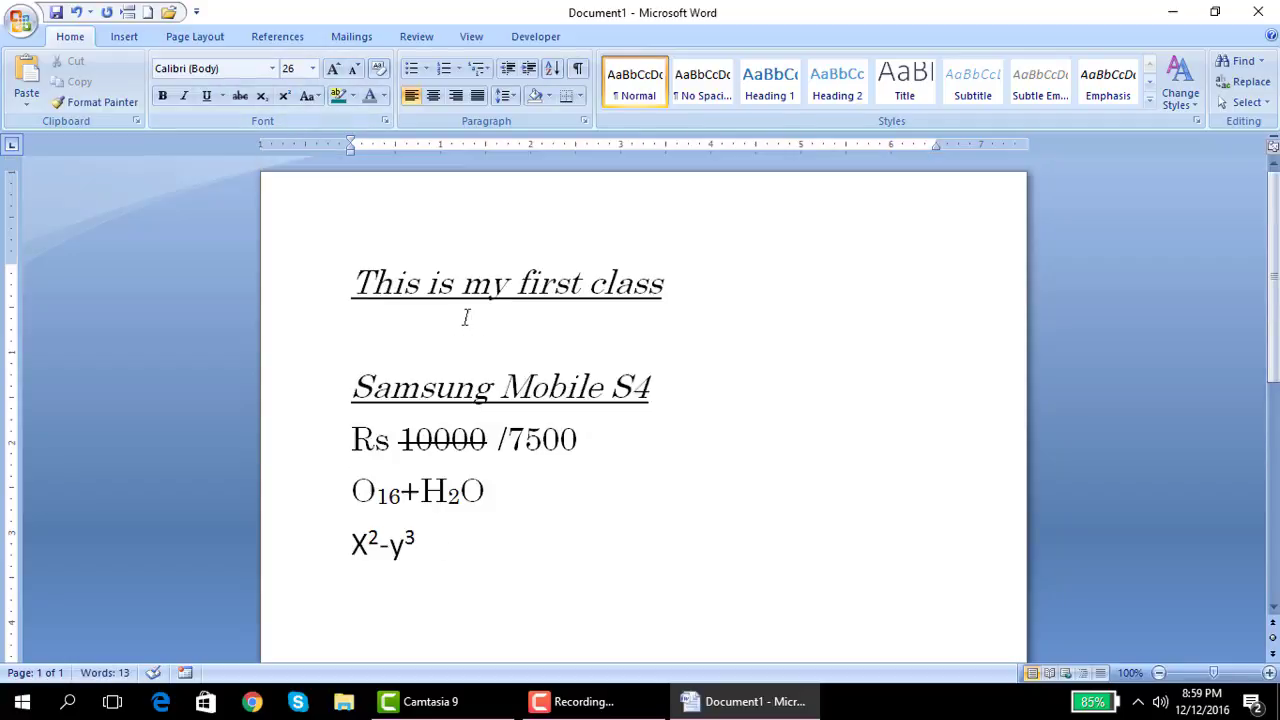
click(316, 97)
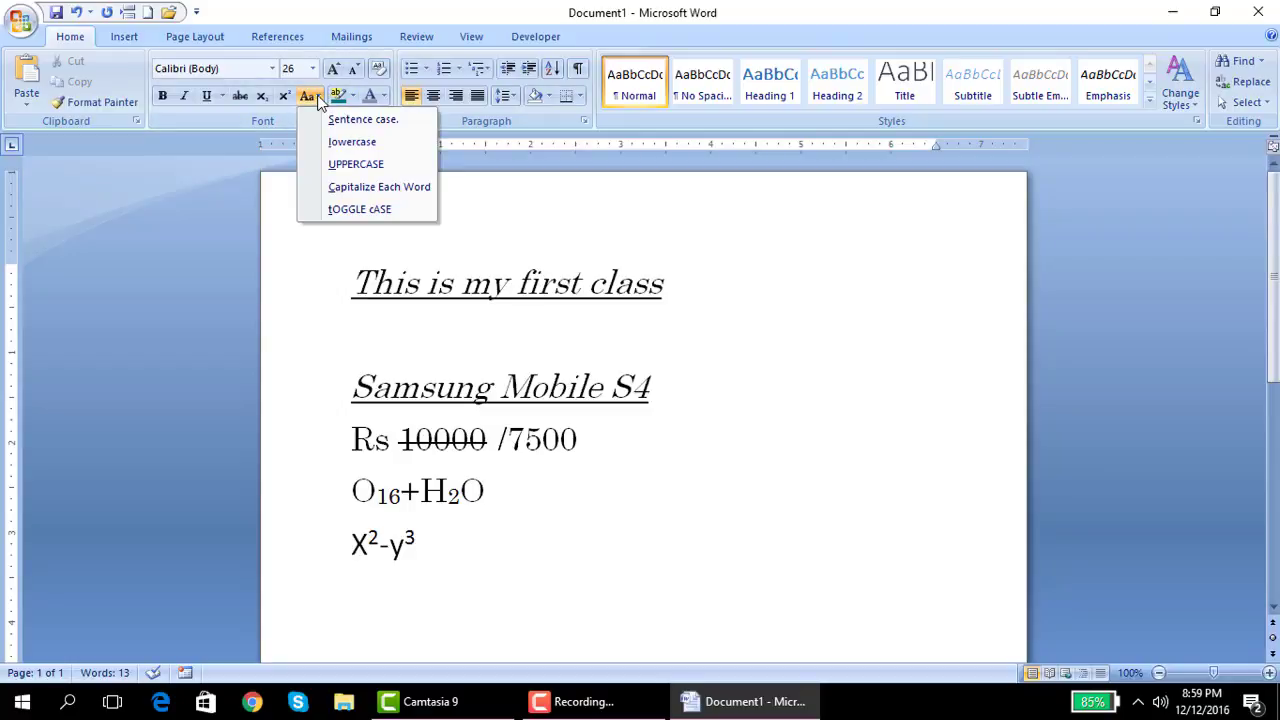
click(736, 386)
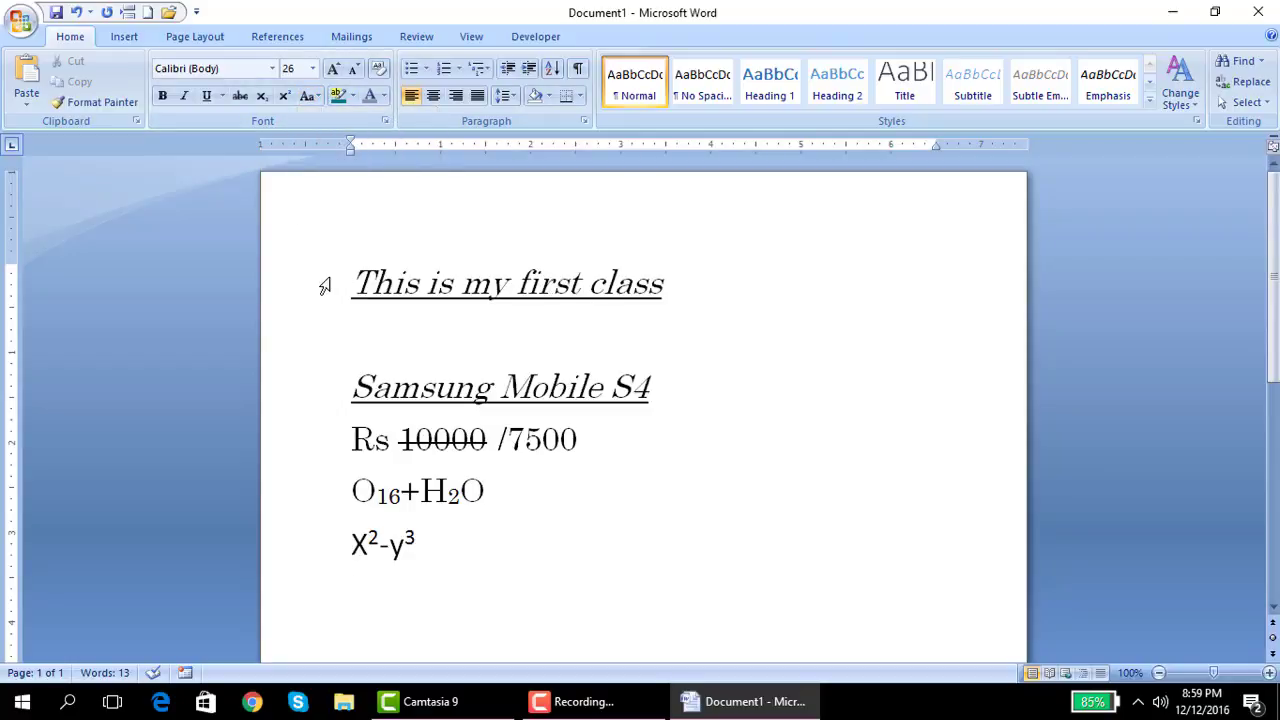
drag(352, 284, 392, 290)
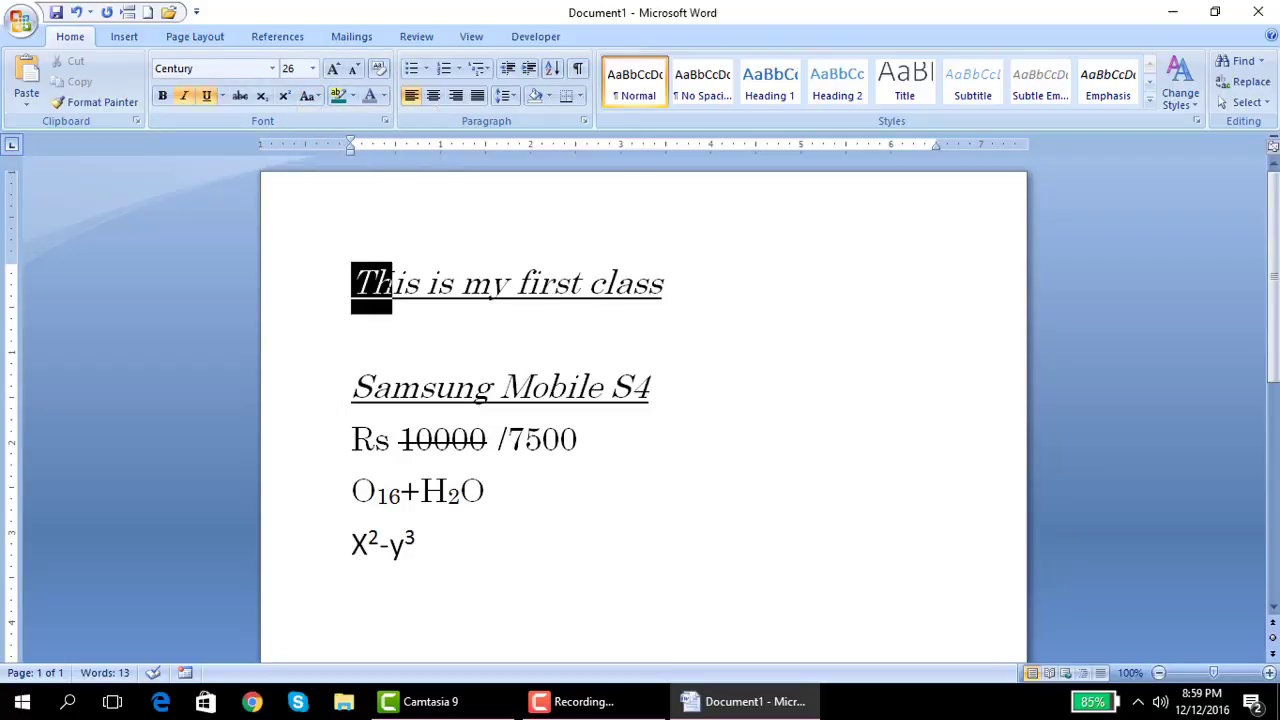
click(529, 285)
drag(665, 283, 352, 283)
click(372, 282)
drag(352, 285, 680, 288)
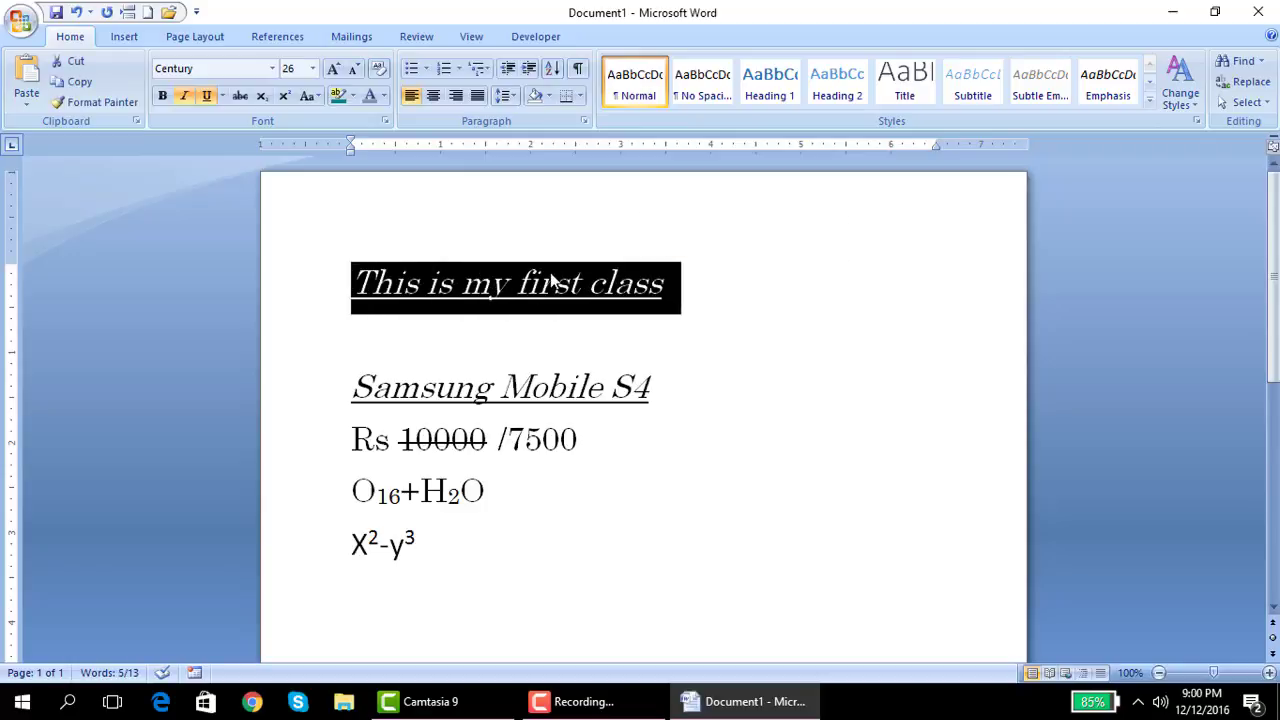
click(632, 288)
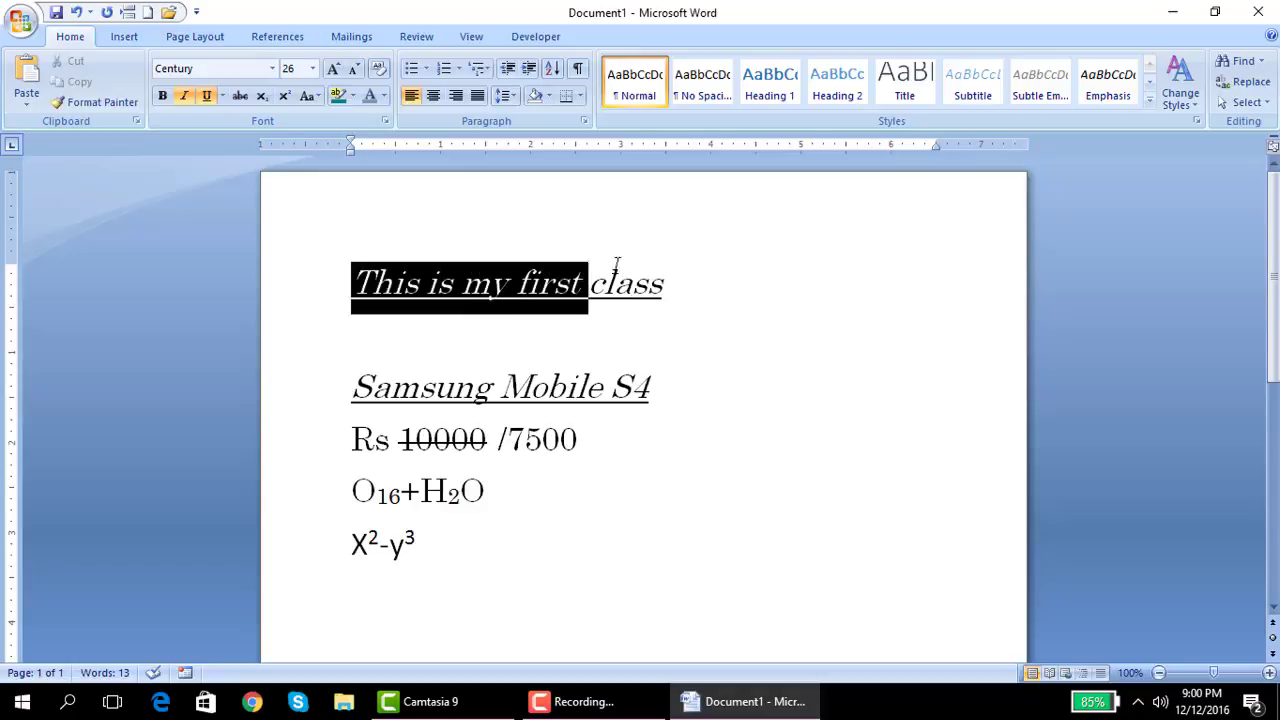
drag(361, 283, 803, 240)
click(803, 240)
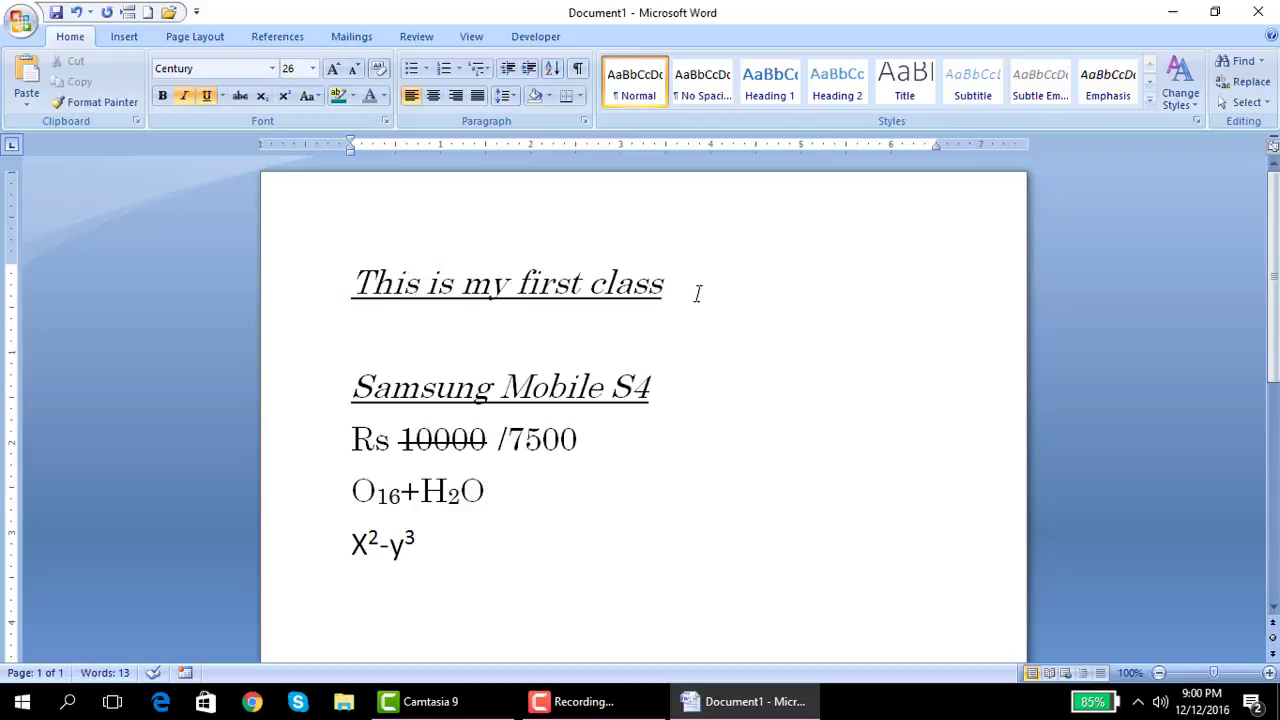
drag(694, 290, 343, 283)
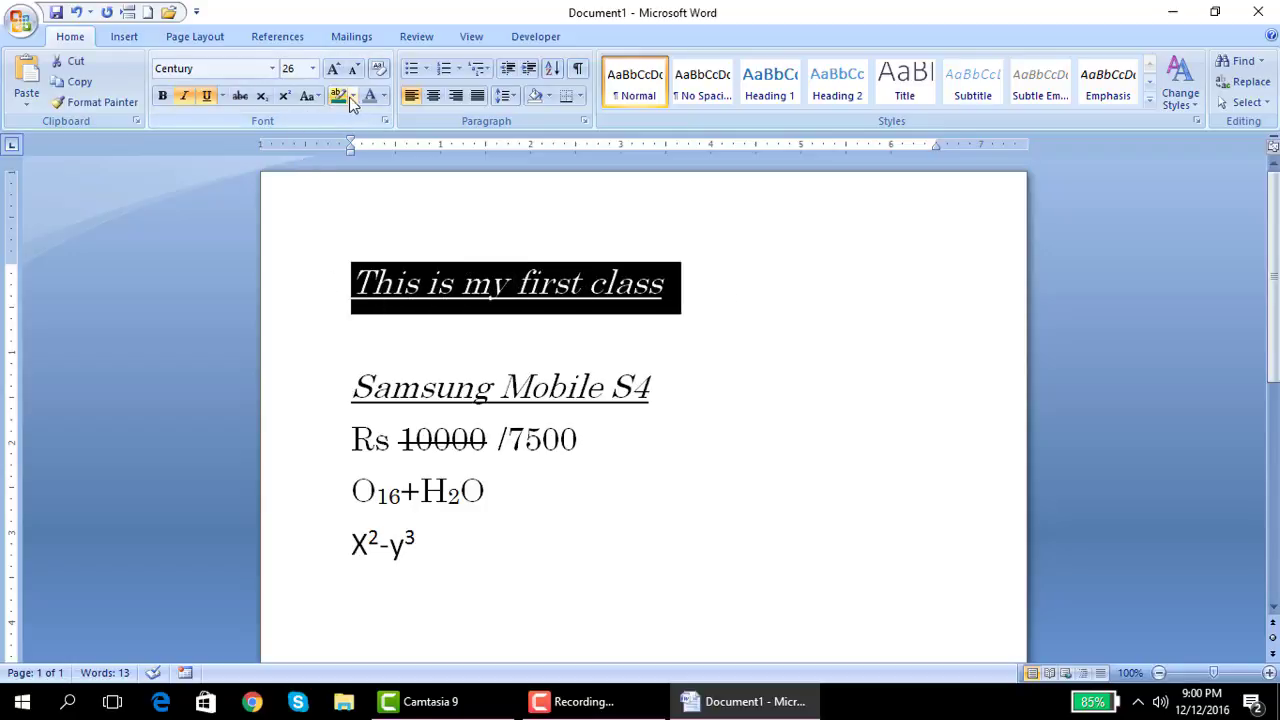
click(316, 97)
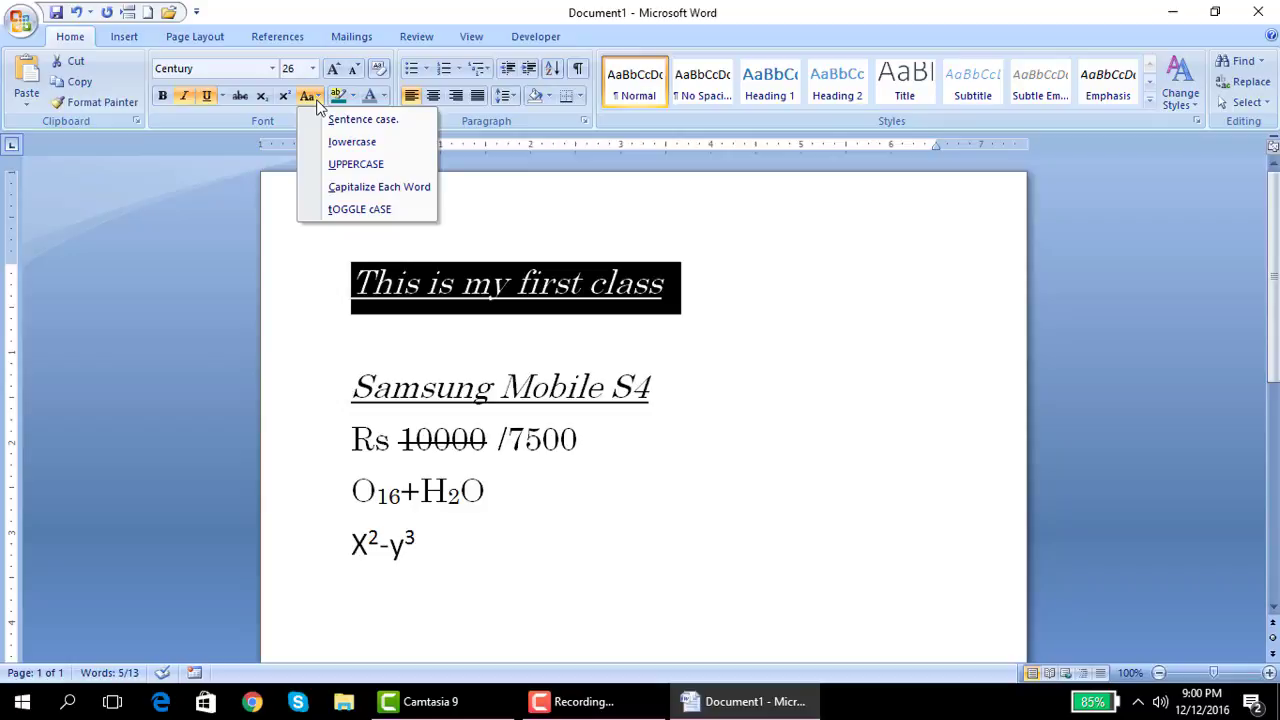
click(340, 164)
click(743, 338)
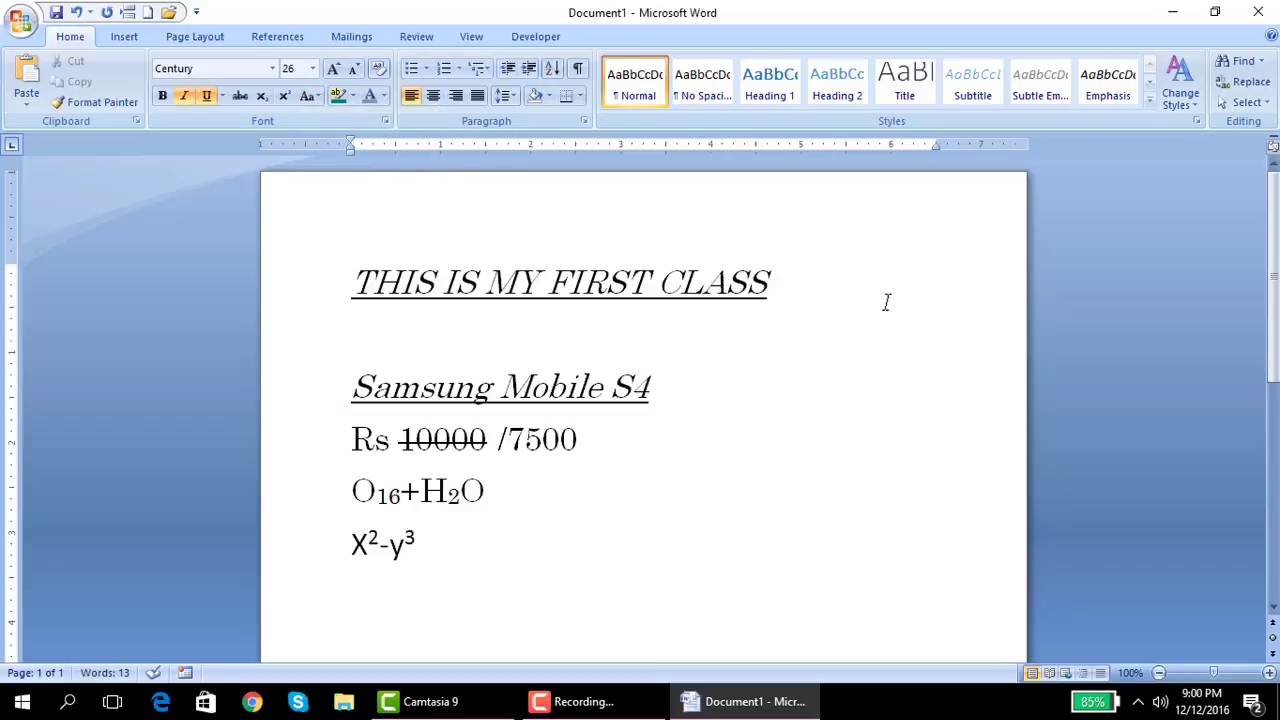
drag(798, 280, 354, 250)
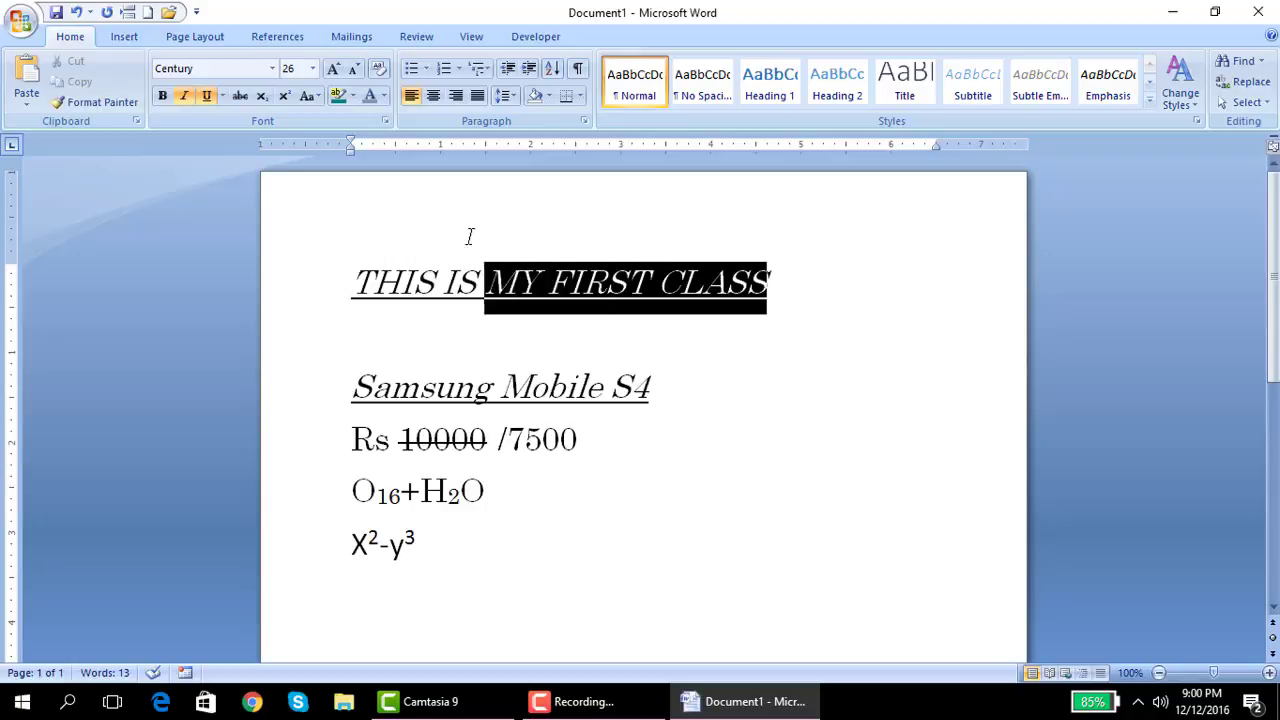
click(311, 98)
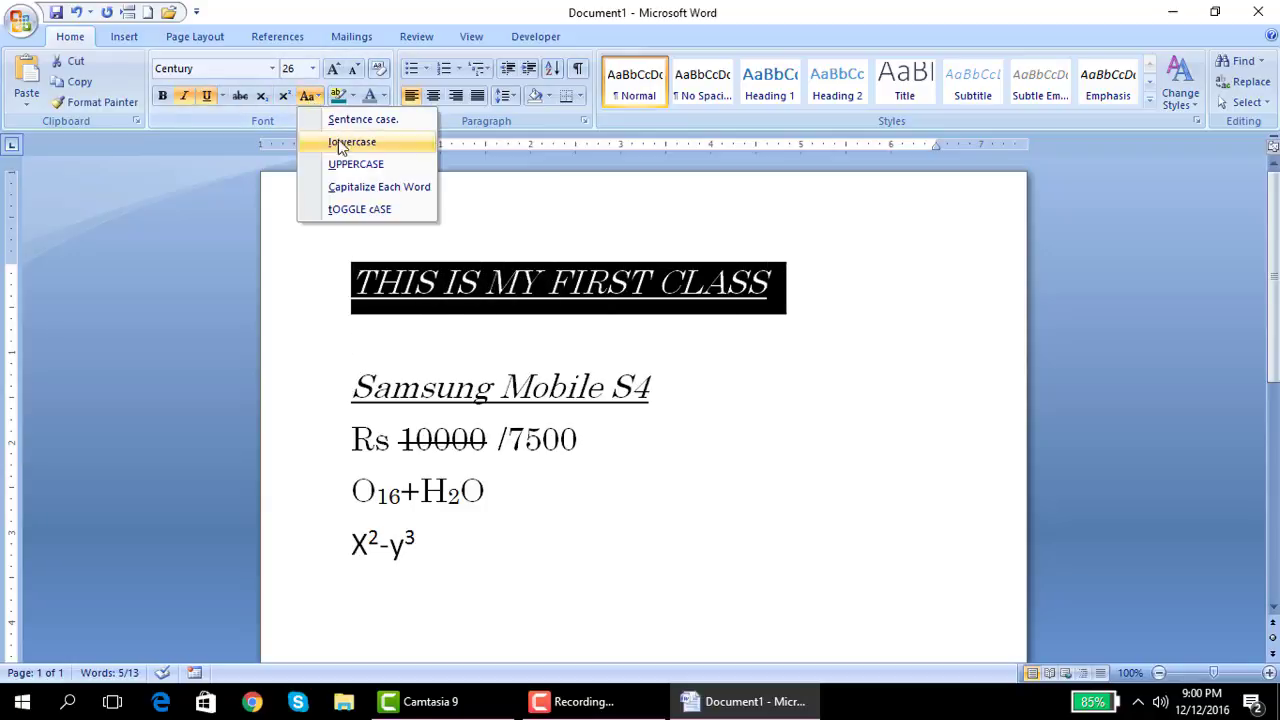
click(395, 142)
click(690, 320)
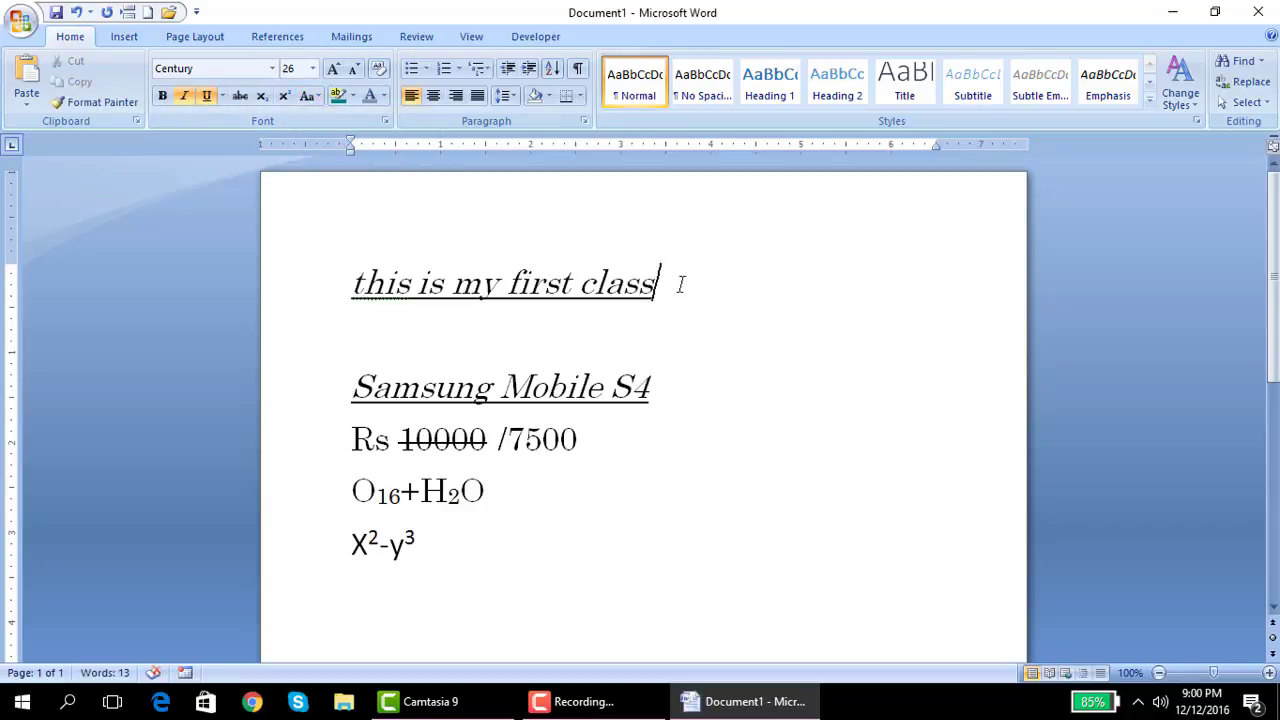
drag(678, 282, 360, 248)
click(320, 93)
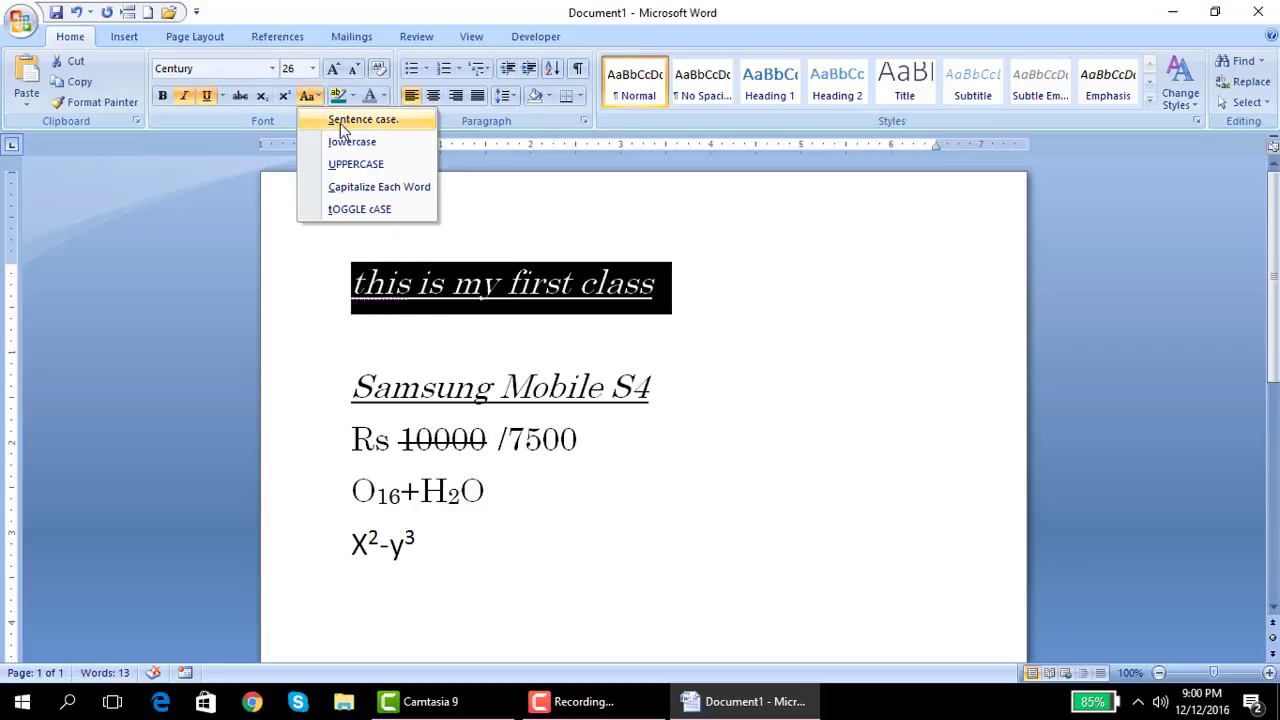
click(345, 119)
click(480, 330)
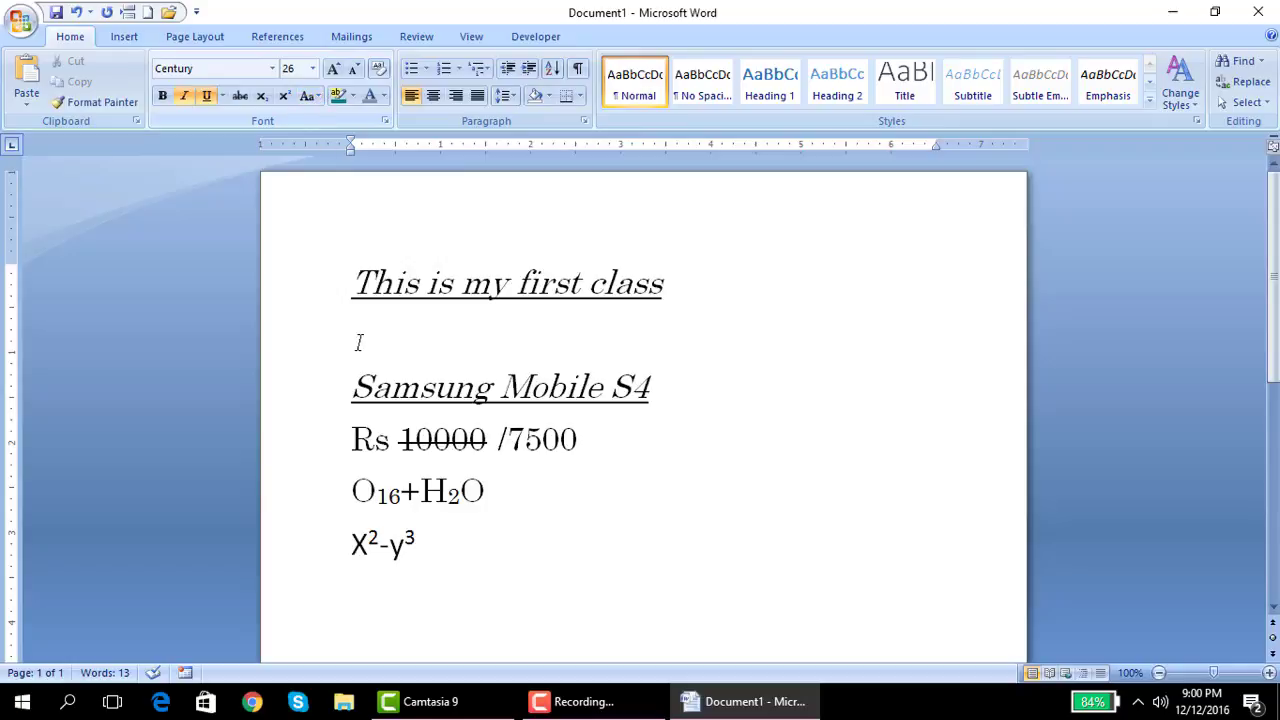
click(309, 96)
click(705, 307)
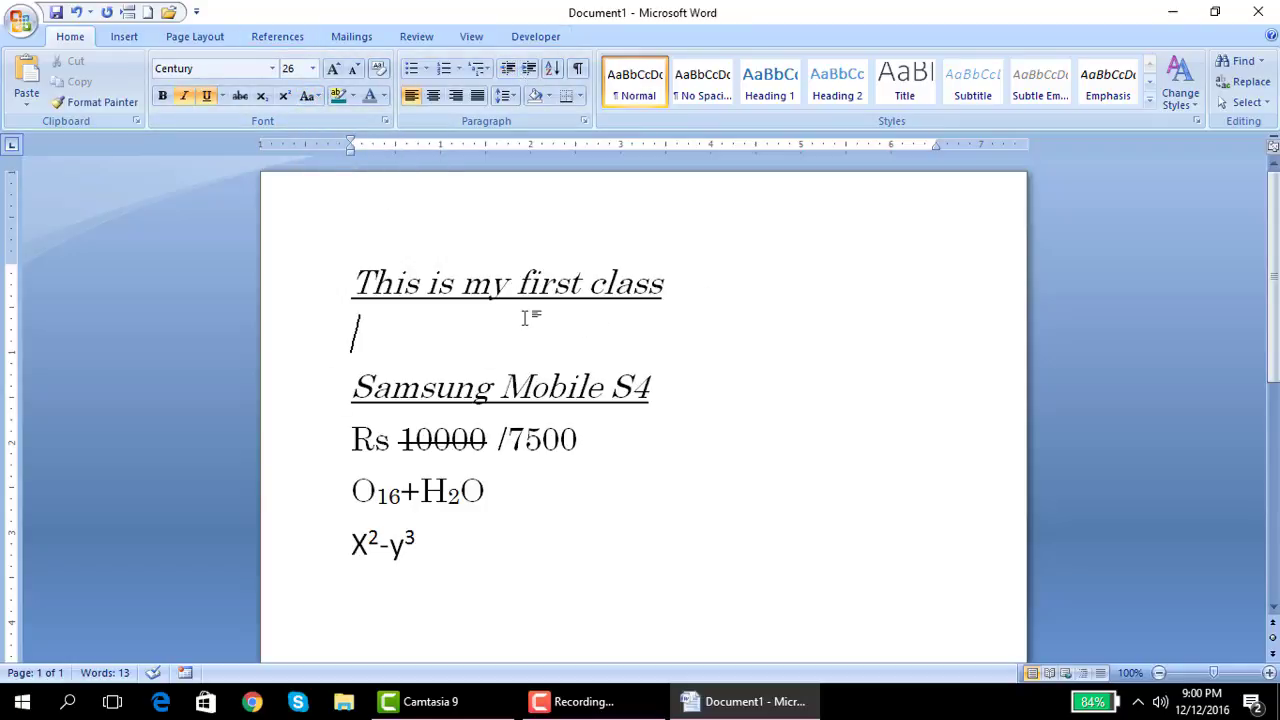
click(355, 97)
click(691, 297)
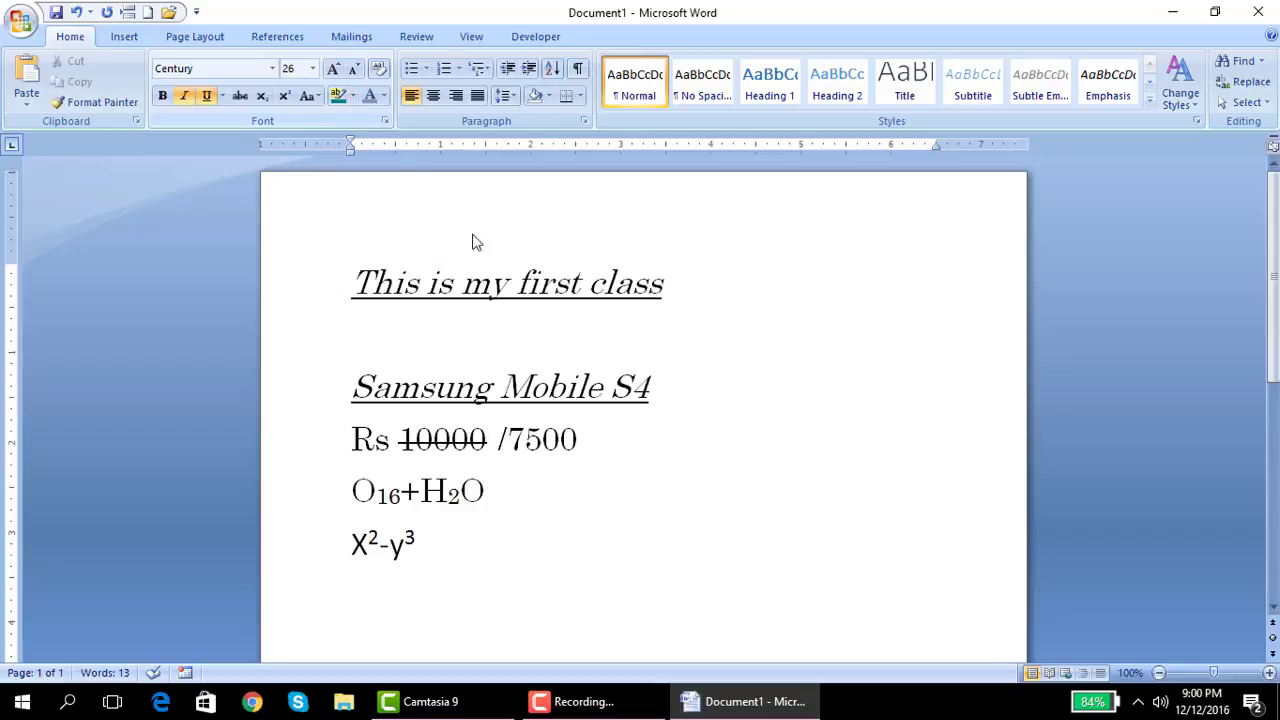
Choose Yellow as the text highlight colour.
double_click(546, 283)
click(613, 320)
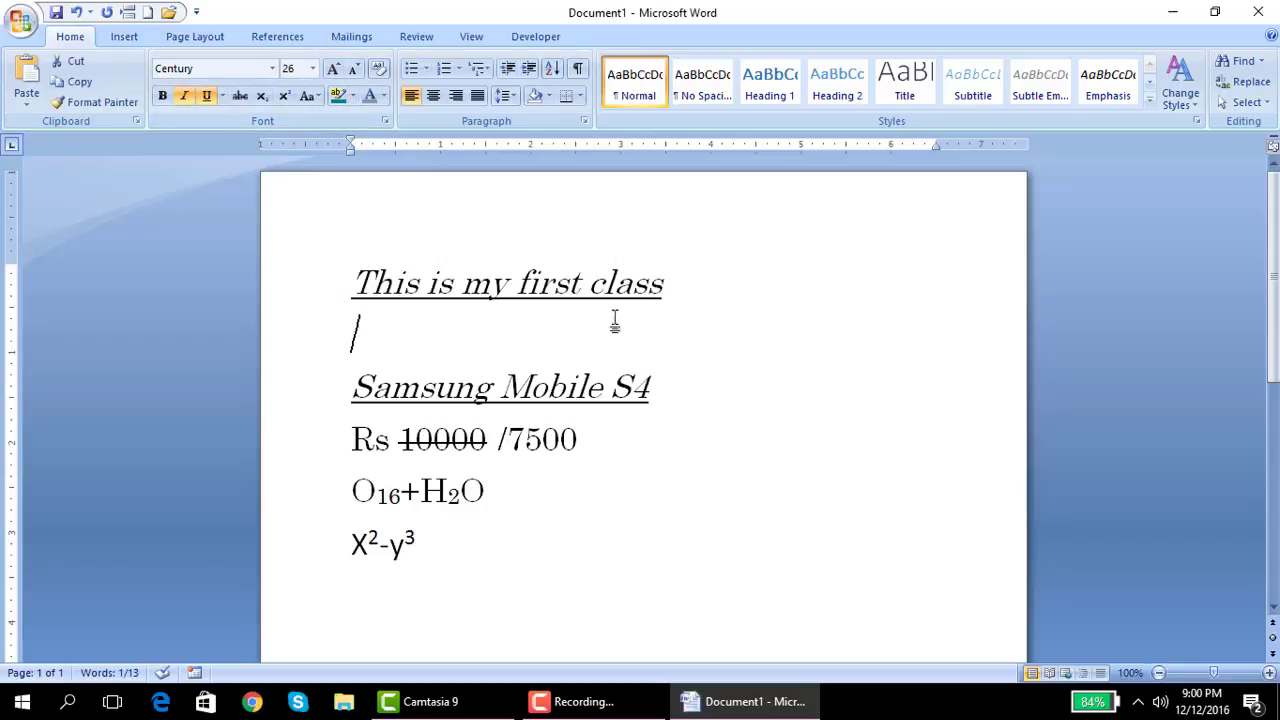
click(353, 95)
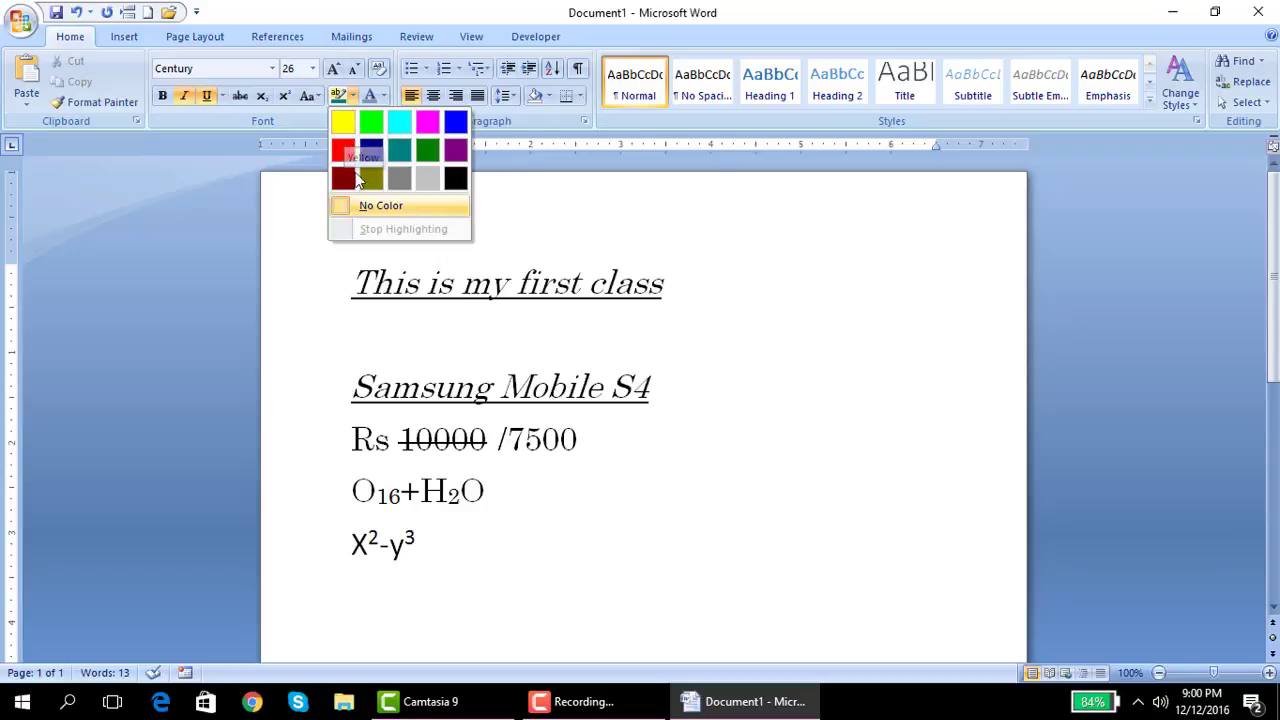
click(345, 124)
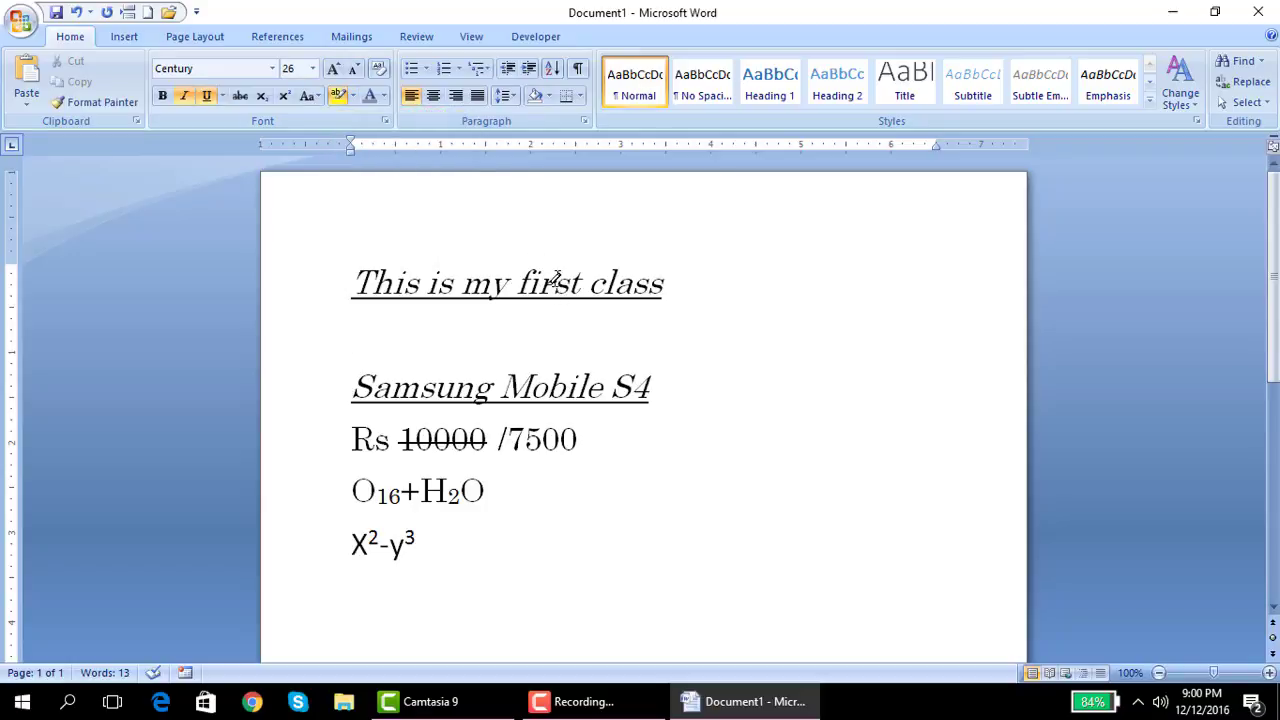
Highlight 'first' in the heading and 'S4' in the Samsung line.
double_click(548, 283)
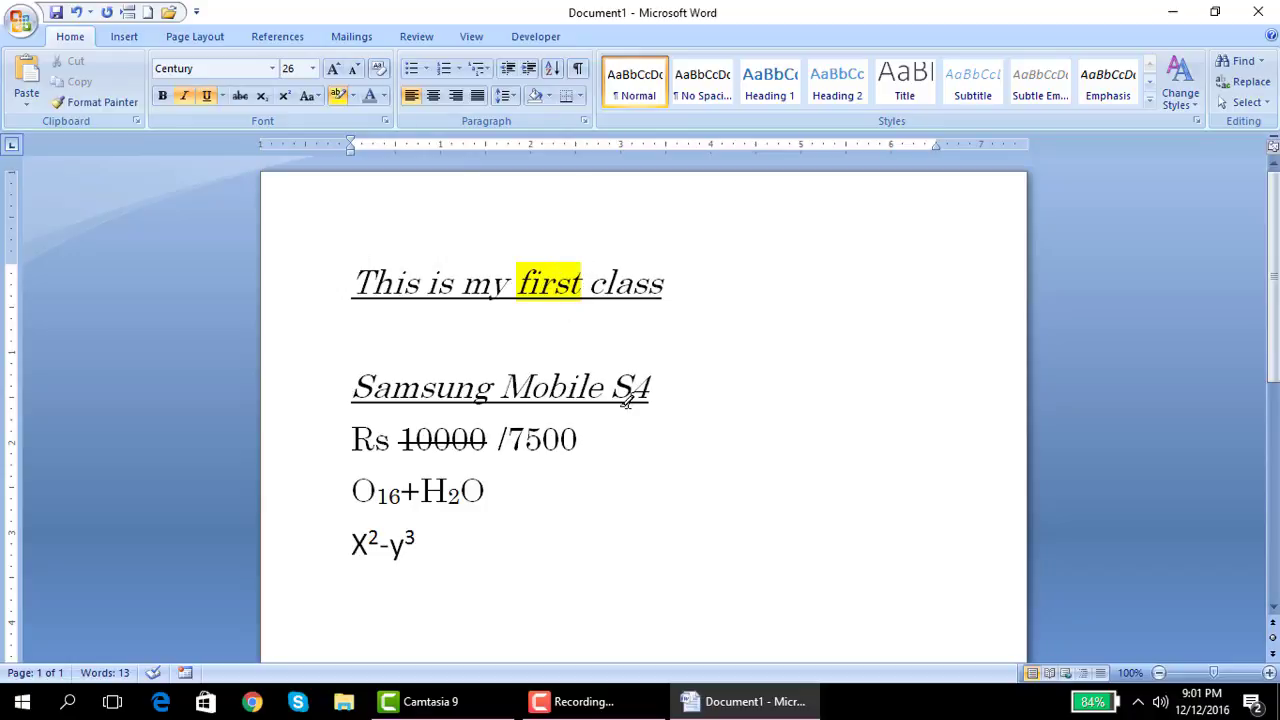
double_click(627, 388)
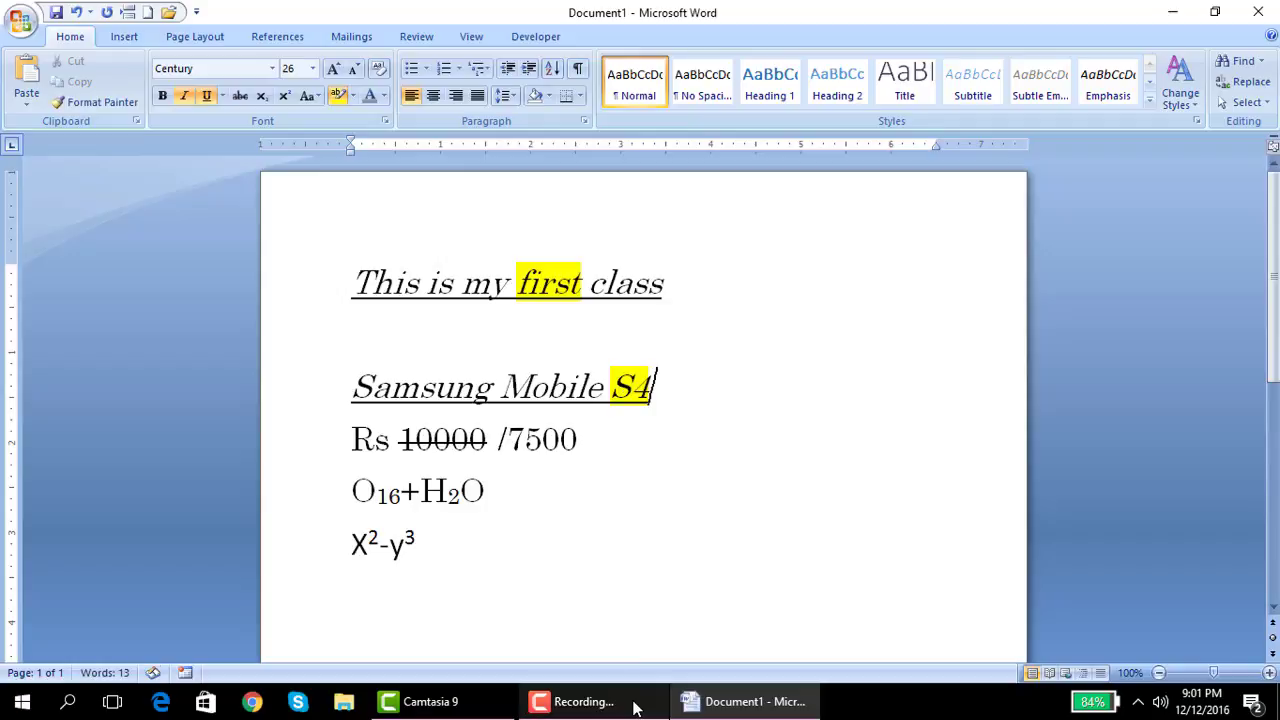
mouse_move(630, 697)
scroll(653, 550, down, 3)
scroll(653, 550, up, 3)
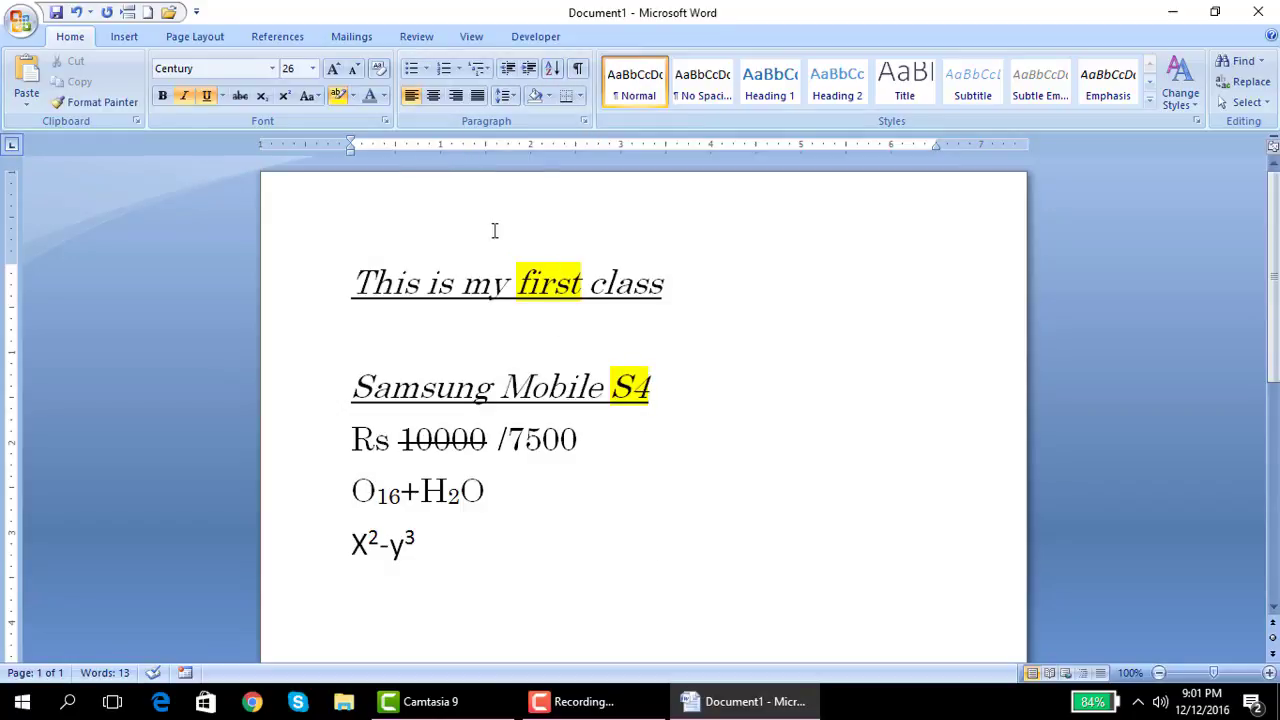
click(739, 347)
double_click(745, 318)
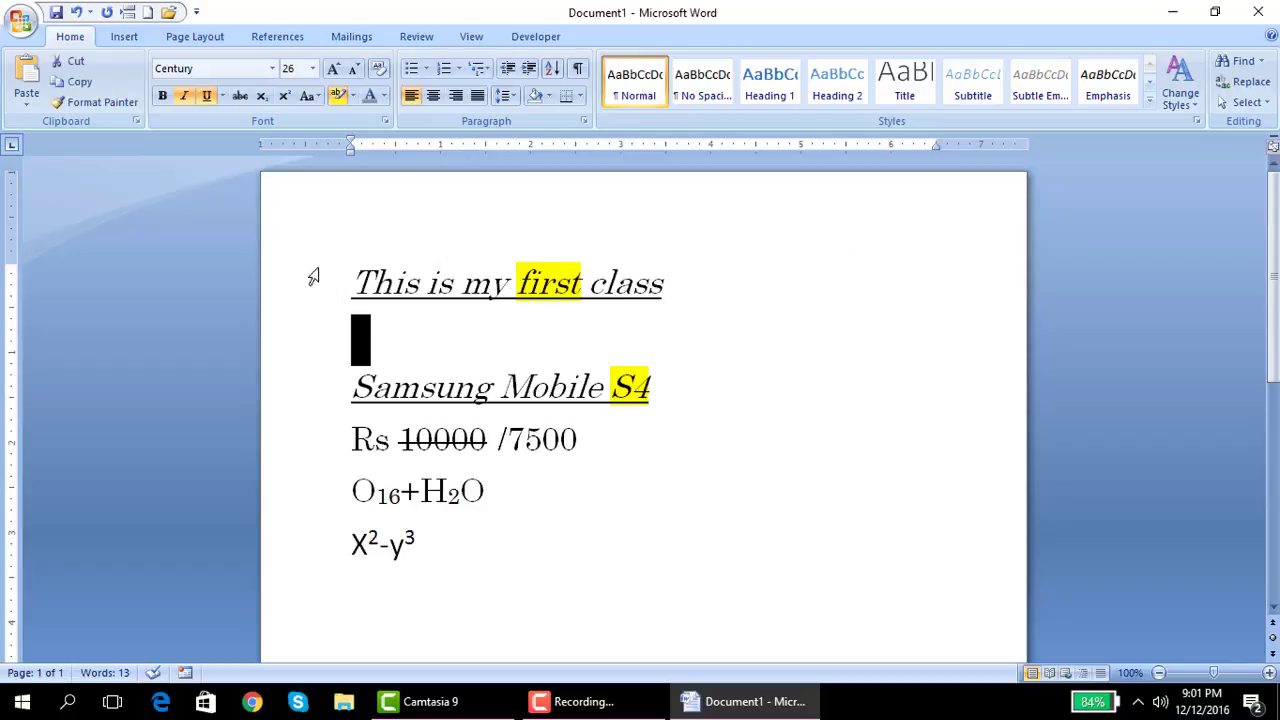
Colour the heading 'This is my first class' Red.
click(404, 300)
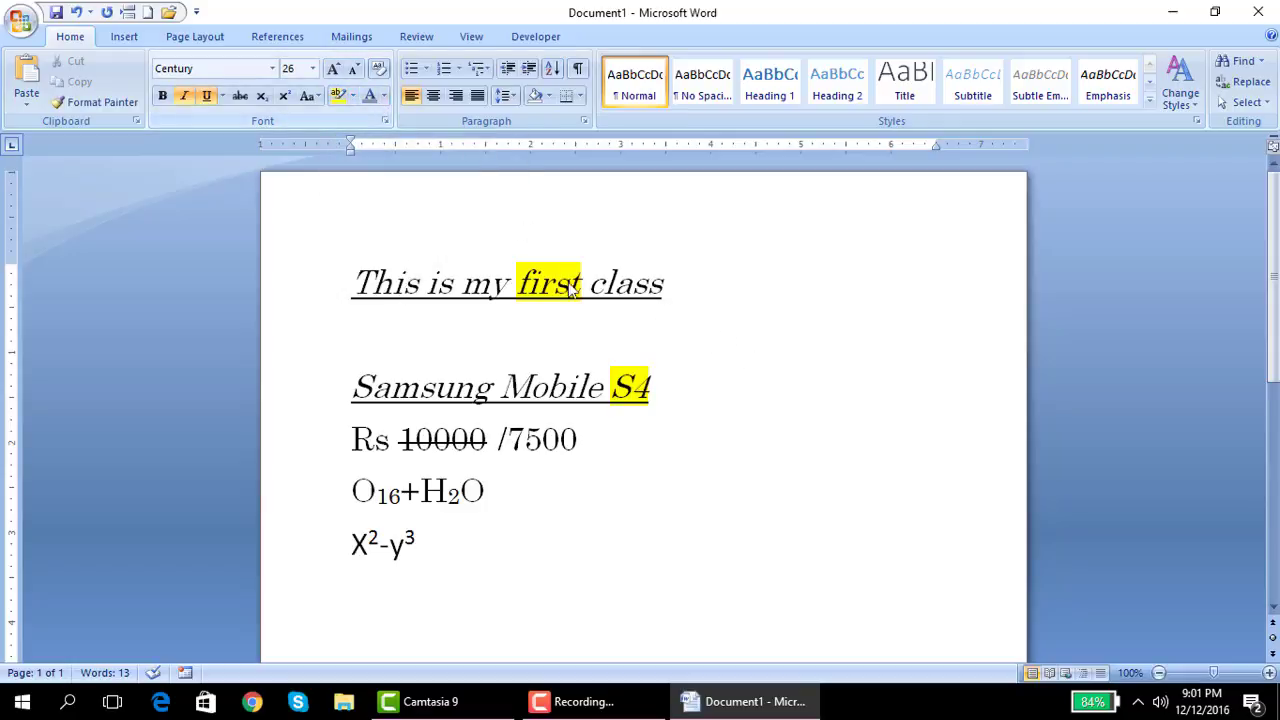
click(622, 352)
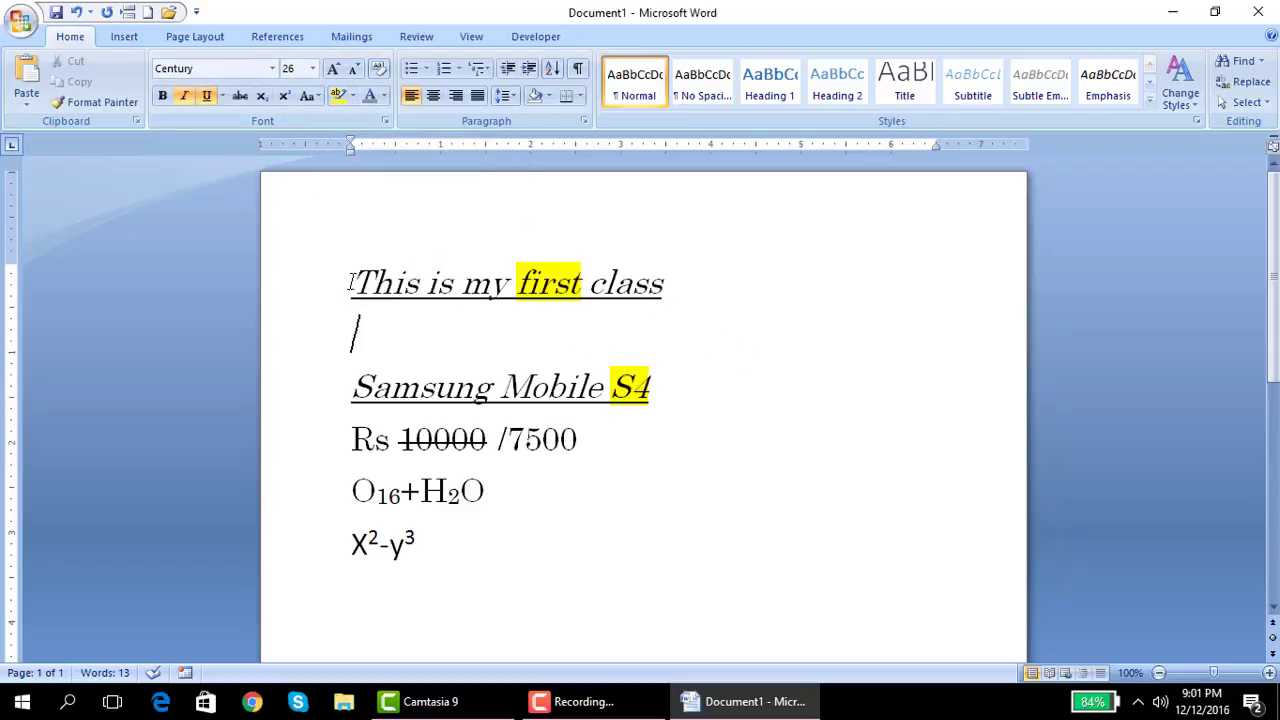
drag(350, 282, 588, 285)
click(664, 283)
mouse_move(358, 282)
mouse_down()
mouse_move(680, 285)
mouse_move(371, 250)
mouse_up()
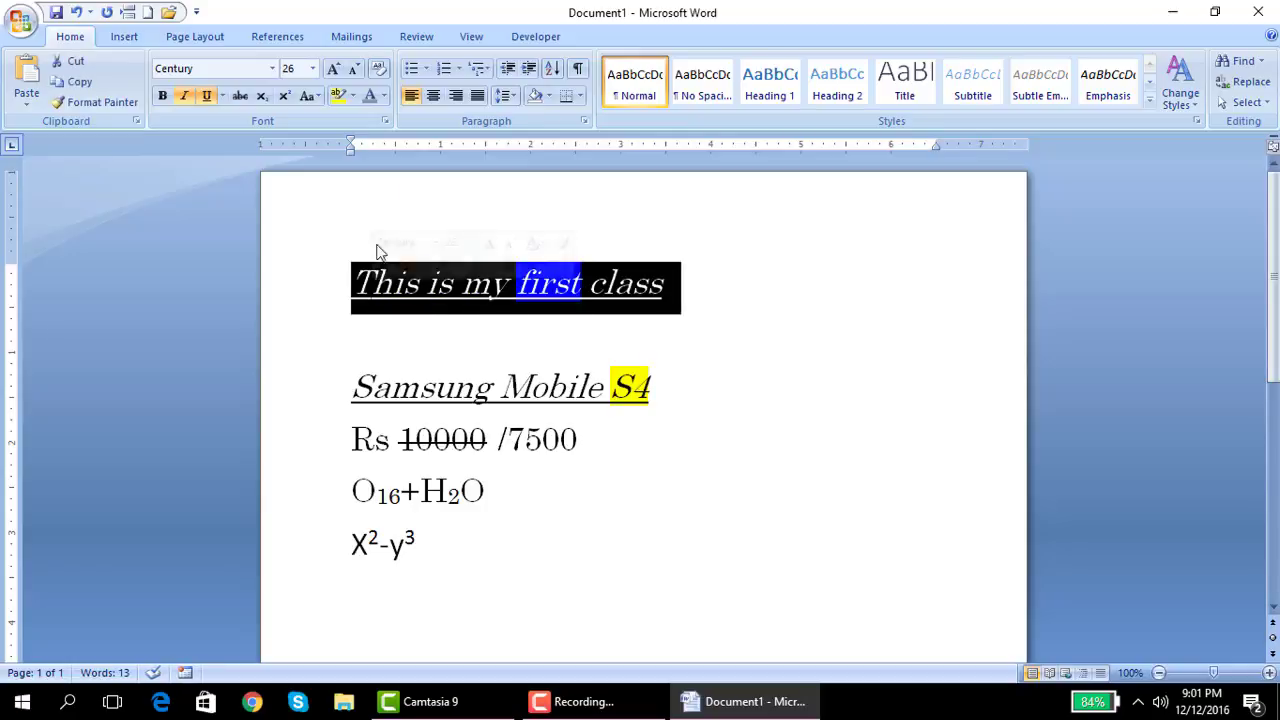
click(383, 95)
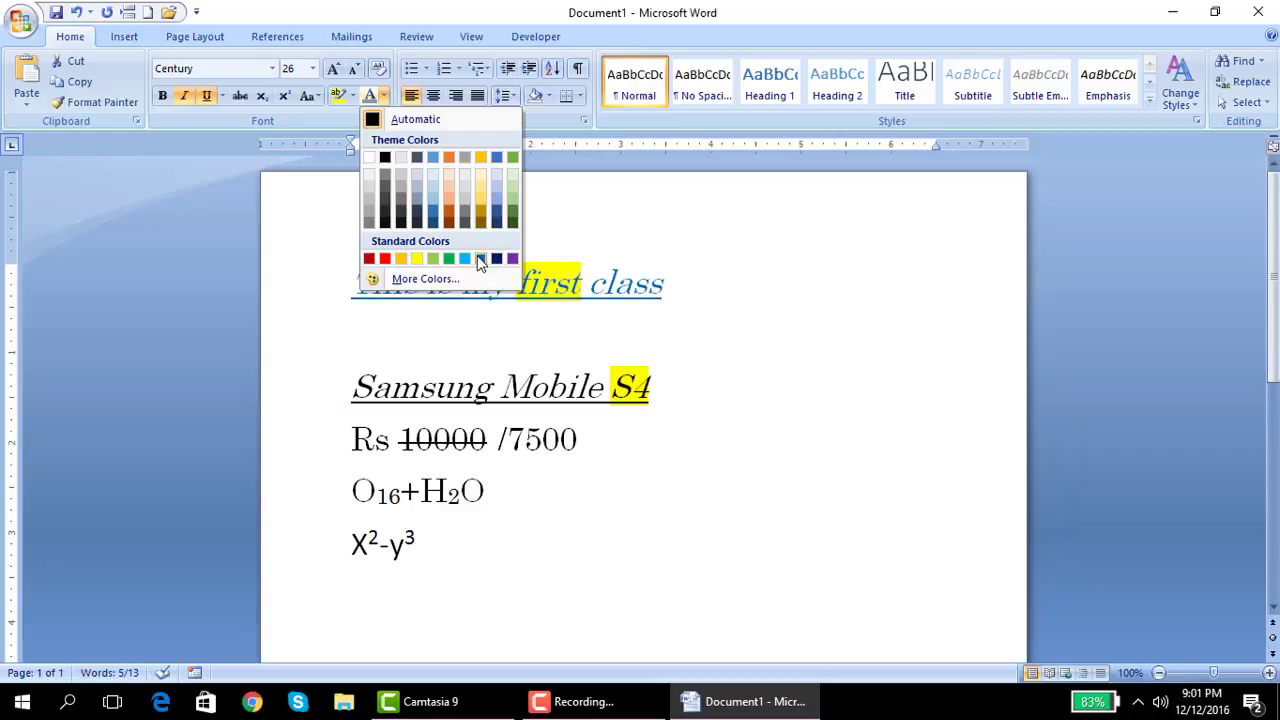
click(384, 259)
click(680, 318)
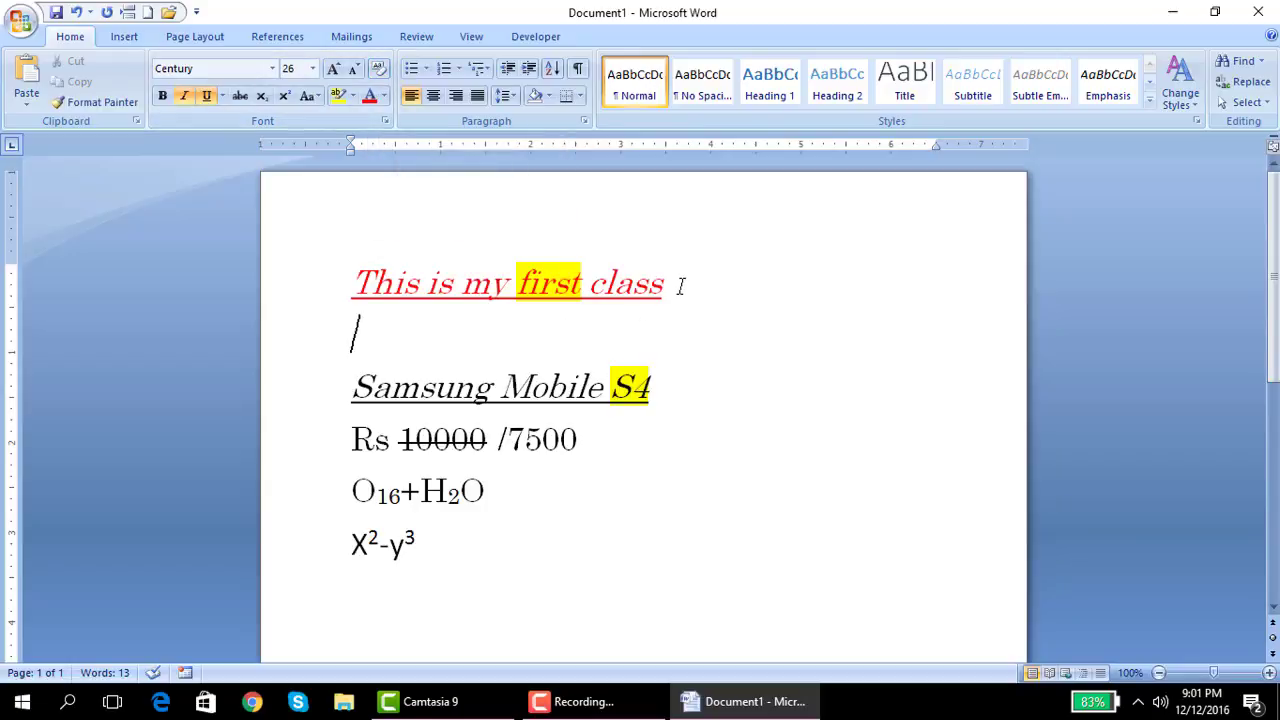
drag(676, 289, 516, 288)
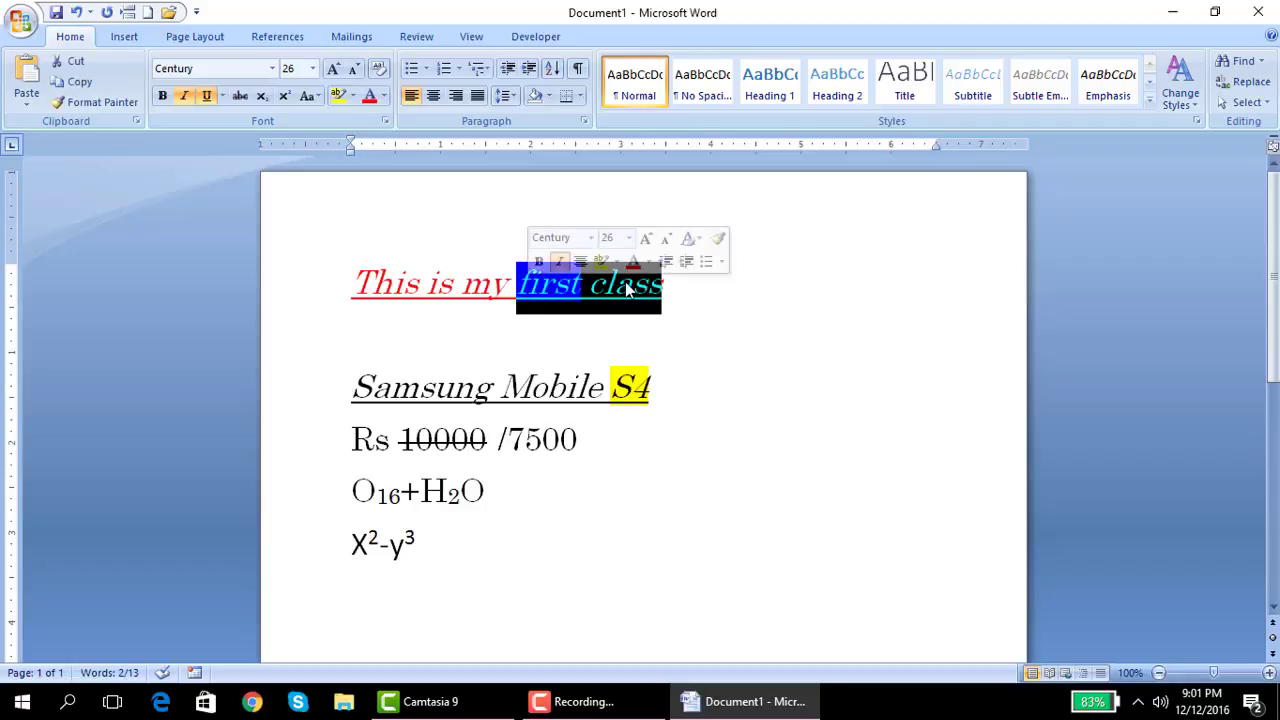
click(420, 283)
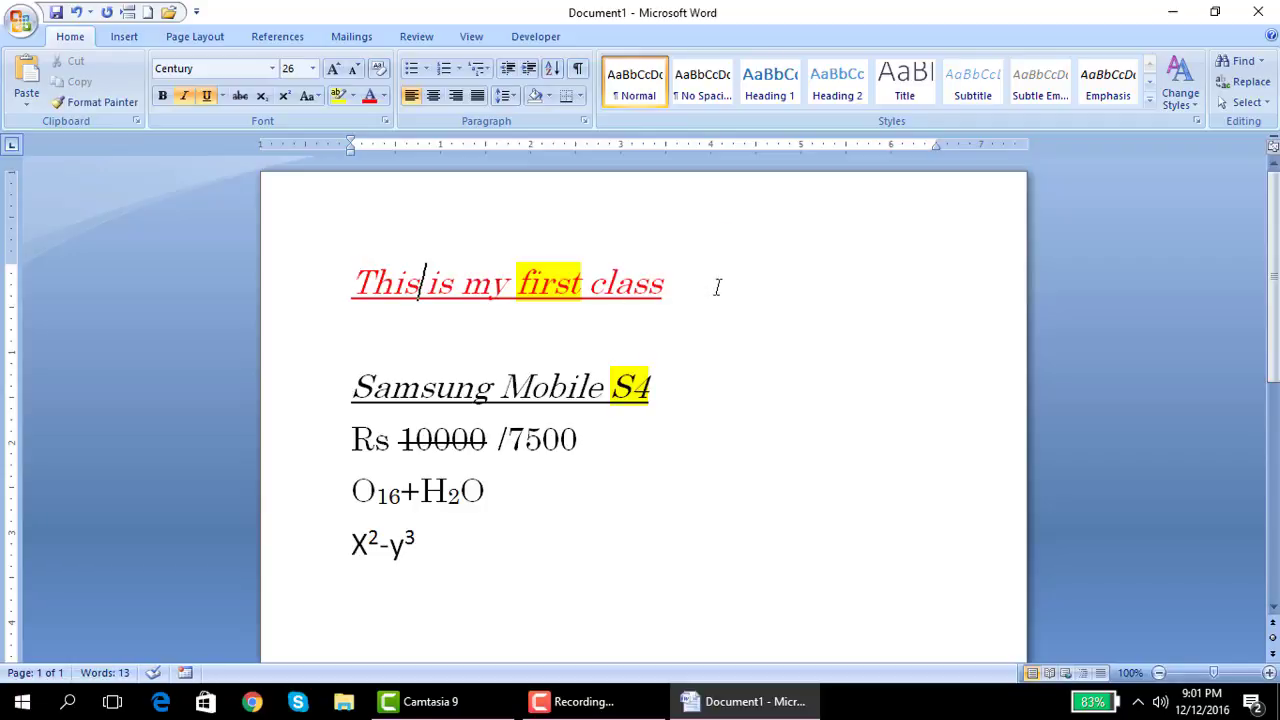
Clear all formatting from the heading line 'This is my first class'.
drag(717, 288, 352, 290)
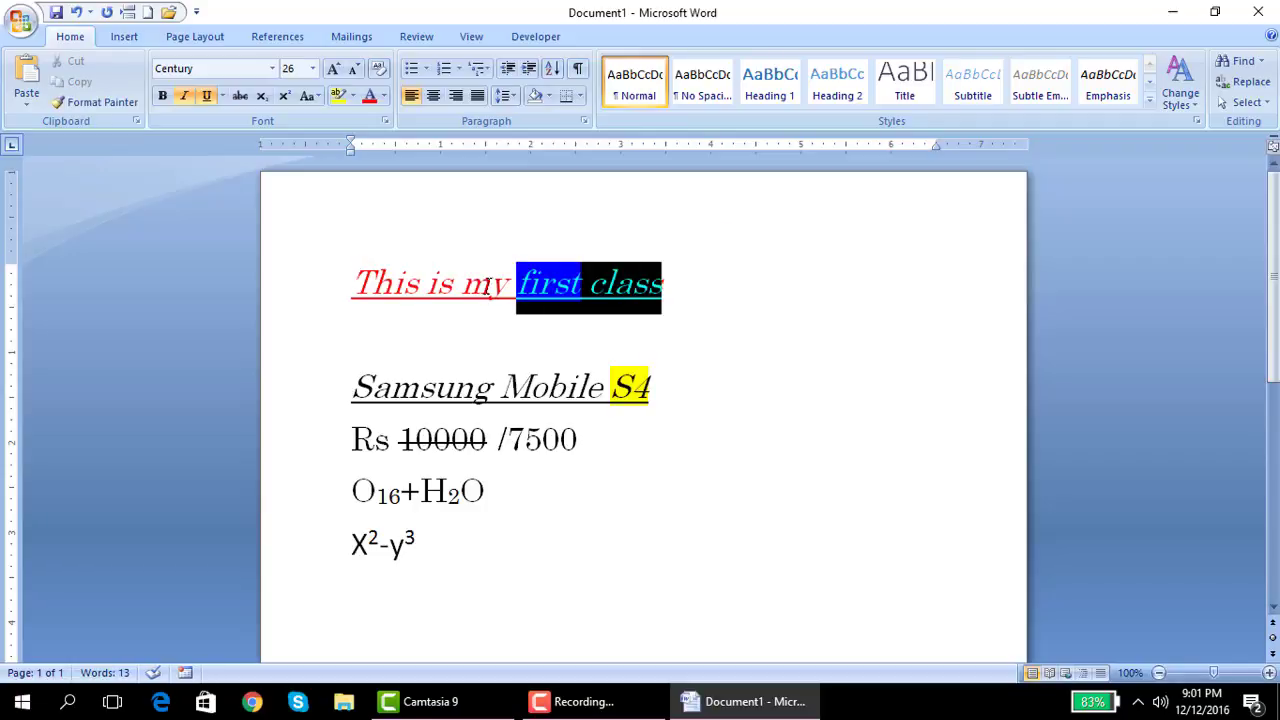
click(378, 70)
click(509, 315)
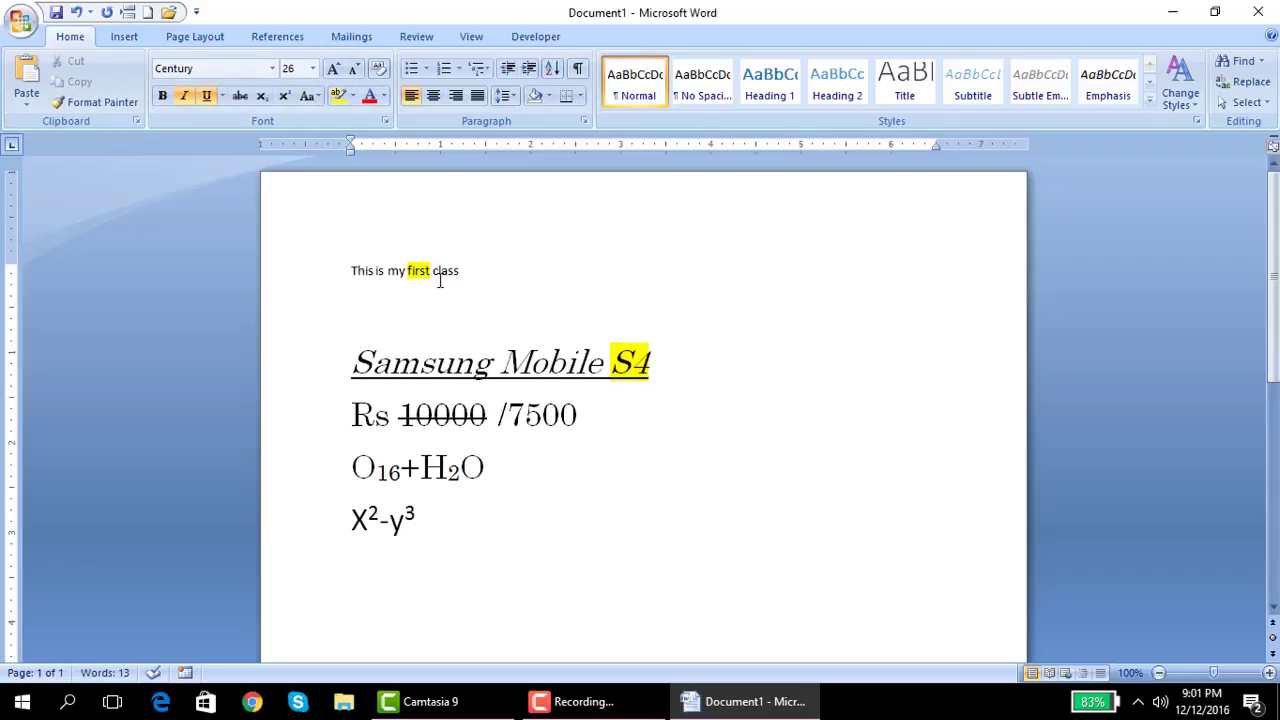
Remove the leftover highlight from the word 'first' using No Color.
drag(431, 270, 415, 272)
click(353, 95)
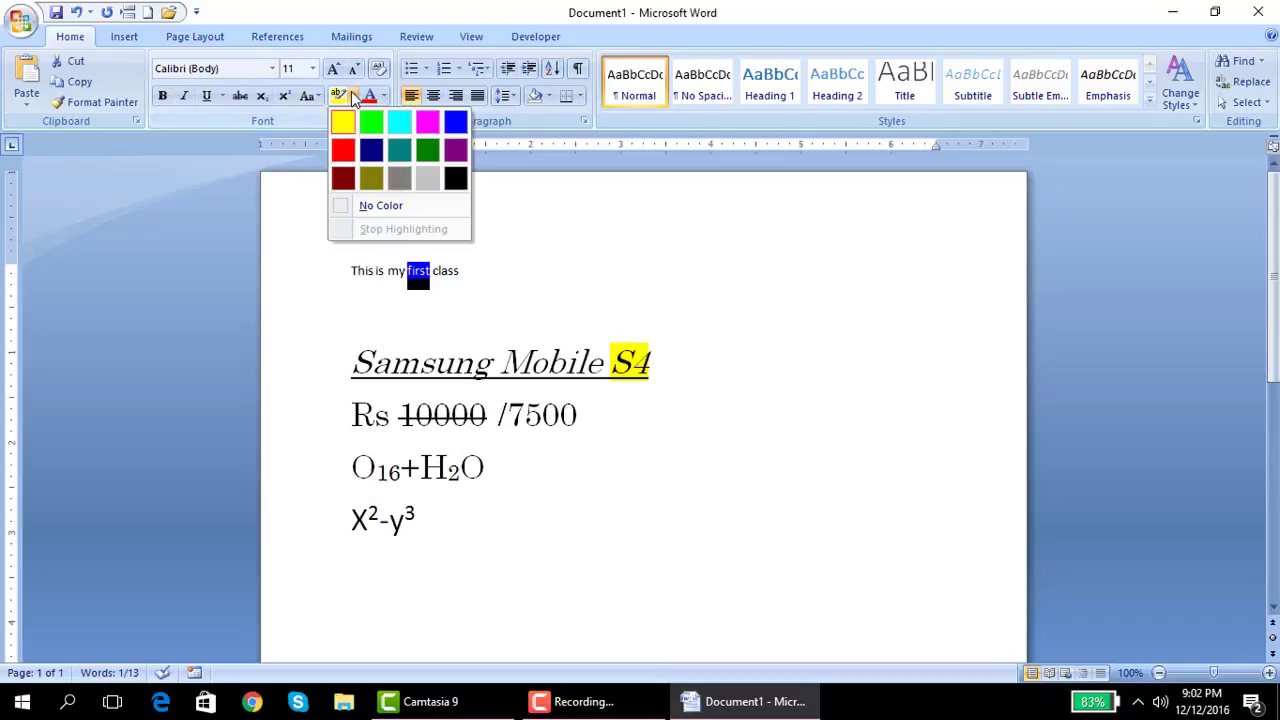
click(380, 205)
click(518, 293)
click(314, 268)
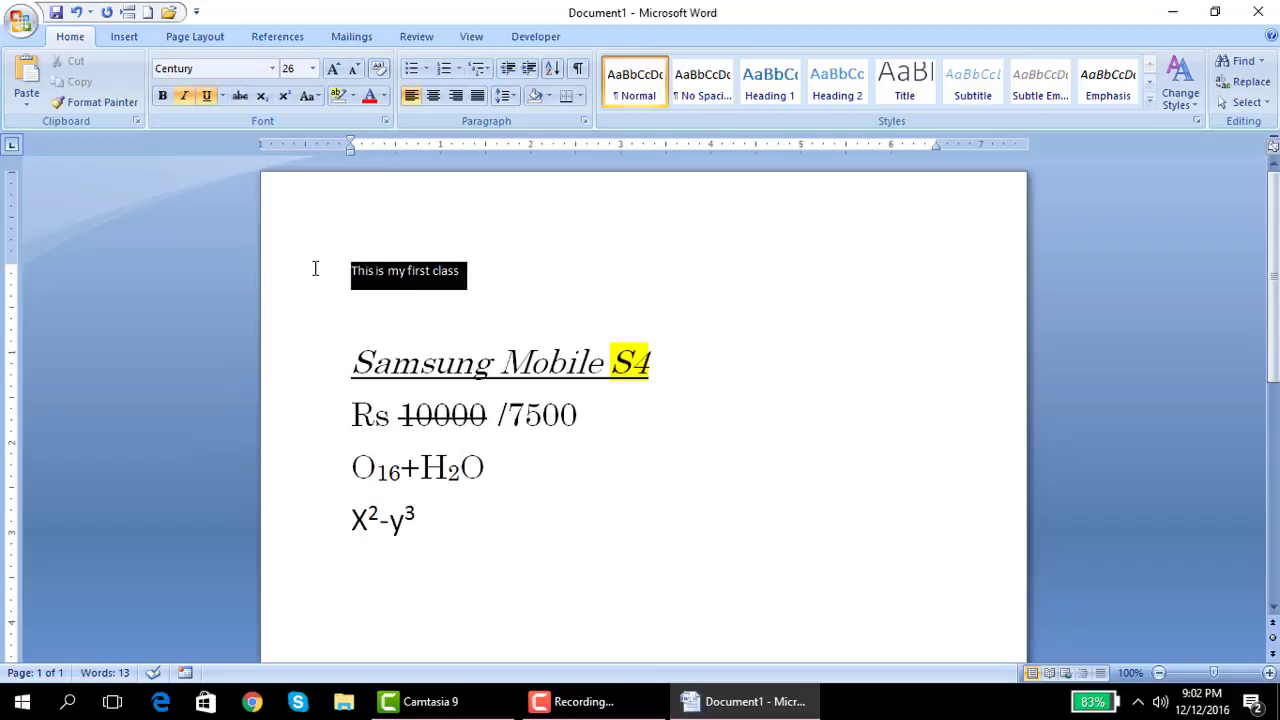
click(549, 294)
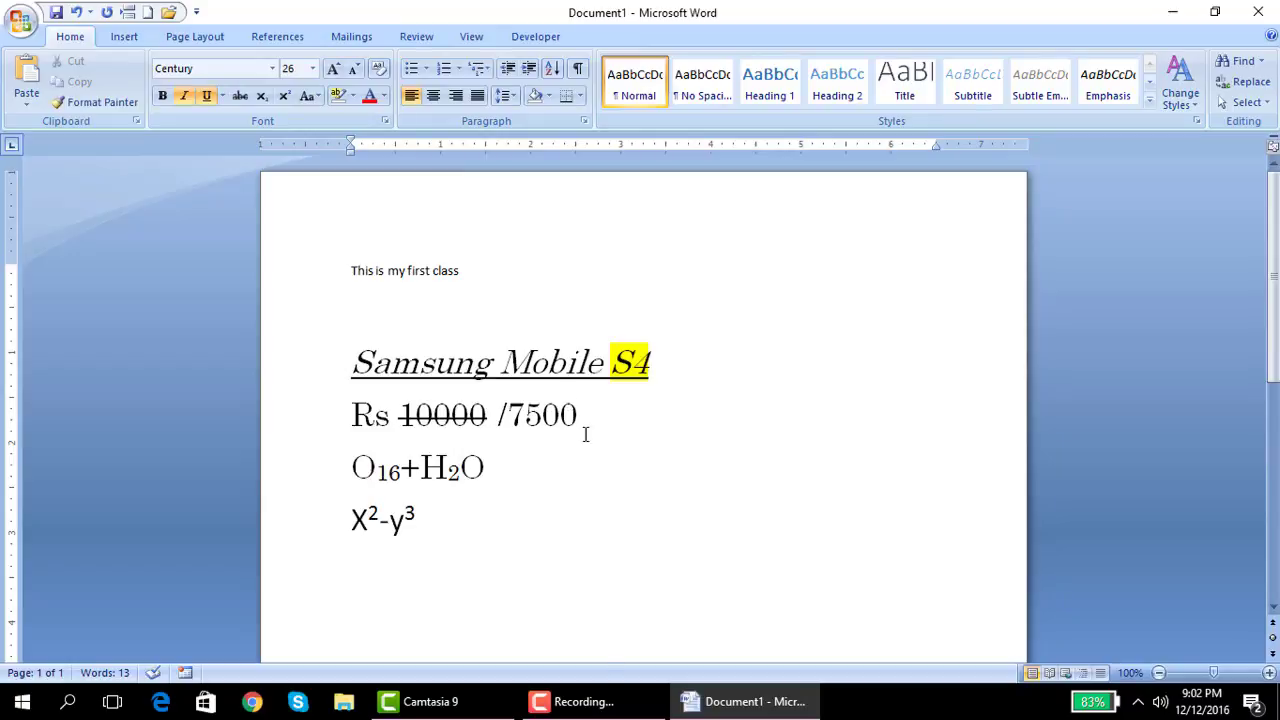
click(580, 701)
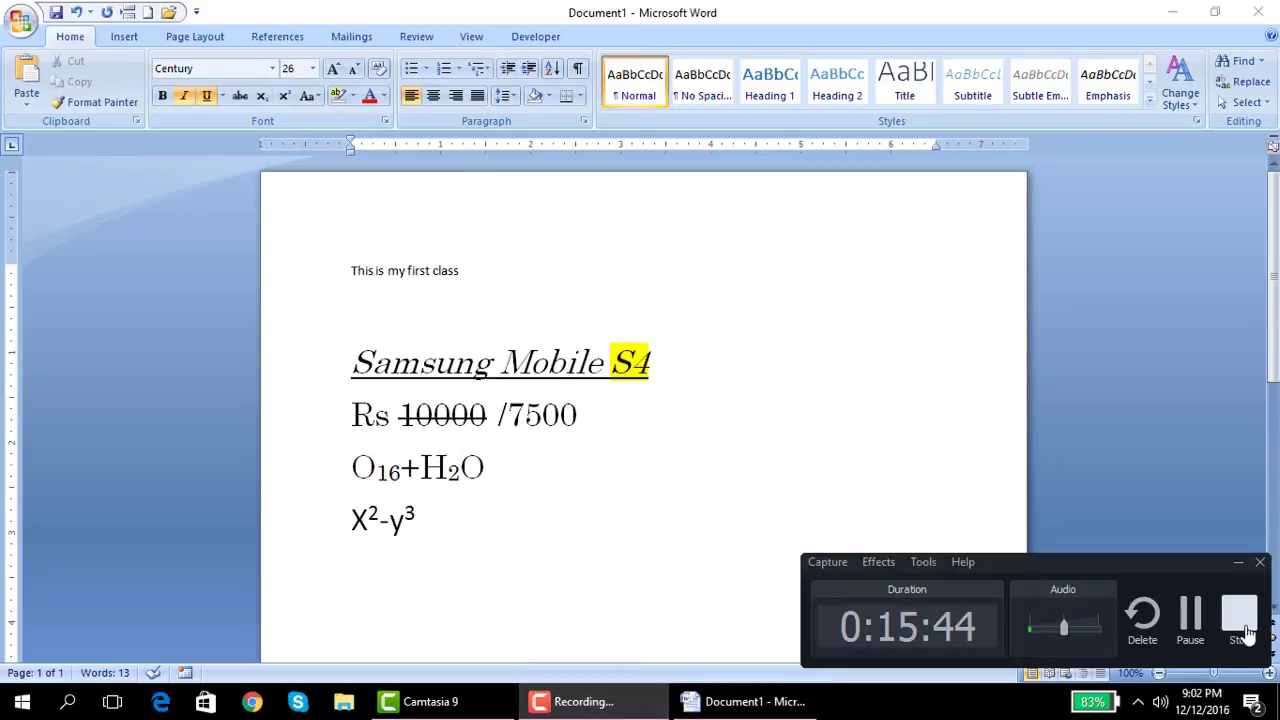